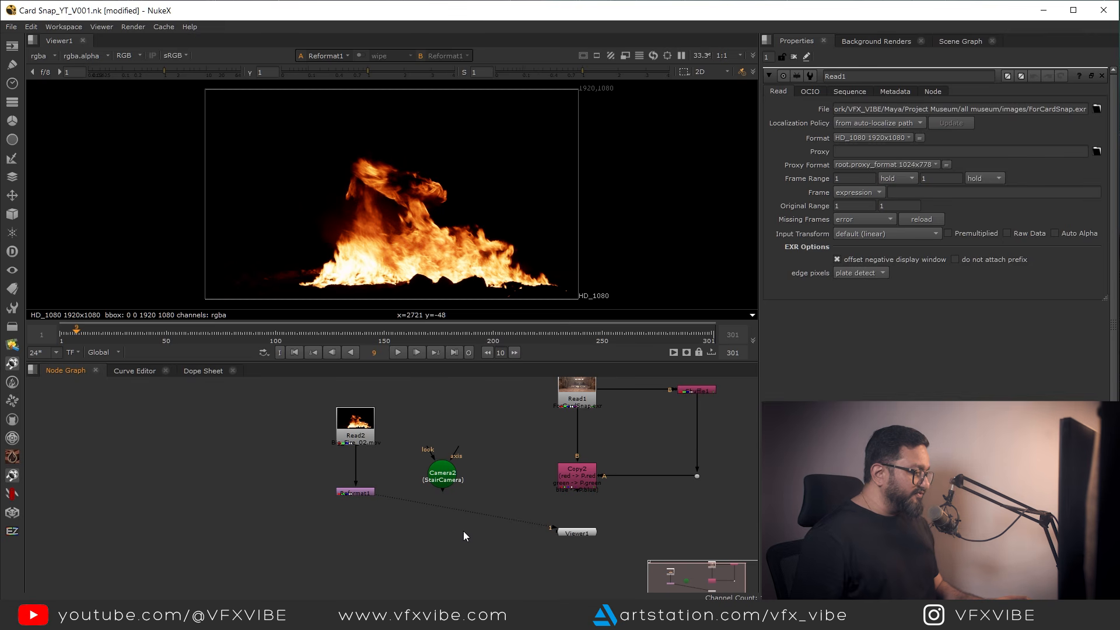
Switch to the browser and open the P_CardSnap tool page on the developer's portfolio site
middle_drag(435, 544, 415, 527)
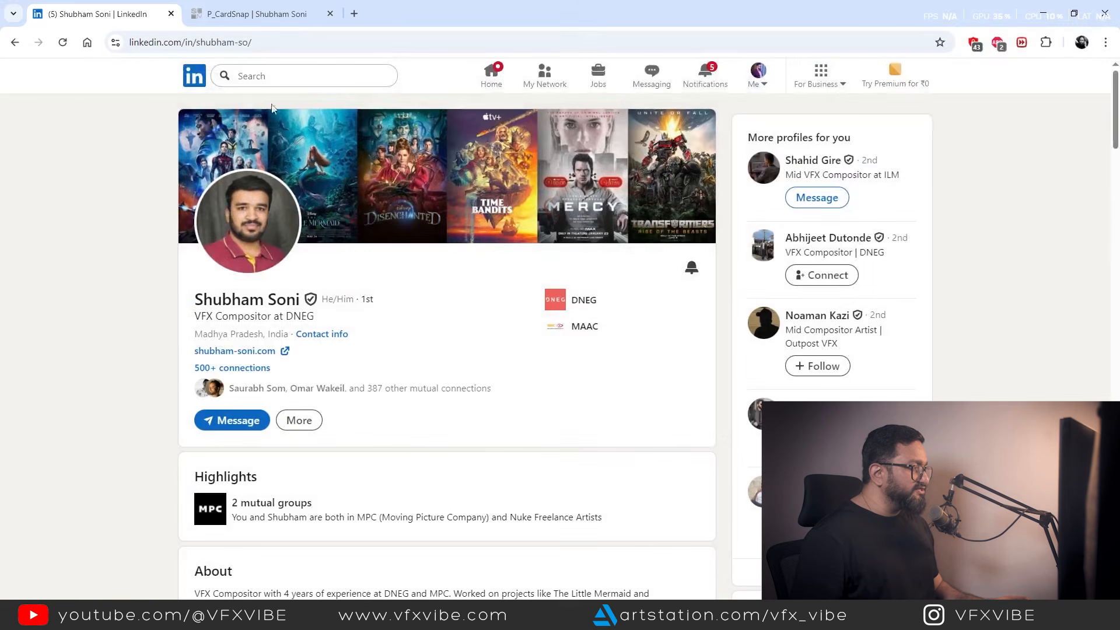
click(237, 13)
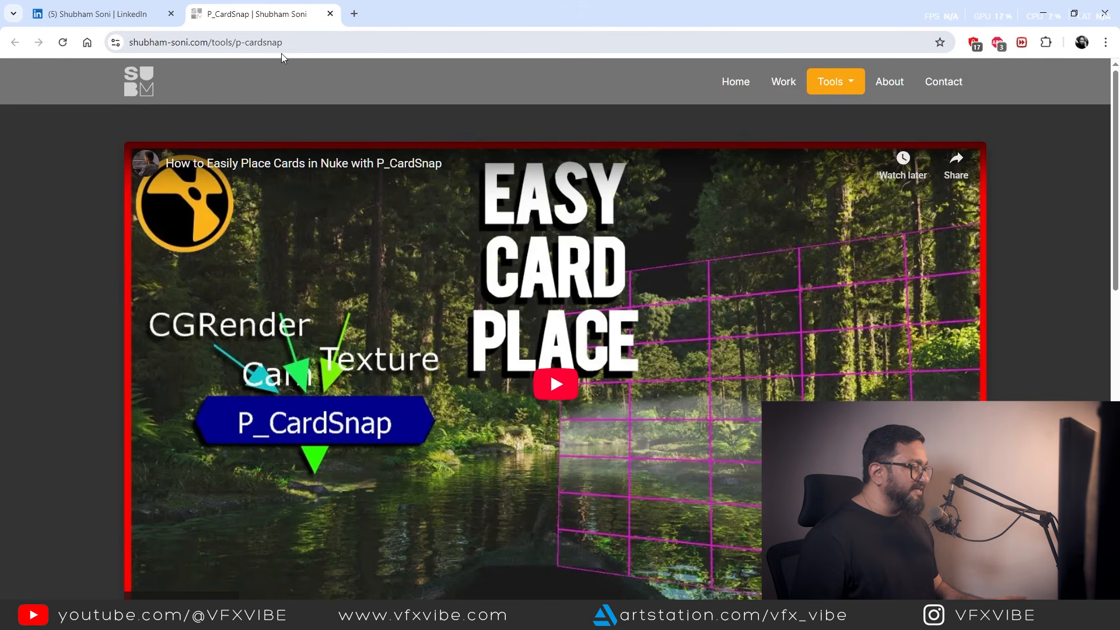
click(729, 90)
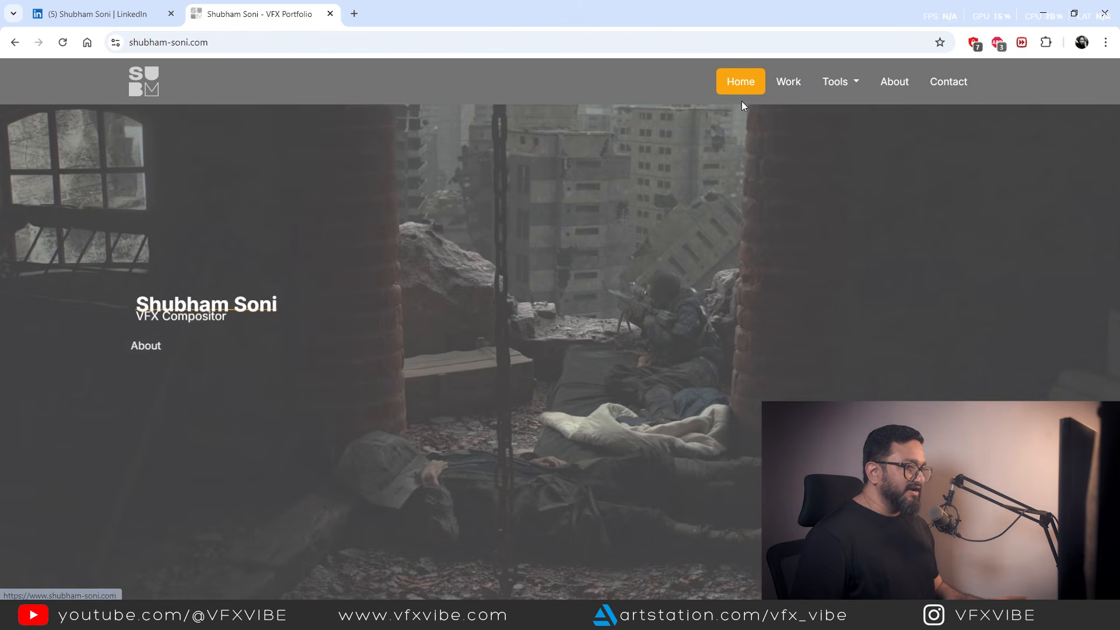
click(835, 87)
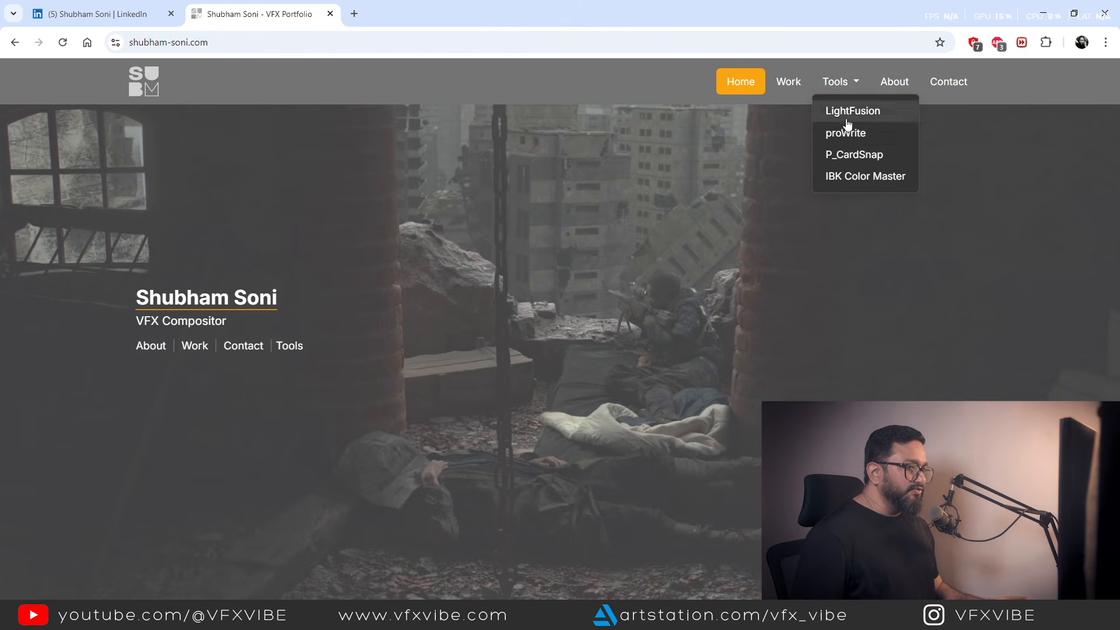
click(853, 155)
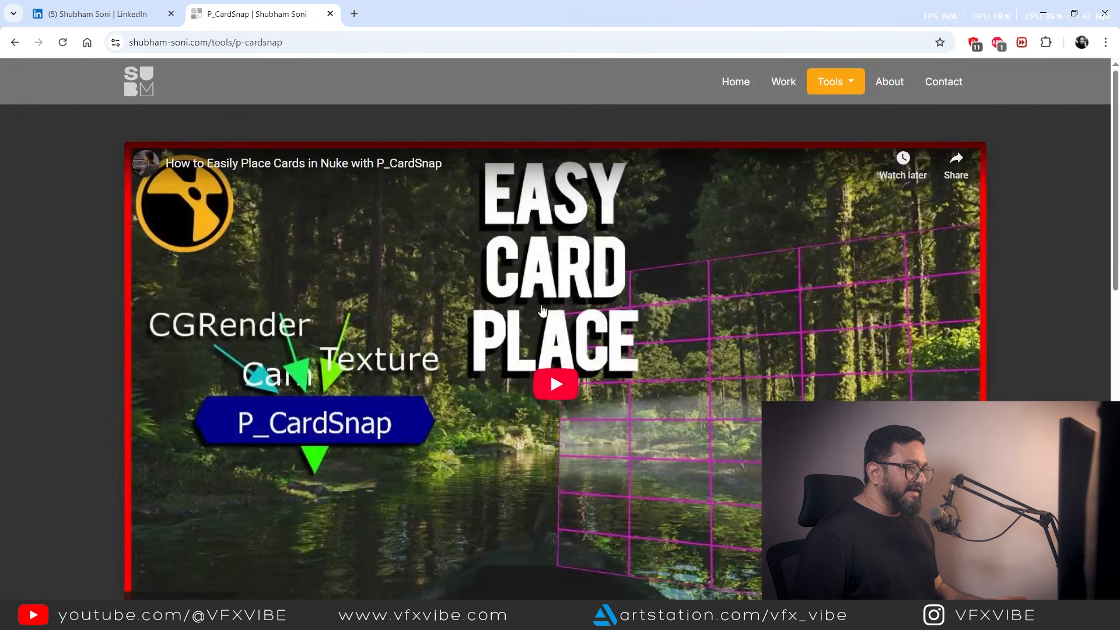
Read the P_CardSnap page's description, key features and installation instructions
scroll(542, 309, down, 5)
scroll(543, 309, down, 1)
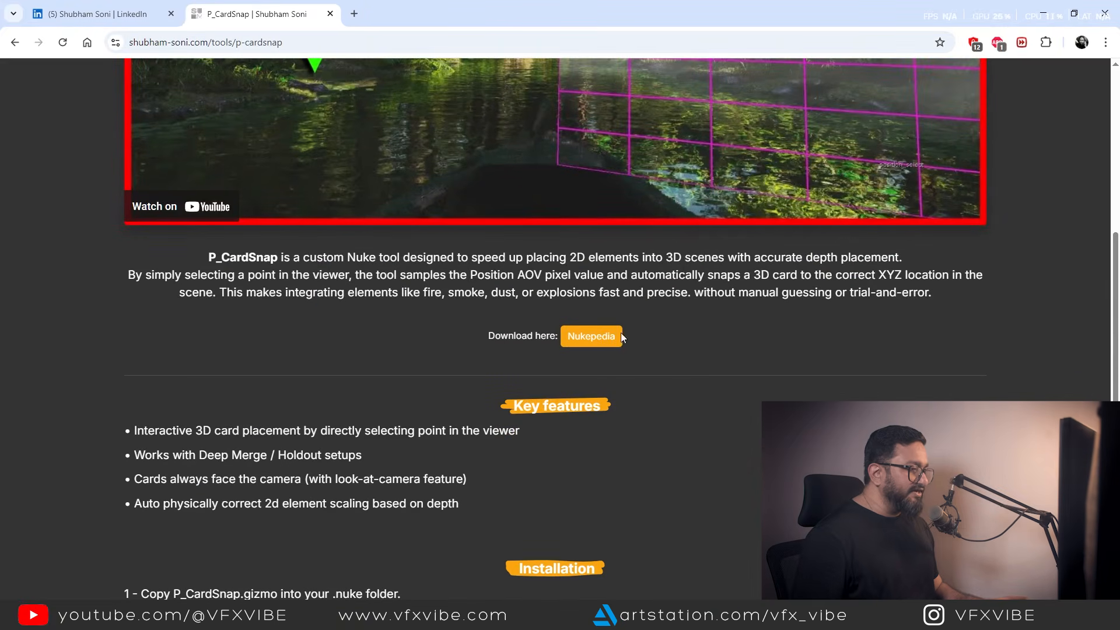
scroll(472, 430, down, 4)
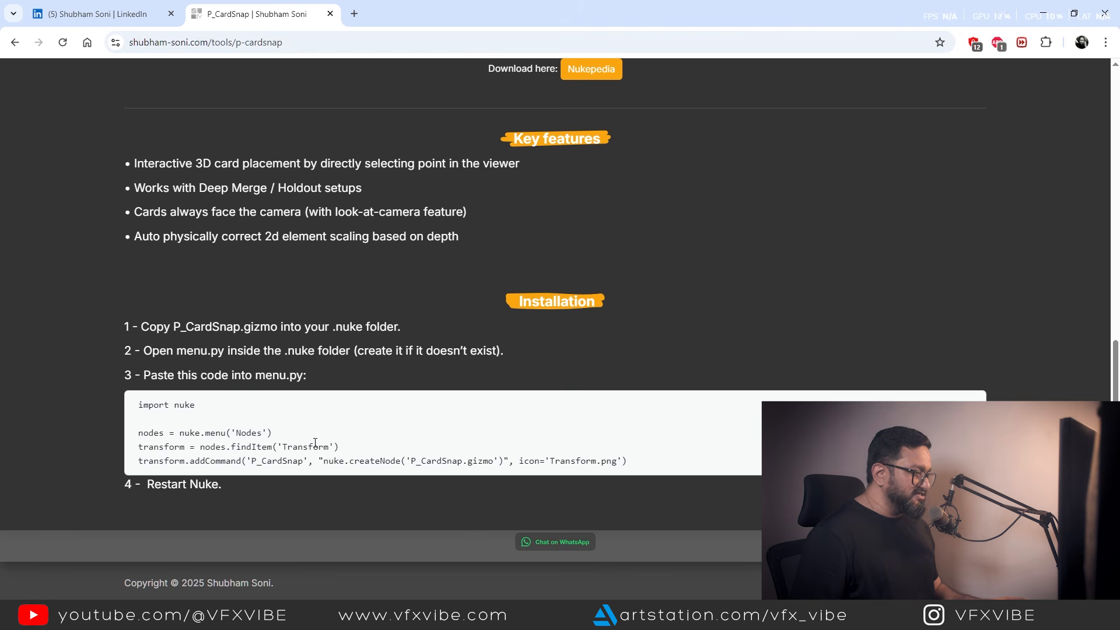
scroll(624, 376, up, 3)
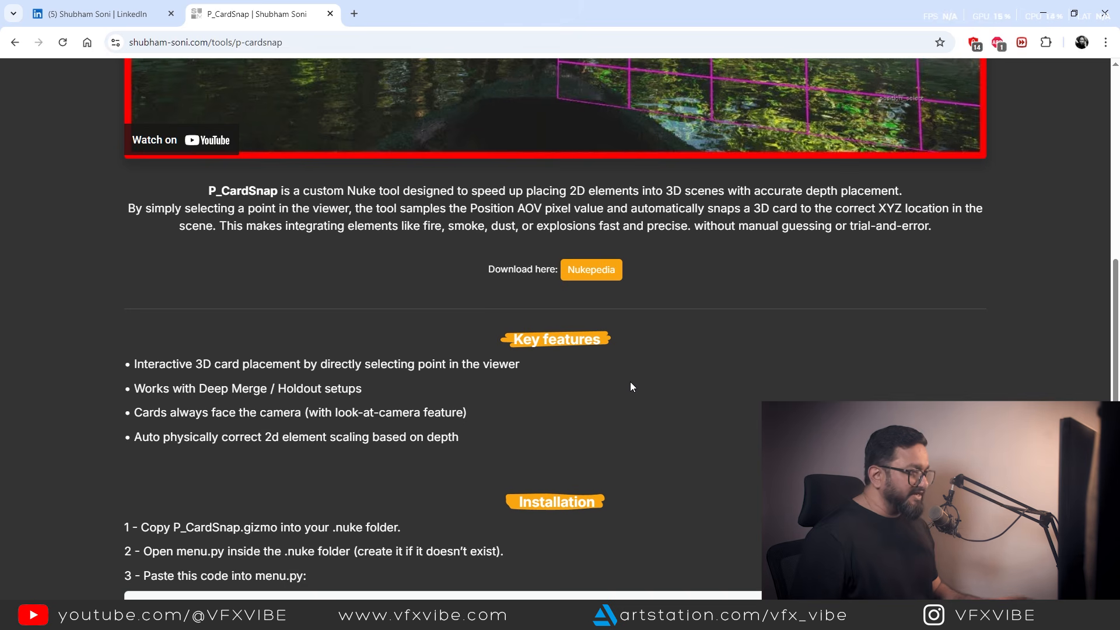
Open the P_CardSnap download page on Nukepedia and review its available versions, comments and tool details
click(592, 274)
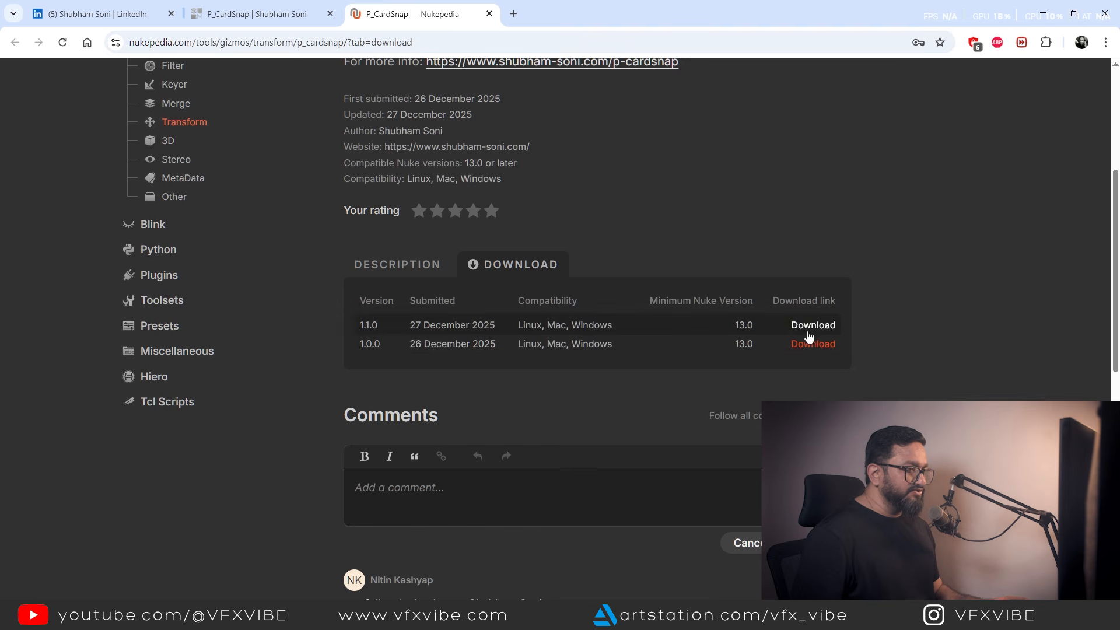
scroll(593, 413, down, 3)
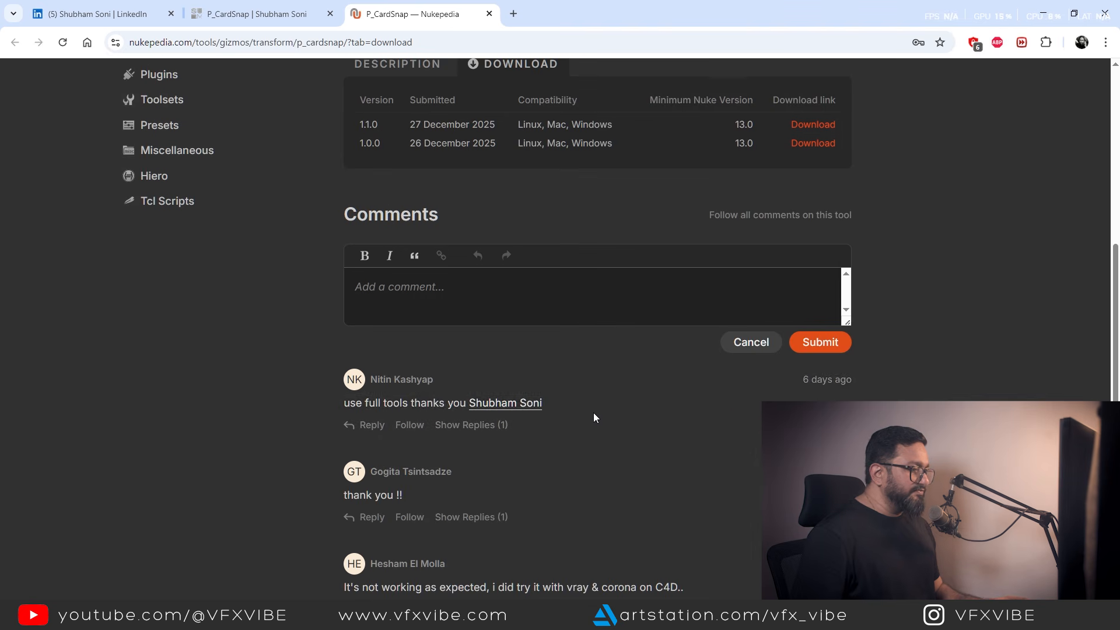
scroll(713, 465, up, 7)
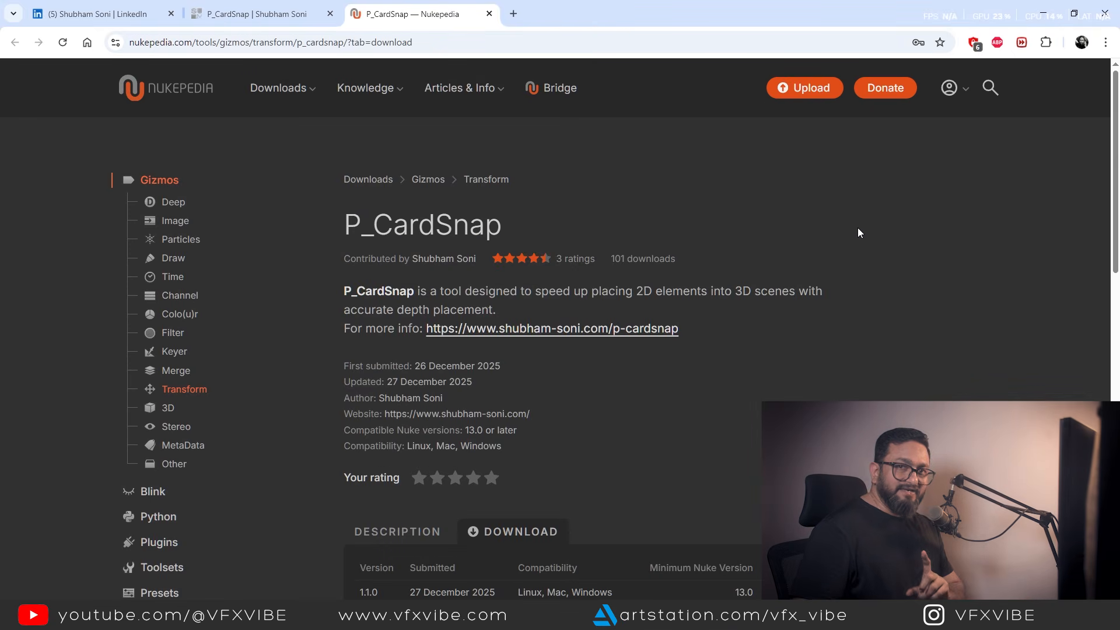
Return to NukeX and add a P_CardSnap node in the empty area of the node graph below the existing nodes
click(1043, 13)
mouse_move(446, 458)
middle_down()
mouse_move(442, 489)
mouse_move(485, 487)
middle_up()
middle_drag(424, 526, 486, 474)
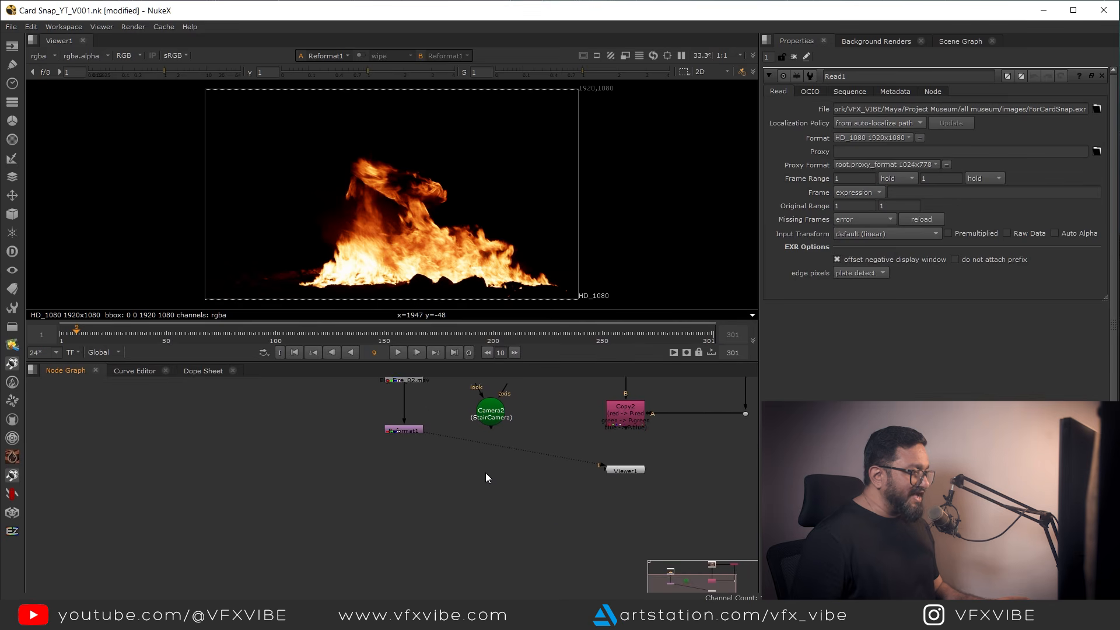
middle_drag(421, 504, 465, 492)
key(Tab)
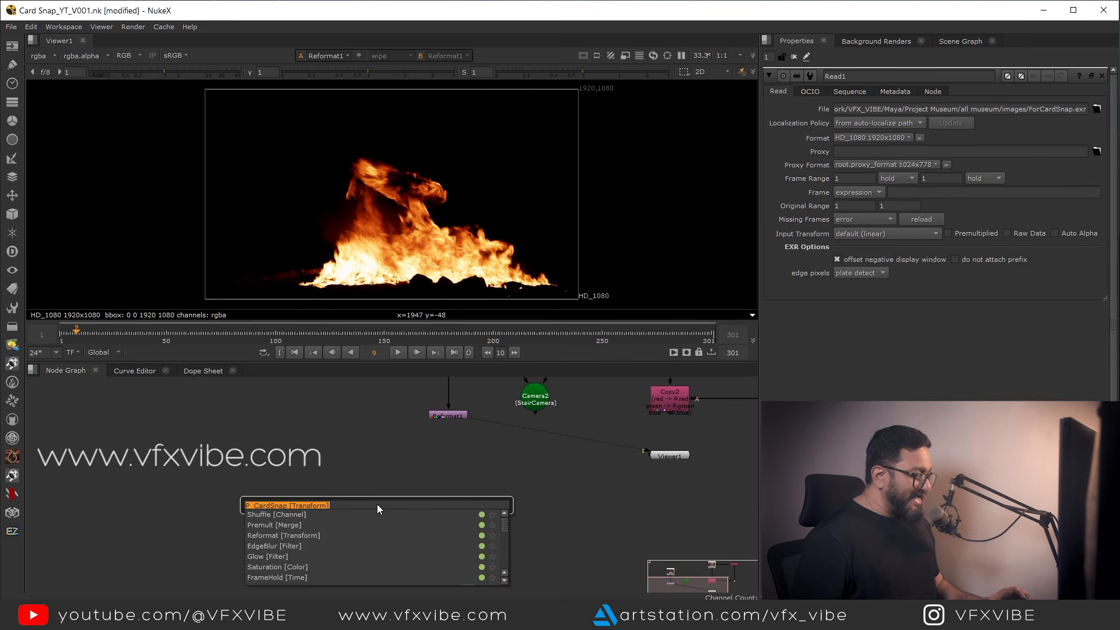
text(cars)
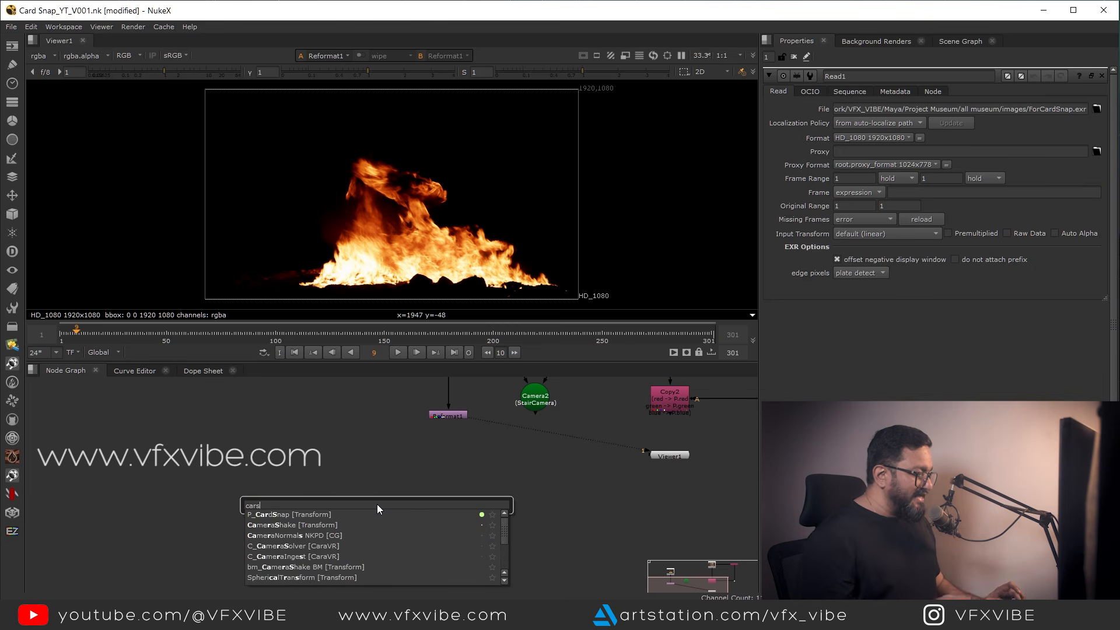
key(BackSpace)
text(d)
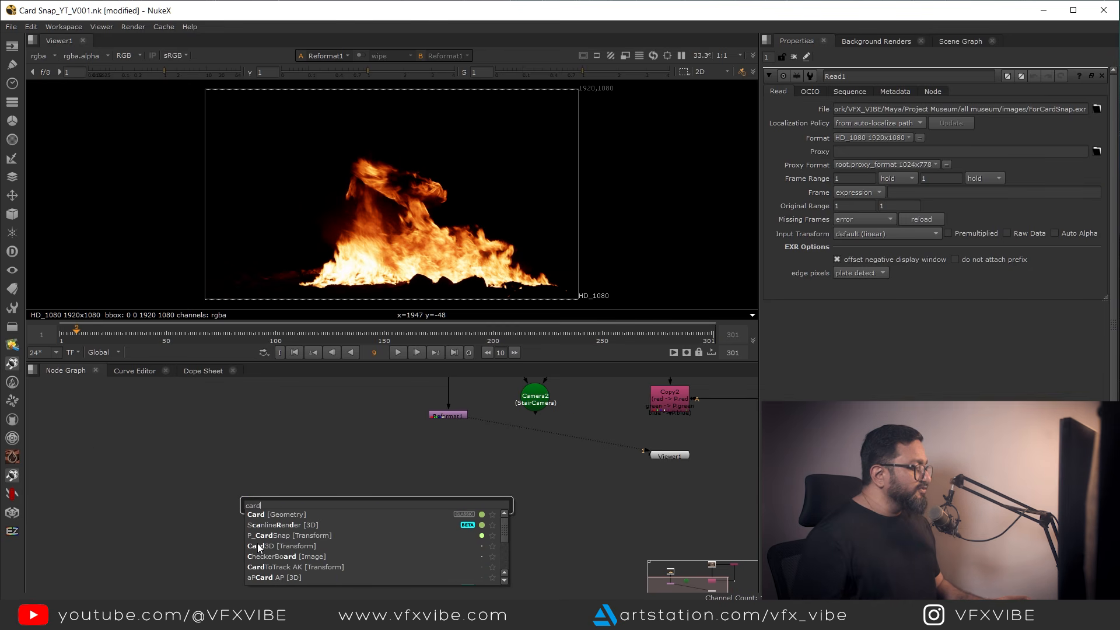
click(277, 535)
scroll(398, 510, up, 5)
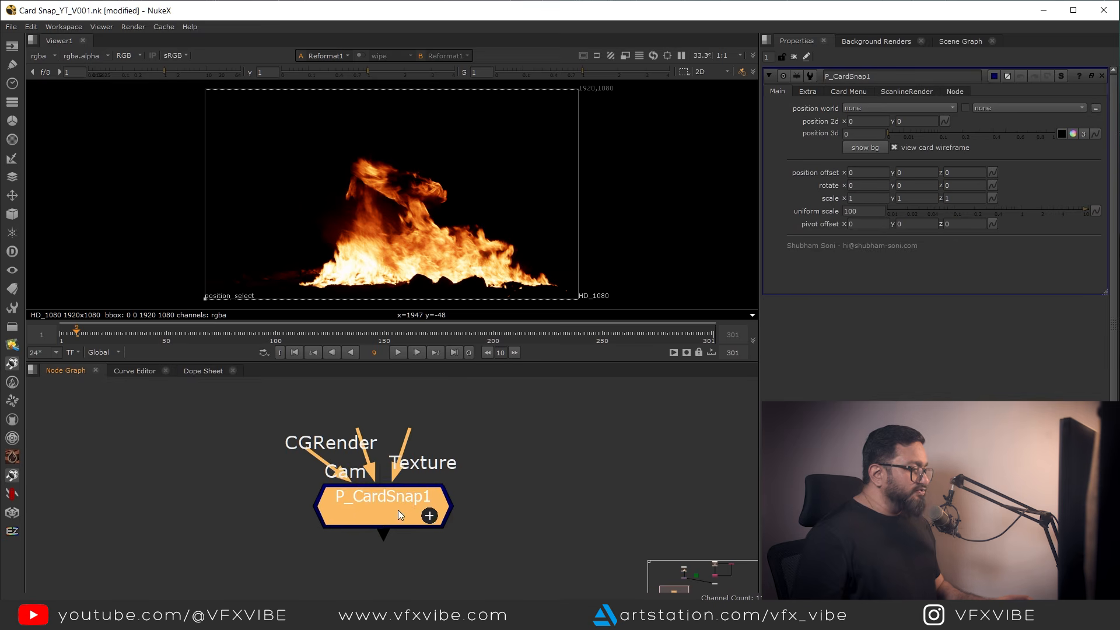
Inspect the CGRender, Cam and Texture inputs of the P_CardSnap node
drag(394, 542, 407, 523)
drag(378, 435, 396, 404)
drag(342, 465, 260, 466)
scroll(492, 516, down, 2)
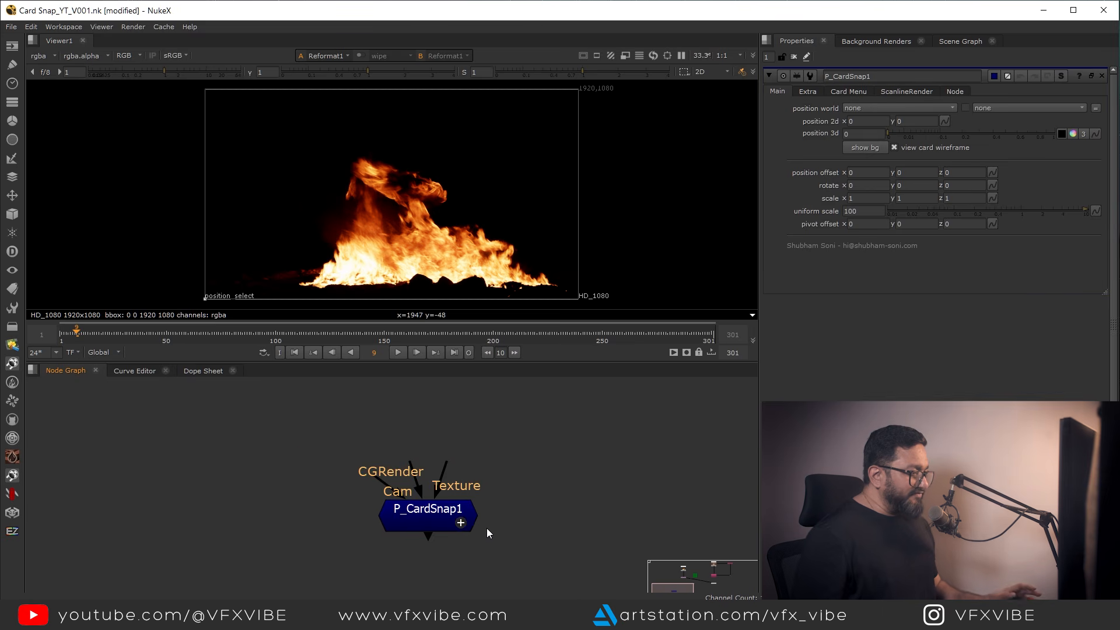
middle_drag(478, 508, 482, 490)
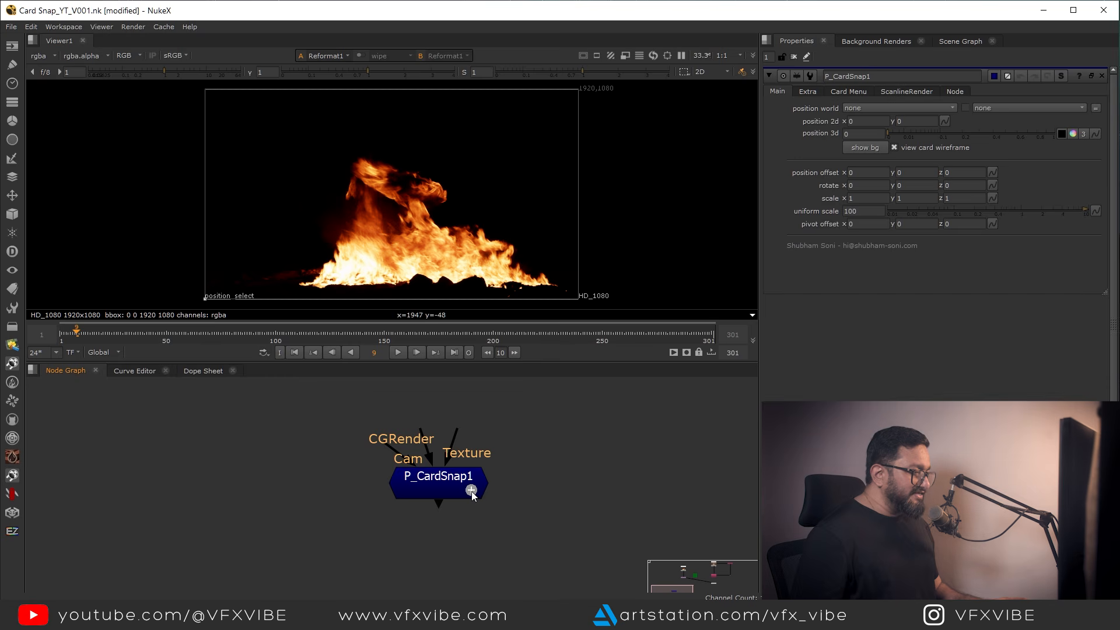
Expand the P_CardSnap1 group in the node graph and look over its internal node network
click(472, 491)
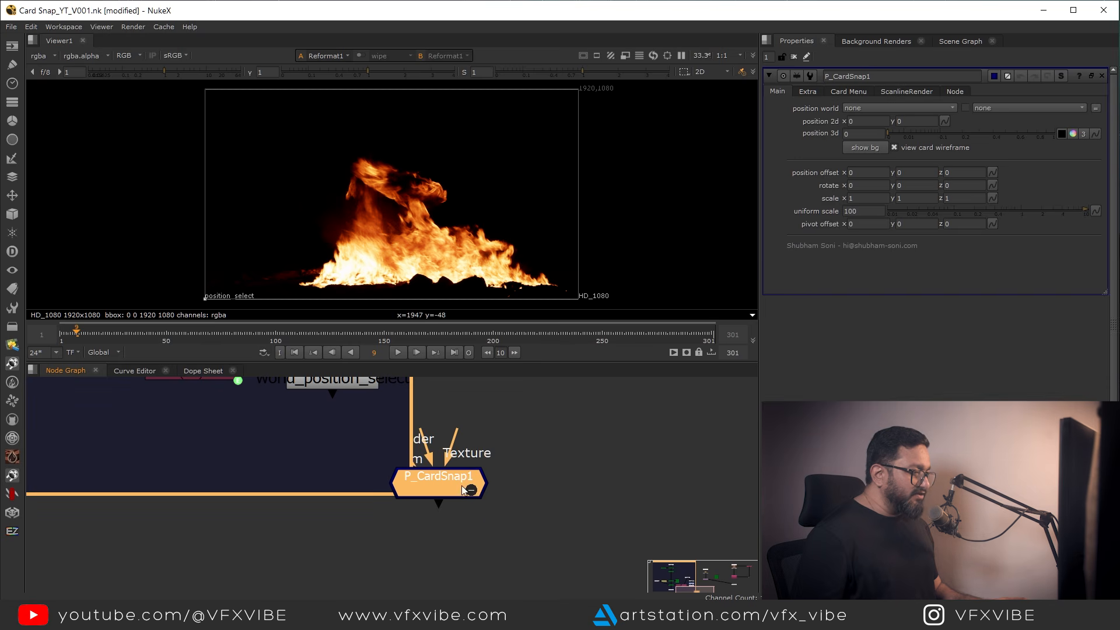
scroll(440, 533, down, 4)
scroll(387, 449, up, 10)
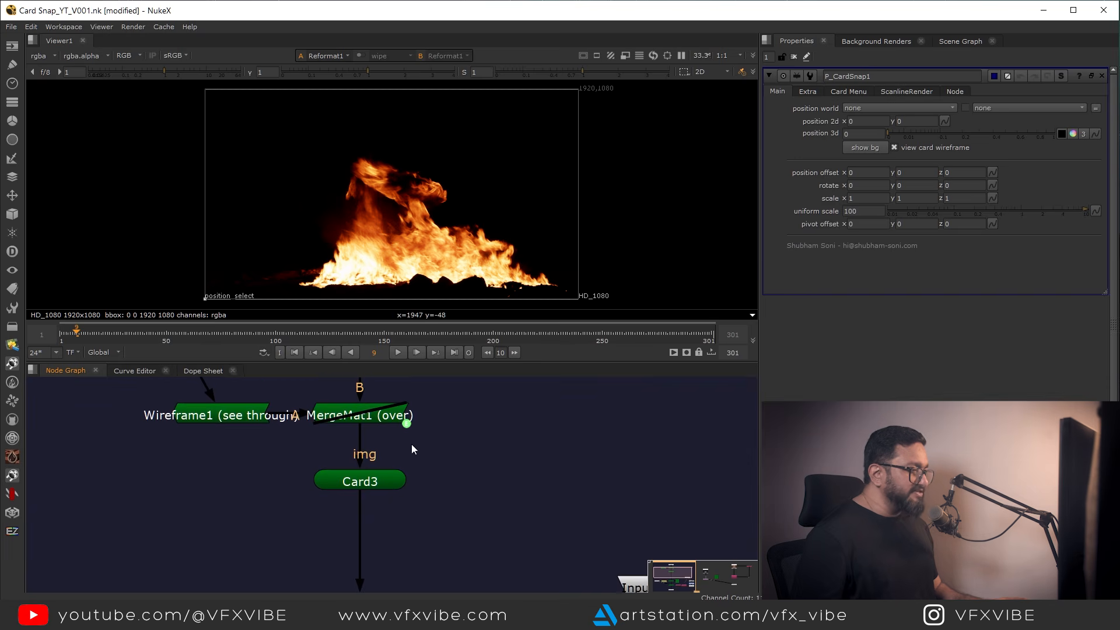
scroll(449, 464, down, 8)
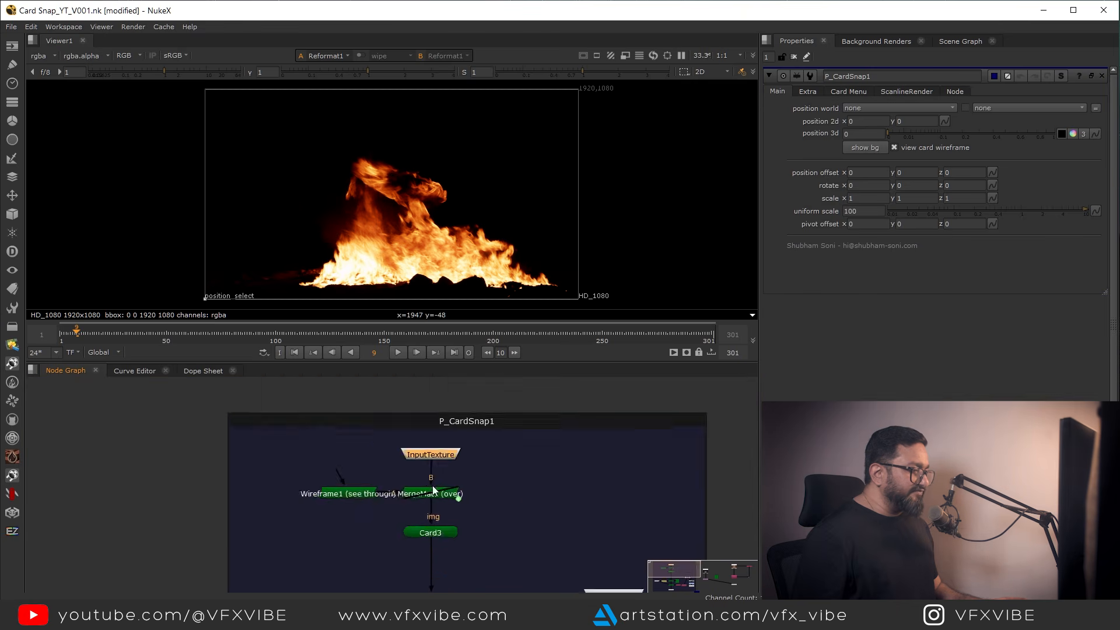
scroll(327, 500, up, 8)
scroll(408, 484, down, 8)
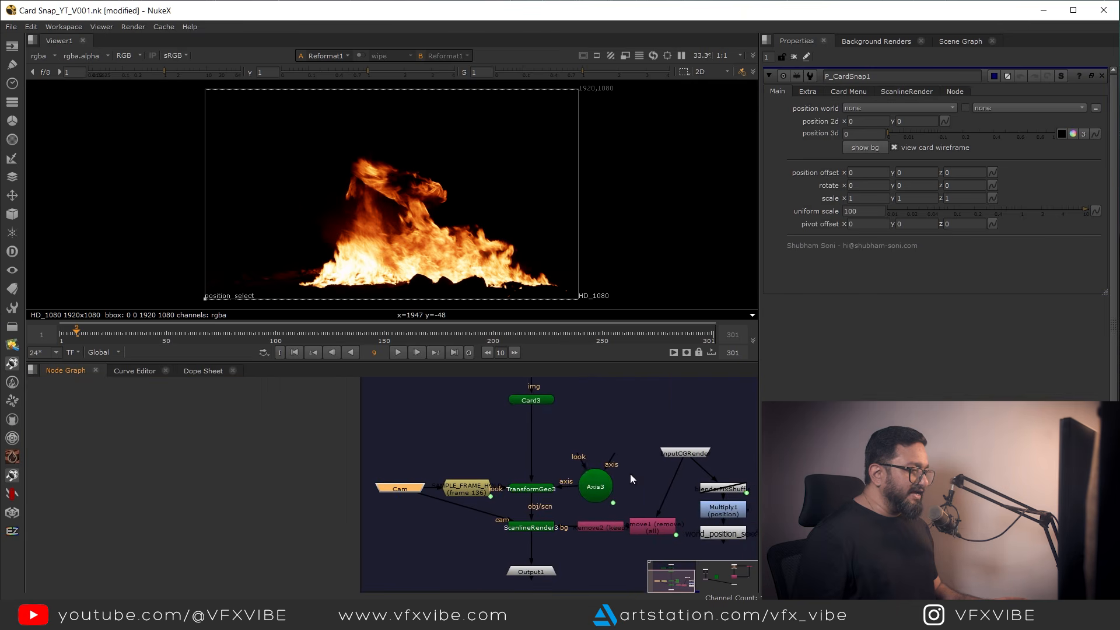
scroll(446, 463, up, 8)
scroll(350, 475, down, 4)
scroll(355, 494, down, 3)
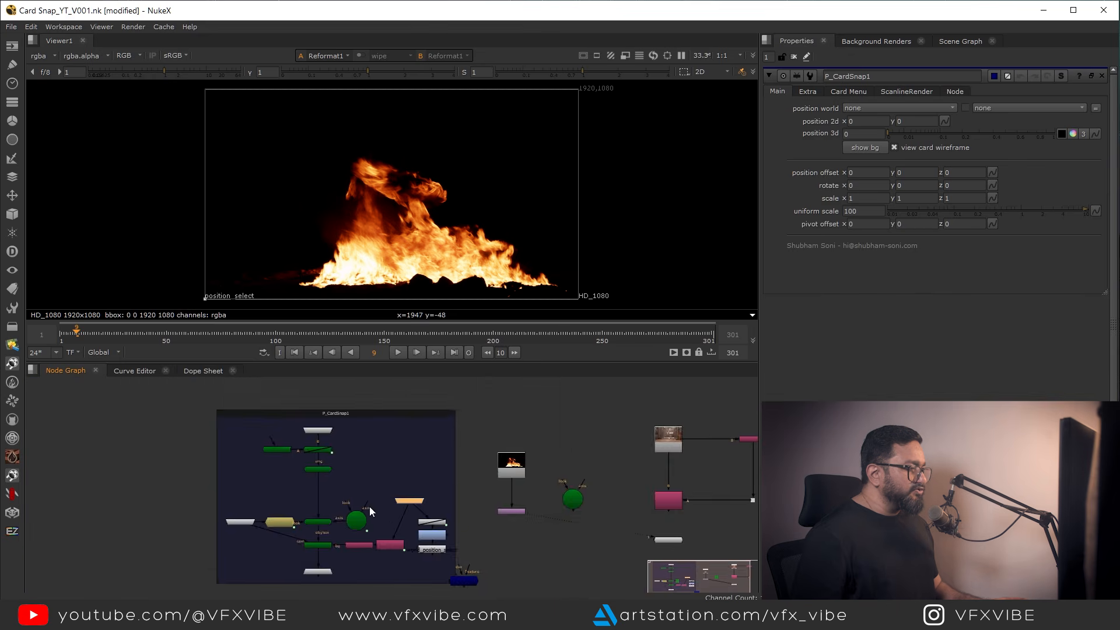
scroll(285, 452, up, 10)
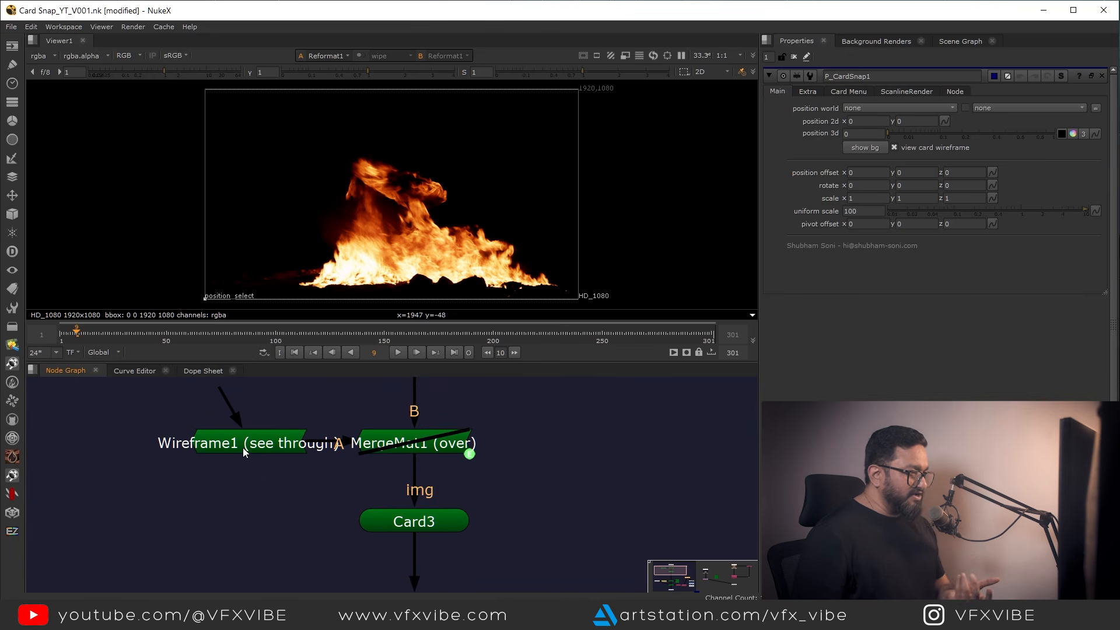
Examine how the Cam input feeds SAMPLE_FRAME_HOLD and the TransformGeo3 look input inside the group
scroll(423, 502, down, 4)
middle_drag(423, 503, 388, 396)
scroll(399, 480, up, 3)
middle_drag(255, 540, 303, 491)
scroll(304, 490, up, 3)
click(285, 480)
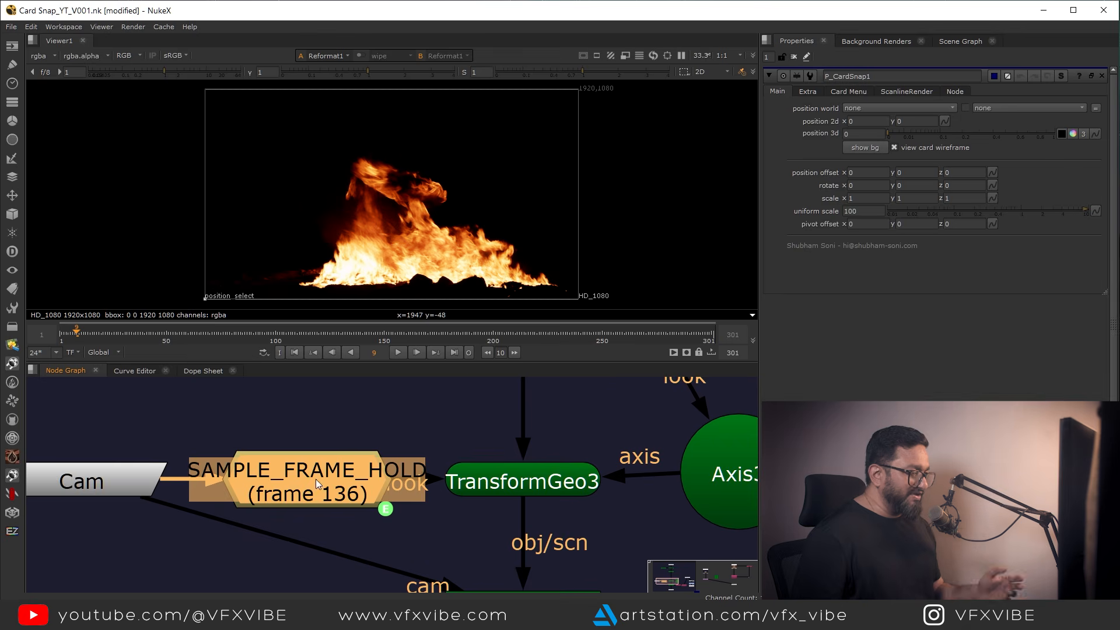
scroll(293, 482, down, 3)
scroll(435, 490, up, 3)
scroll(544, 460, down, 3)
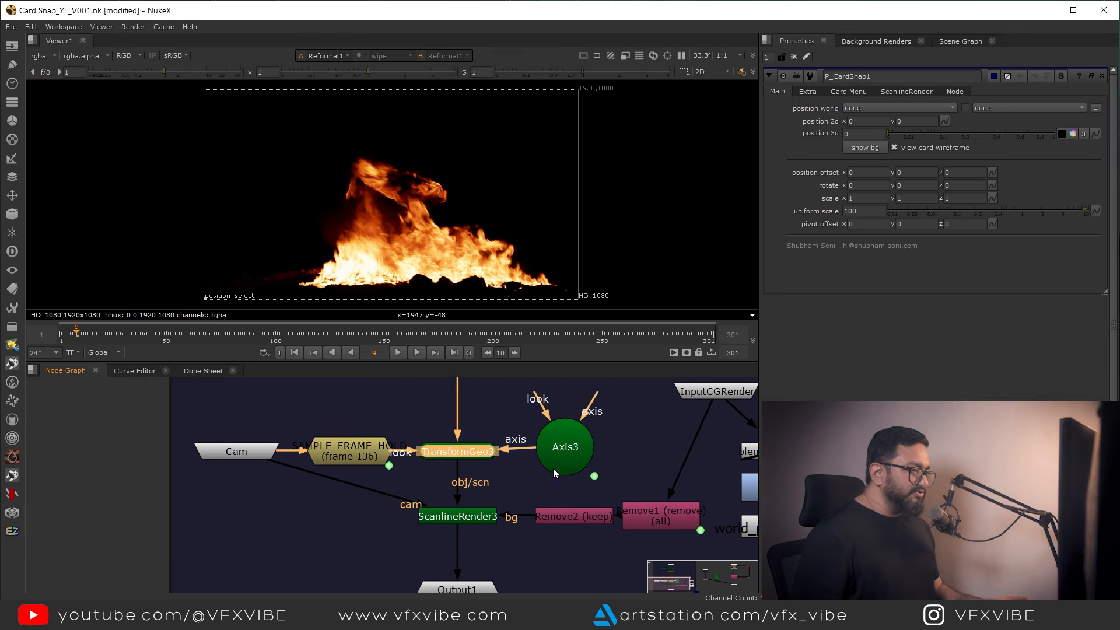
Shift the Axis3 node slightly away from TransformGeo3 and inspect the ScanlineRender3 node's connections
click(589, 461)
drag(587, 457, 587, 460)
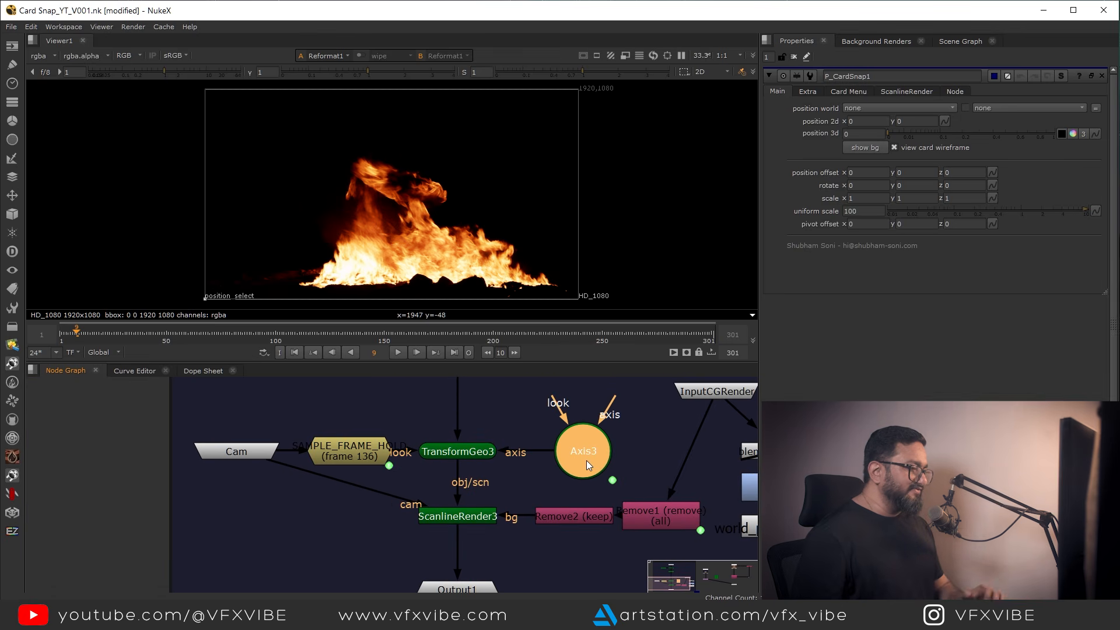
middle_drag(511, 478, 463, 436)
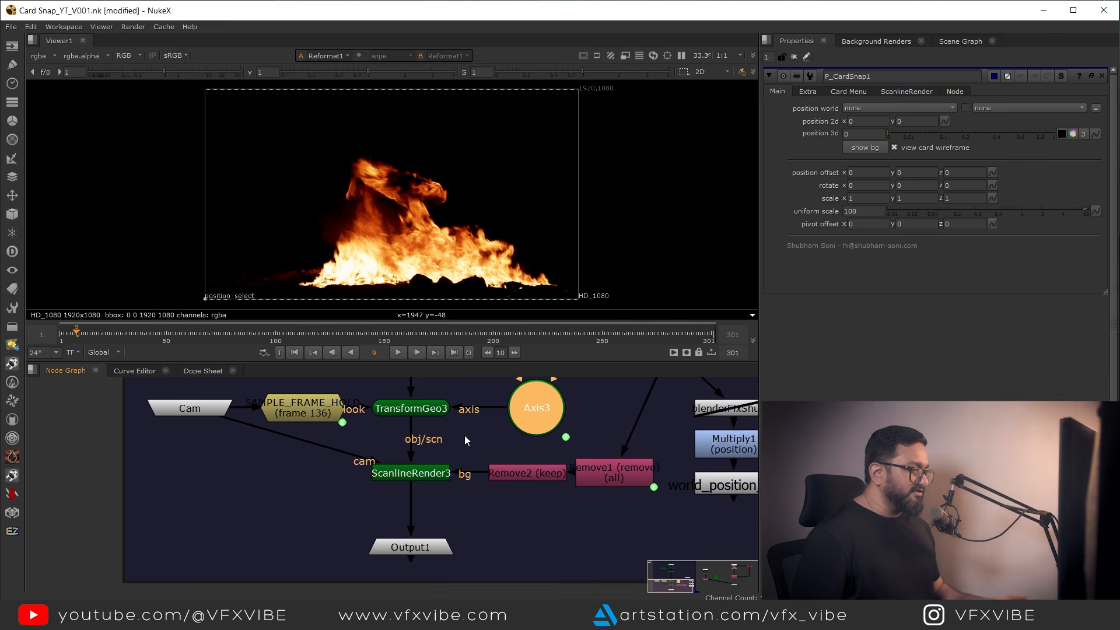
scroll(465, 501, up, 1)
click(426, 474)
scroll(486, 493, down, 5)
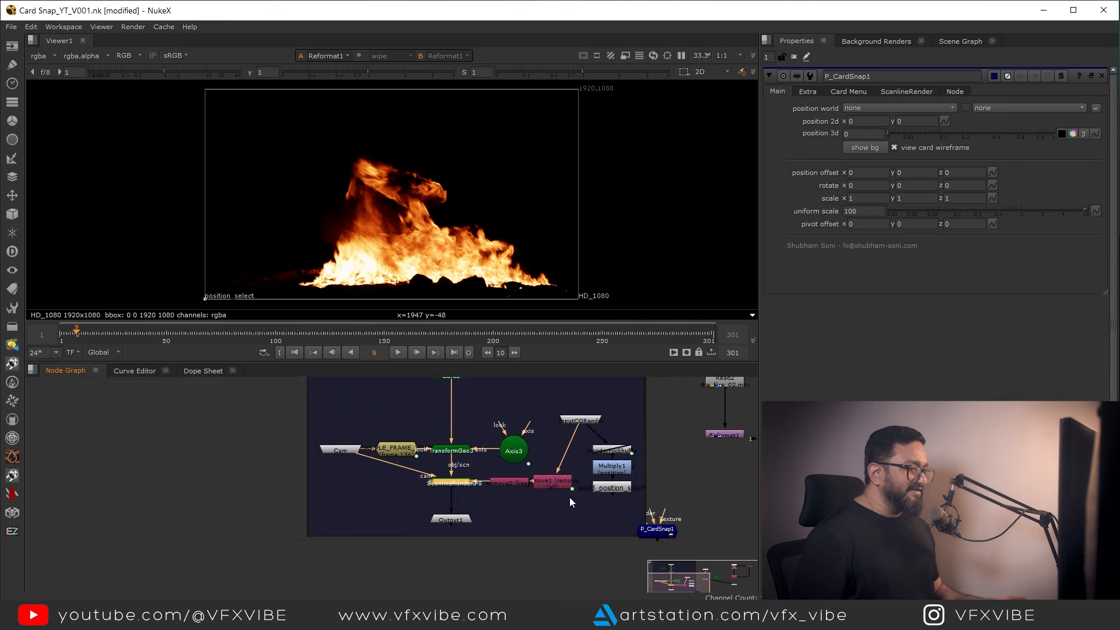
Examine the InputCGRender branch with its Remove nodes, blenderFixShuffle, Multiply1 and world_position_select
middle_drag(611, 455, 502, 469)
scroll(503, 473, up, 3)
scroll(456, 430, down, 2)
scroll(450, 418, up, 2)
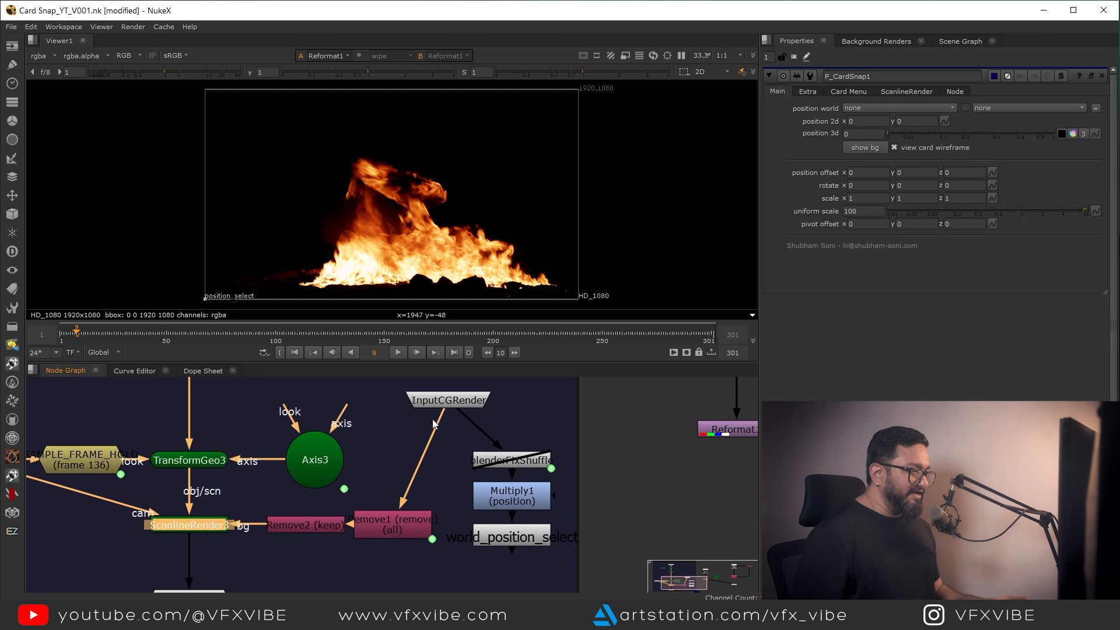
middle_drag(491, 478, 454, 433)
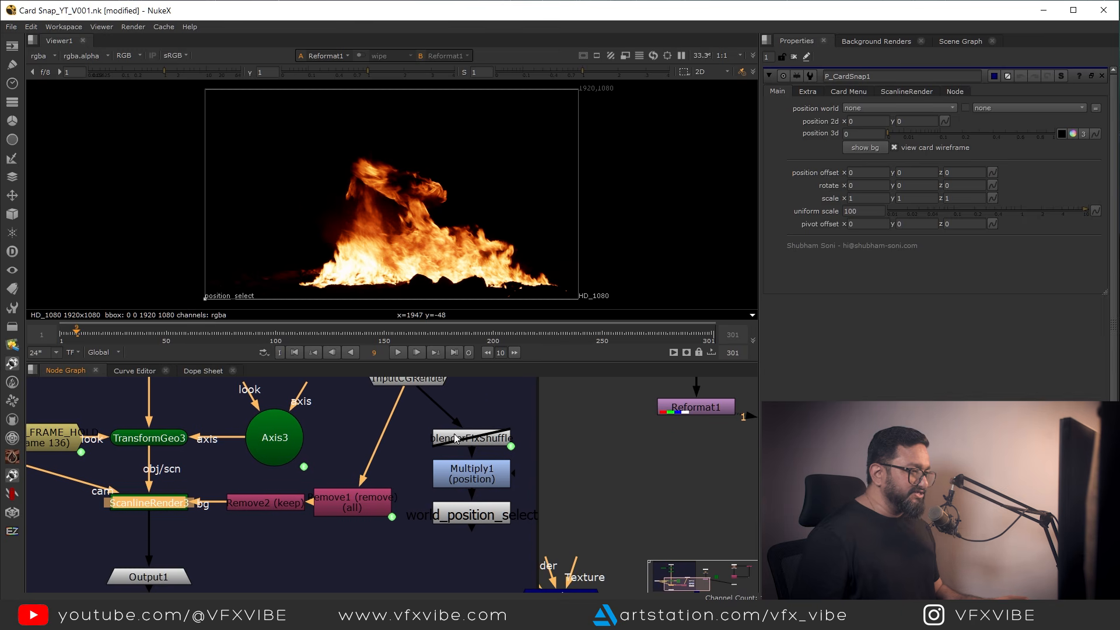
scroll(474, 476, up, 4)
click(483, 488)
scroll(472, 526, down, 1)
click(471, 535)
scroll(471, 534, down, 5)
Inspect the Output1 node after ScanlineRender3 and review the group's network back to the P_CardSnap1 node
middle_drag(307, 541, 491, 477)
scroll(428, 519, up, 3)
click(432, 524)
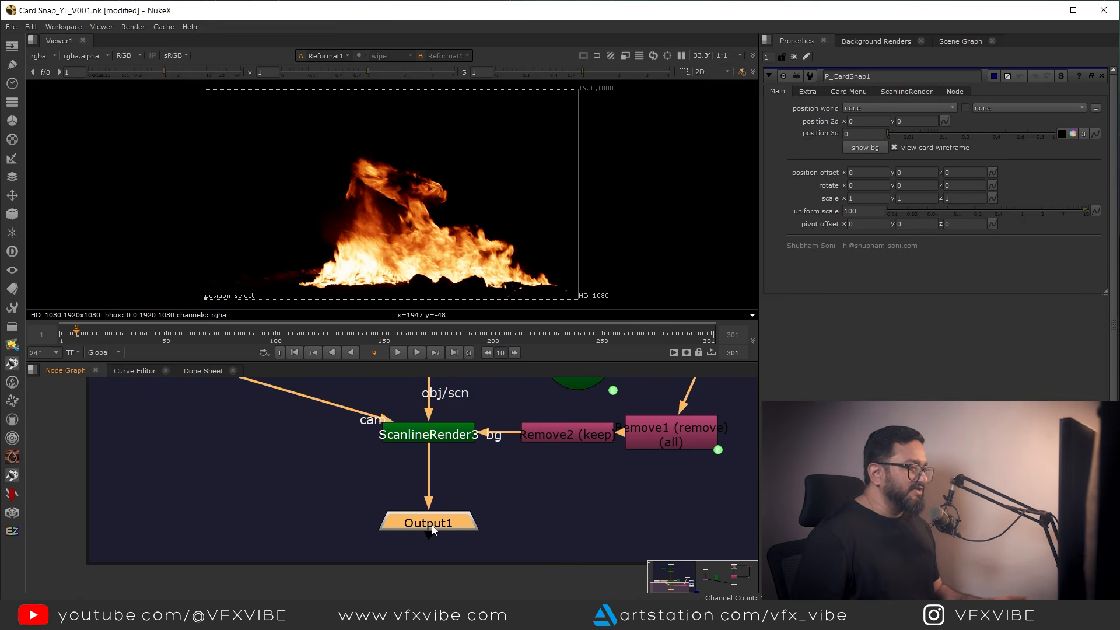
scroll(450, 529, down, 3)
middle_drag(534, 520, 415, 566)
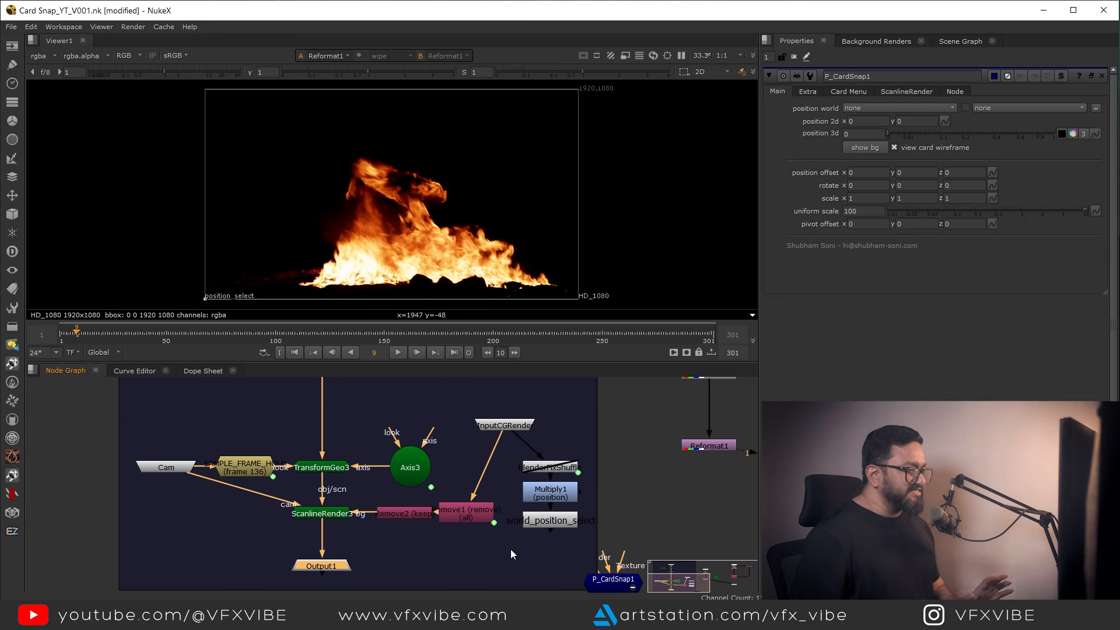
middle_drag(563, 569, 497, 520)
scroll(544, 529, up, 3)
middle_drag(273, 380, 371, 480)
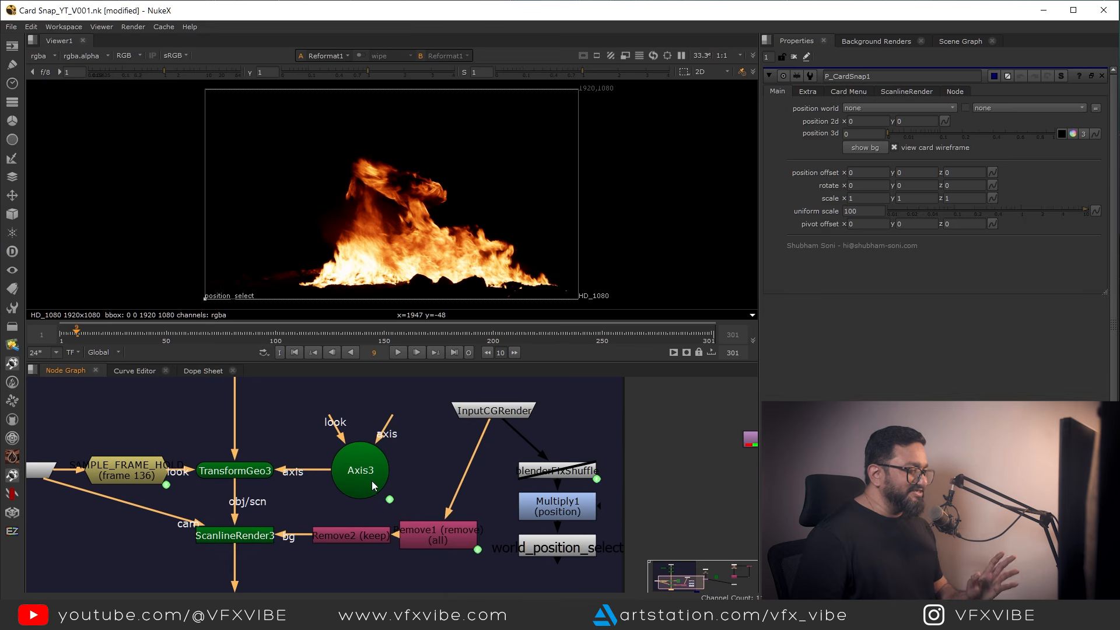
middle_drag(509, 531, 487, 507)
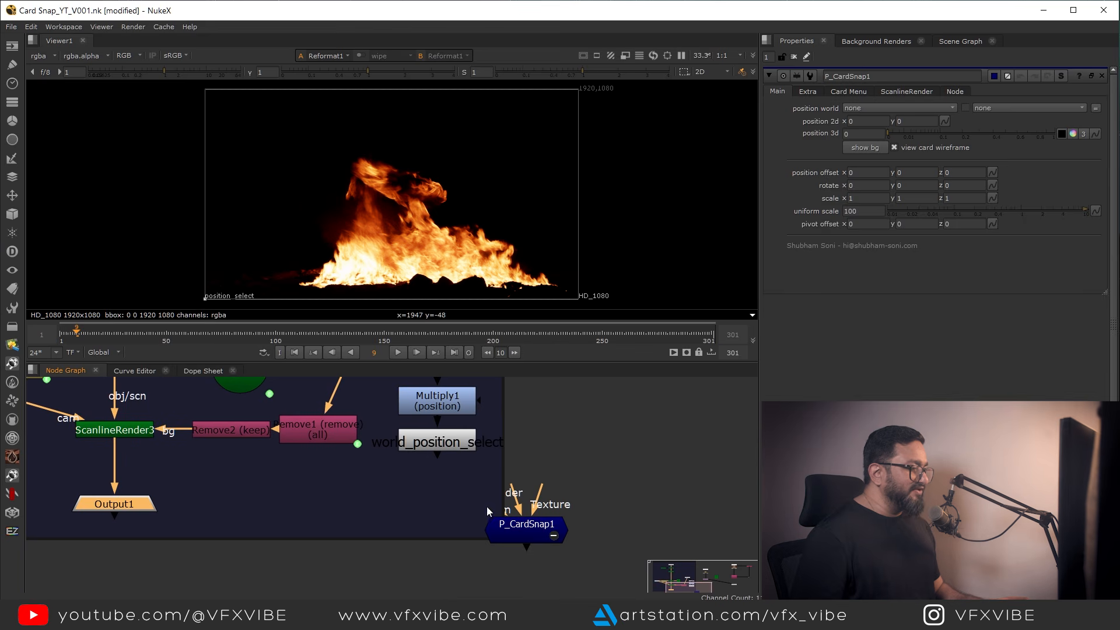
Close the P_CardSnap1 group network, nudge the node into clear space and clear the open node properties
click(554, 535)
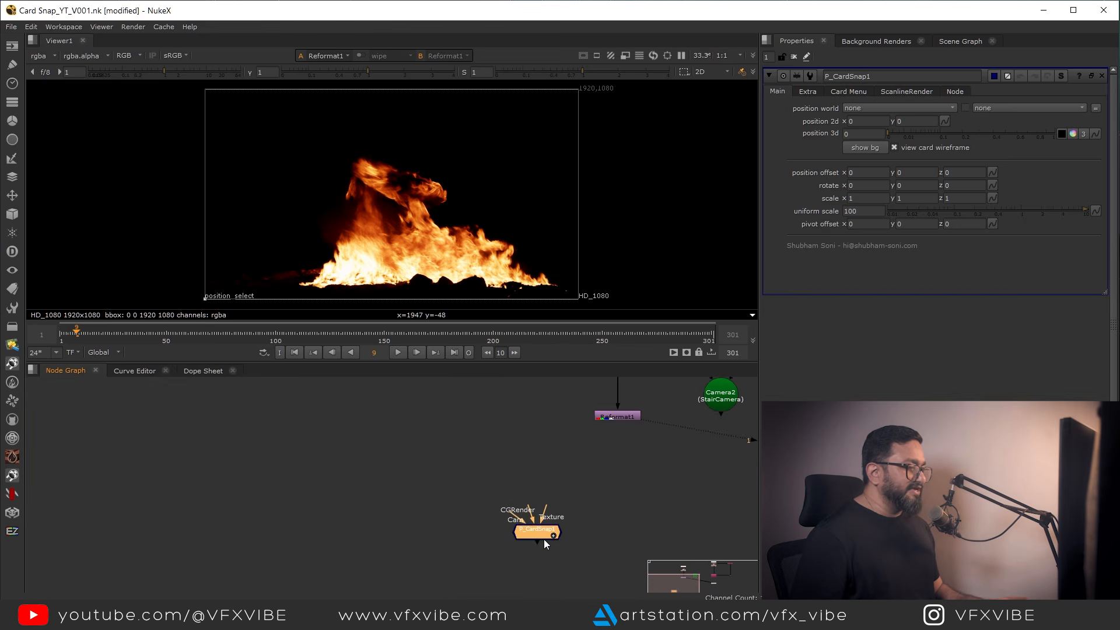
drag(543, 528, 505, 512)
scroll(505, 512, up, 2)
click(553, 495)
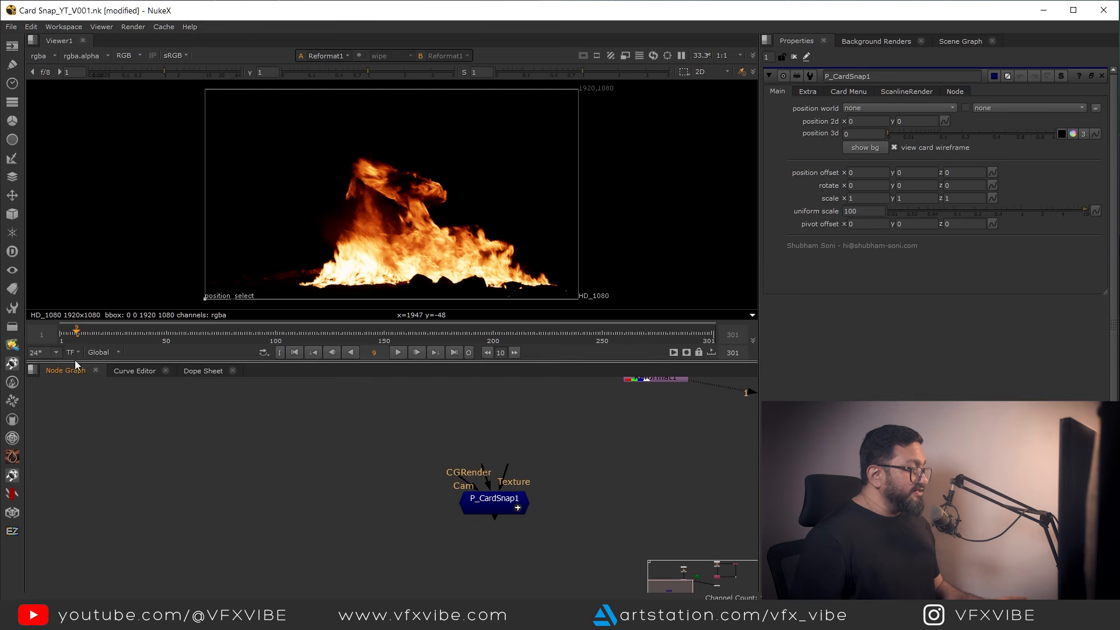
click(12, 252)
scroll(575, 531, up, 3)
click(584, 507)
mouse_move(581, 464)
mouse_down()
mouse_move(621, 478)
mouse_move(597, 473)
mouse_up()
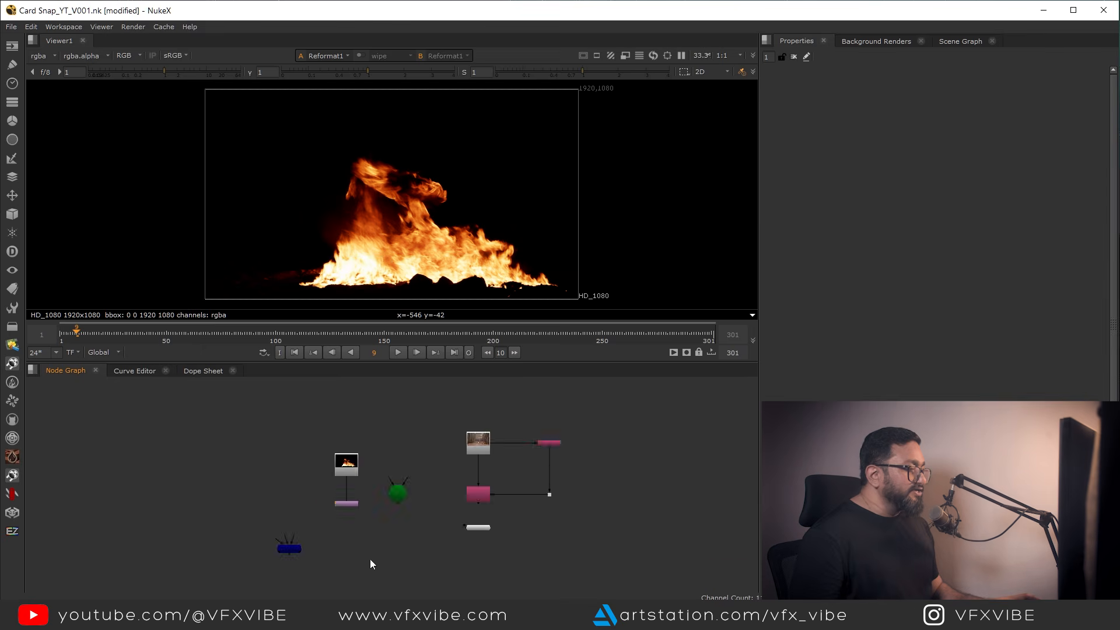
Display the Read1 hall render in an enlarged viewer and examine the statue, floor and staircase
scroll(488, 453, up, 5)
key(1)
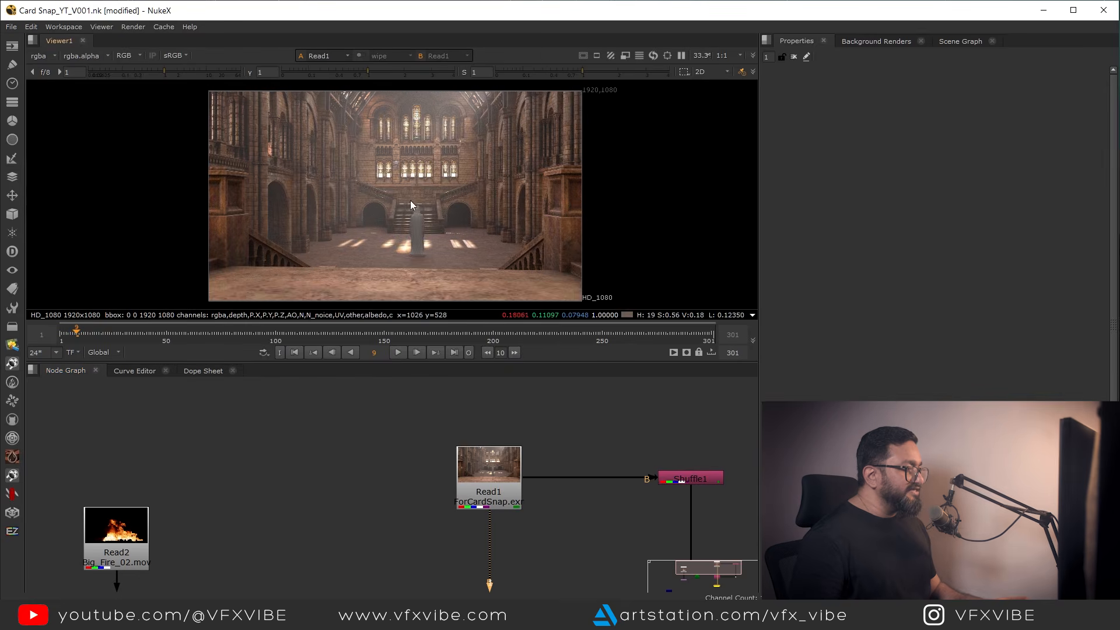
key(space)
scroll(489, 274, up, 3)
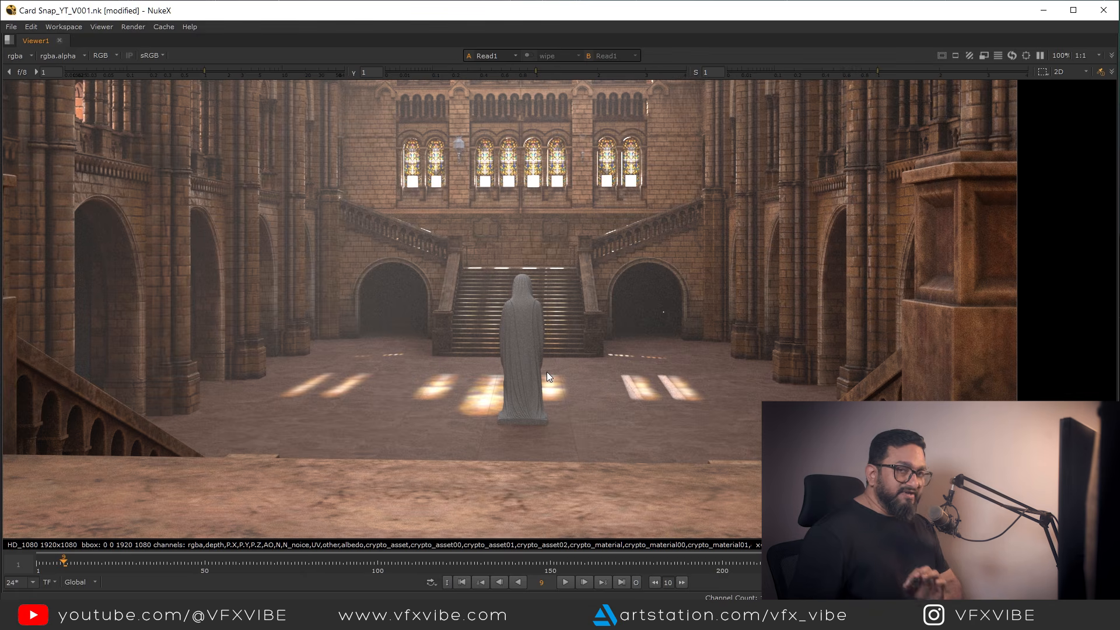
scroll(568, 368, down, 3)
scroll(583, 388, down, 1)
middle_drag(622, 408, 488, 410)
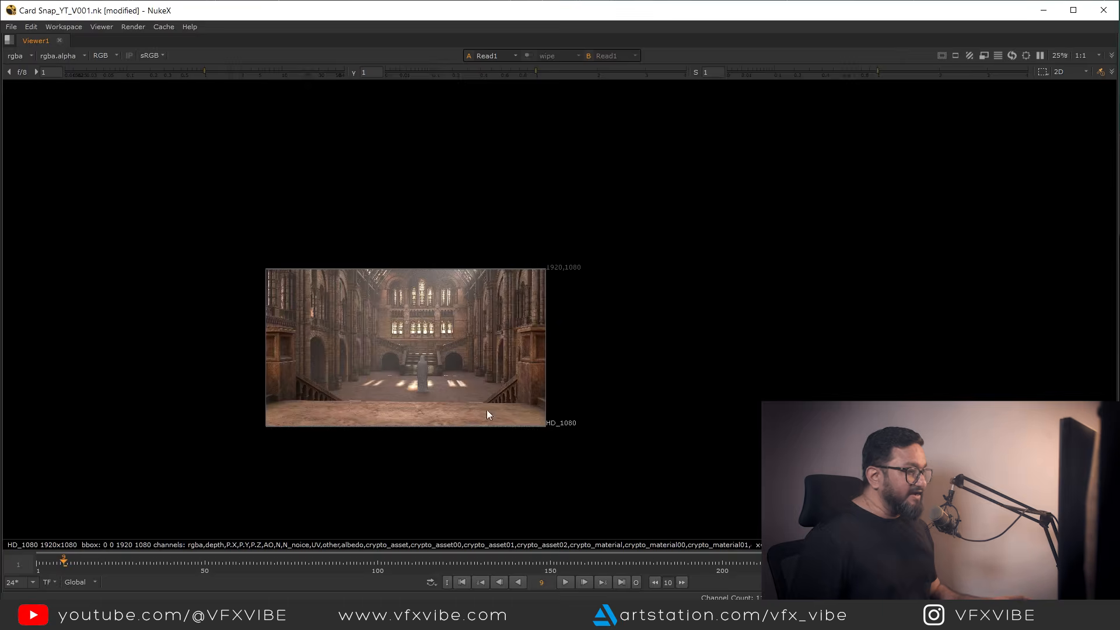
key(space)
View the outputs of Shuffle1 and Copy2 in turn and trace their connections from Read1
middle_drag(560, 432, 562, 479)
click(614, 425)
key(1)
click(621, 449)
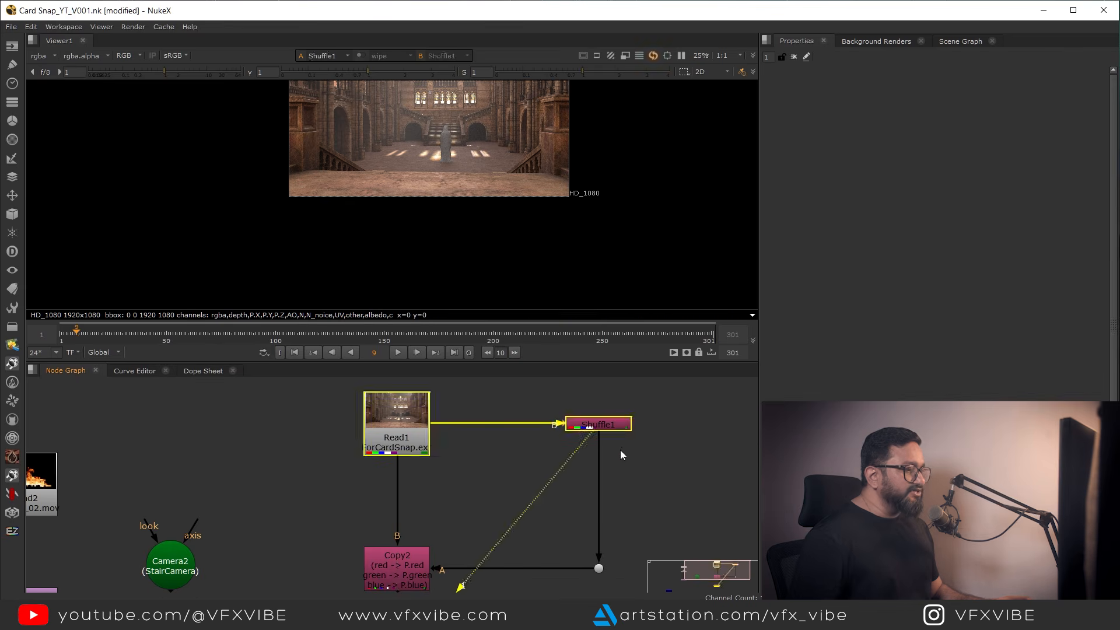
middle_drag(491, 478, 491, 475)
middle_drag(398, 572, 458, 518)
scroll(458, 519, up, 4)
click(458, 519)
key(1)
scroll(461, 516, down, 4)
middle_drag(512, 485, 506, 574)
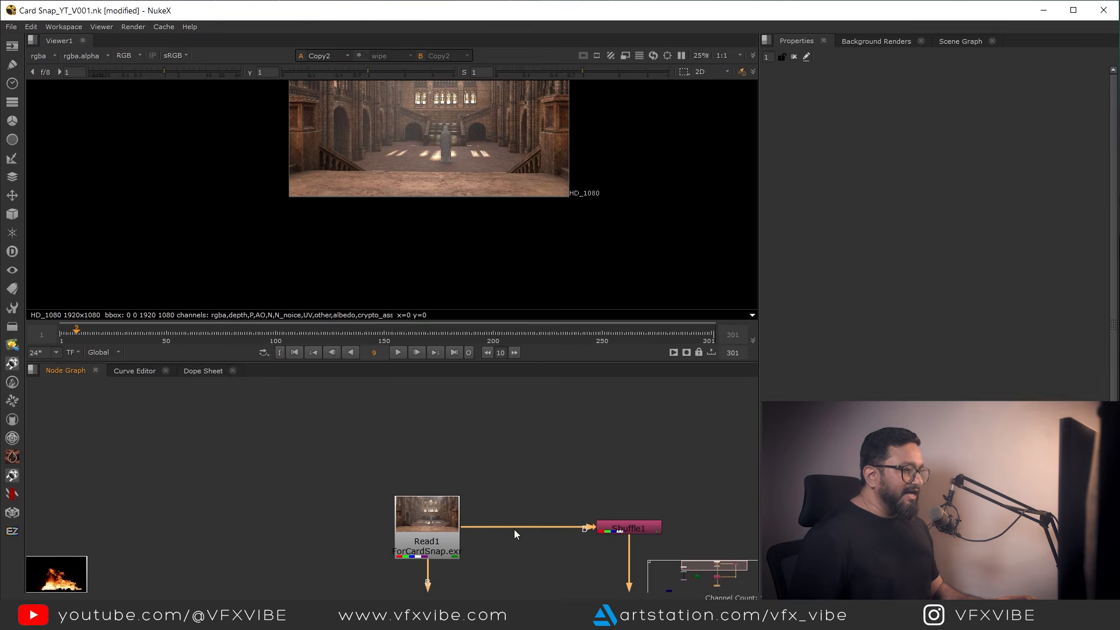
Add a Shuffle node fed by Read1, place it above Shuffle1 and display its output in the viewer
key(Tab)
text(shuffle)
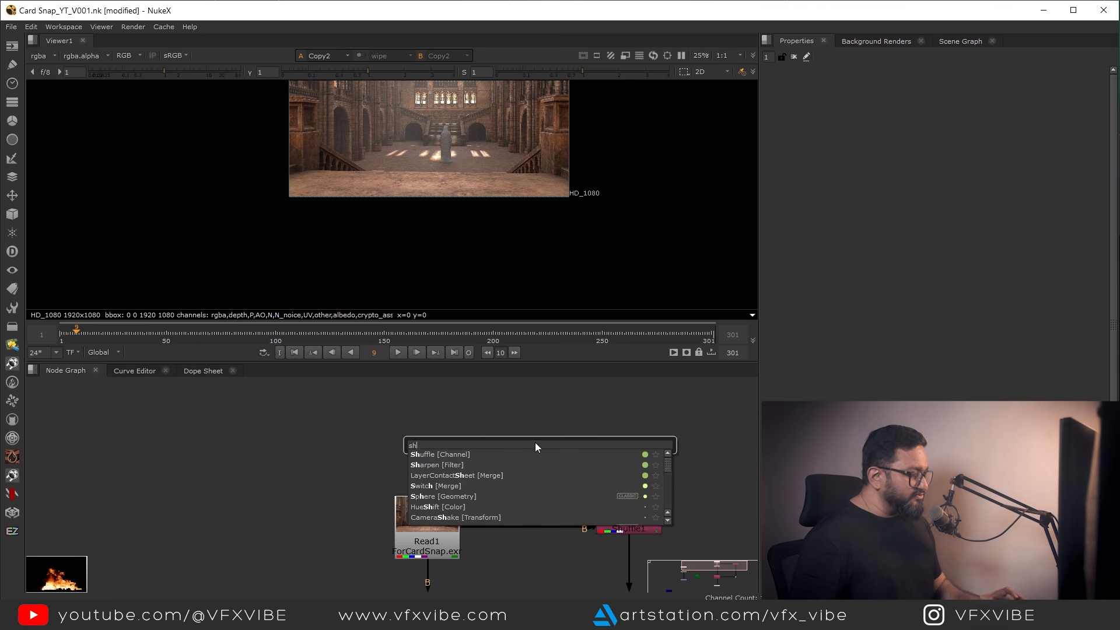
key(Return)
drag(533, 426, 449, 517)
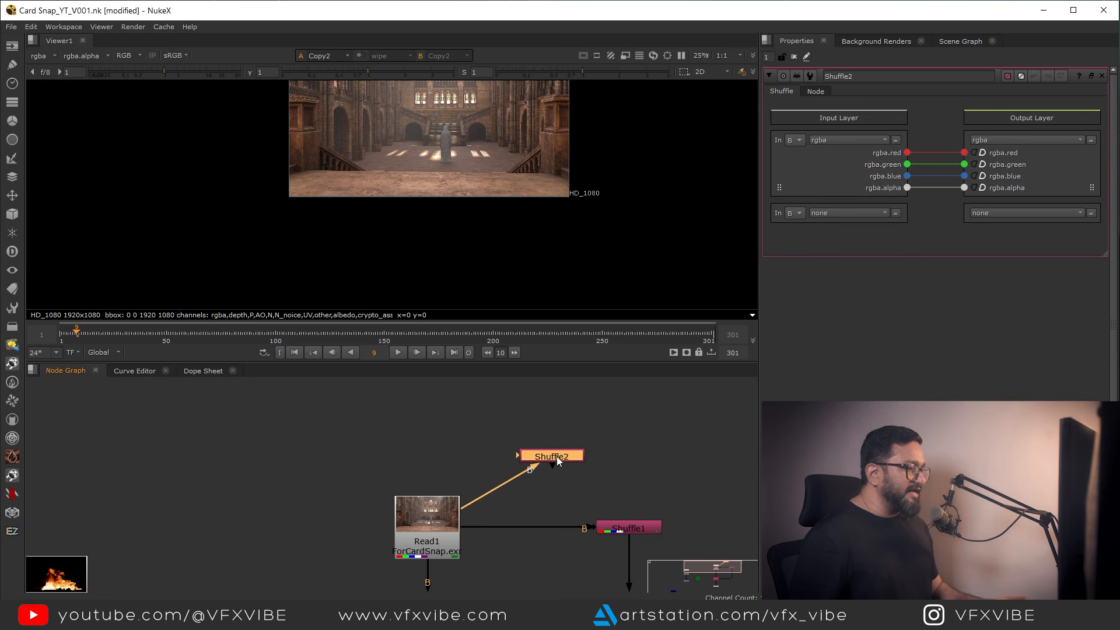
drag(559, 456, 593, 446)
key(1)
Set the Shuffle2 input layer to P and route P.X to red, P.Y to green and P.Z to blue
click(846, 140)
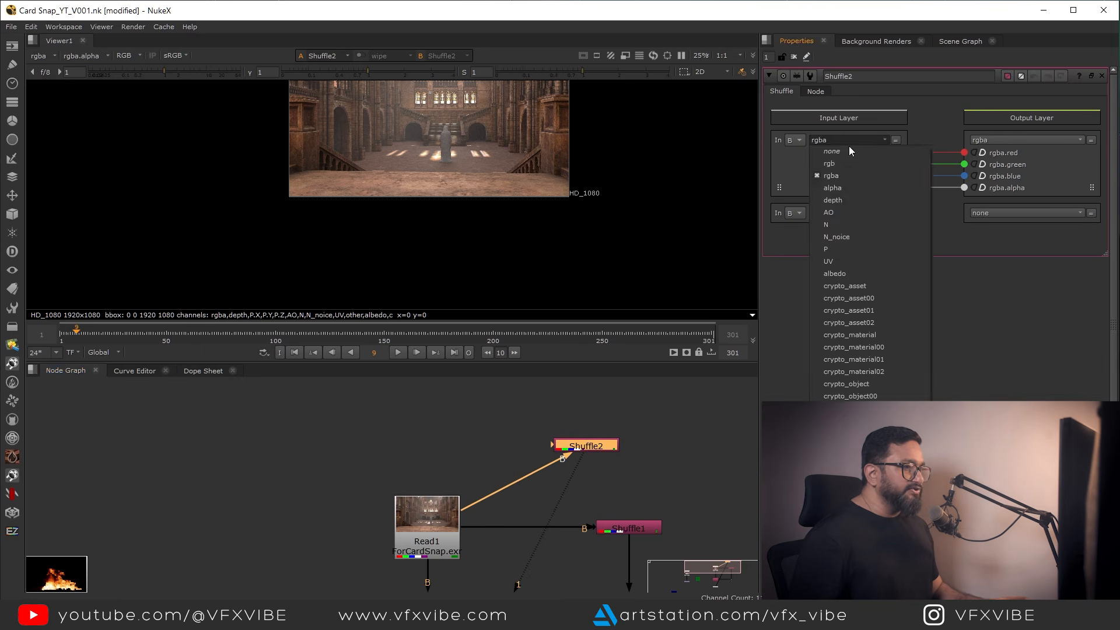
click(841, 214)
middle_drag(513, 243, 495, 212)
middle_drag(569, 270, 577, 290)
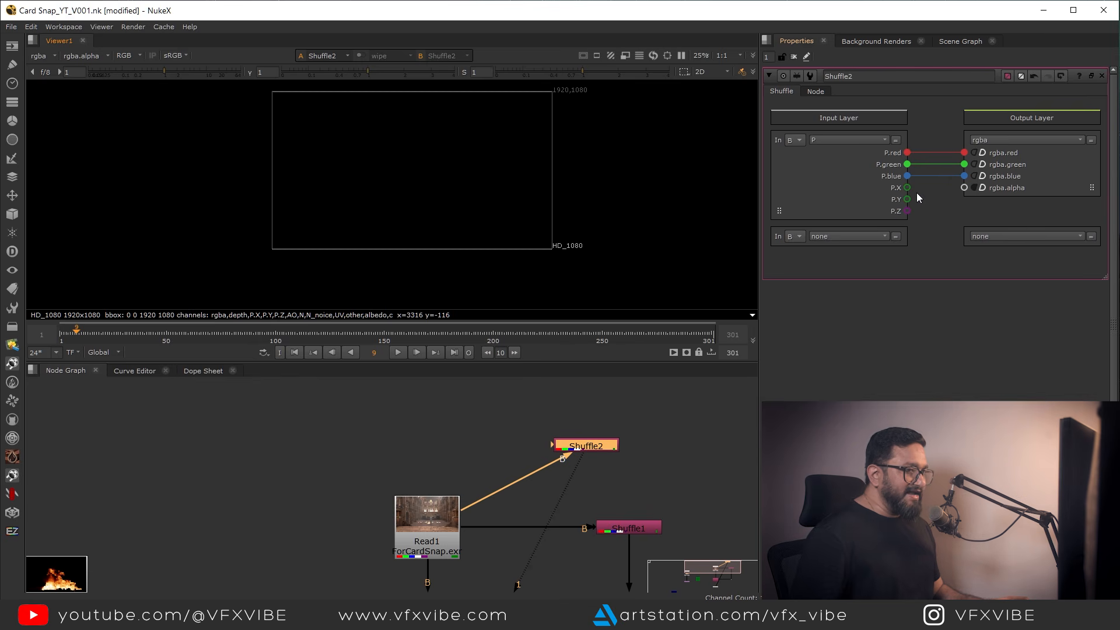
drag(908, 188, 965, 164)
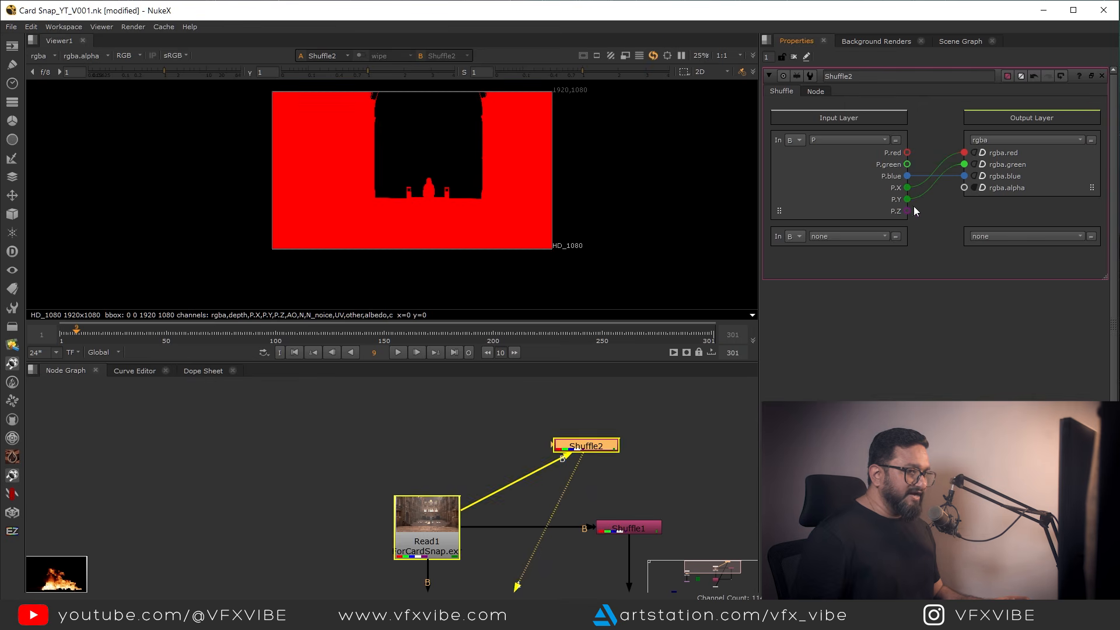
drag(908, 211, 964, 176)
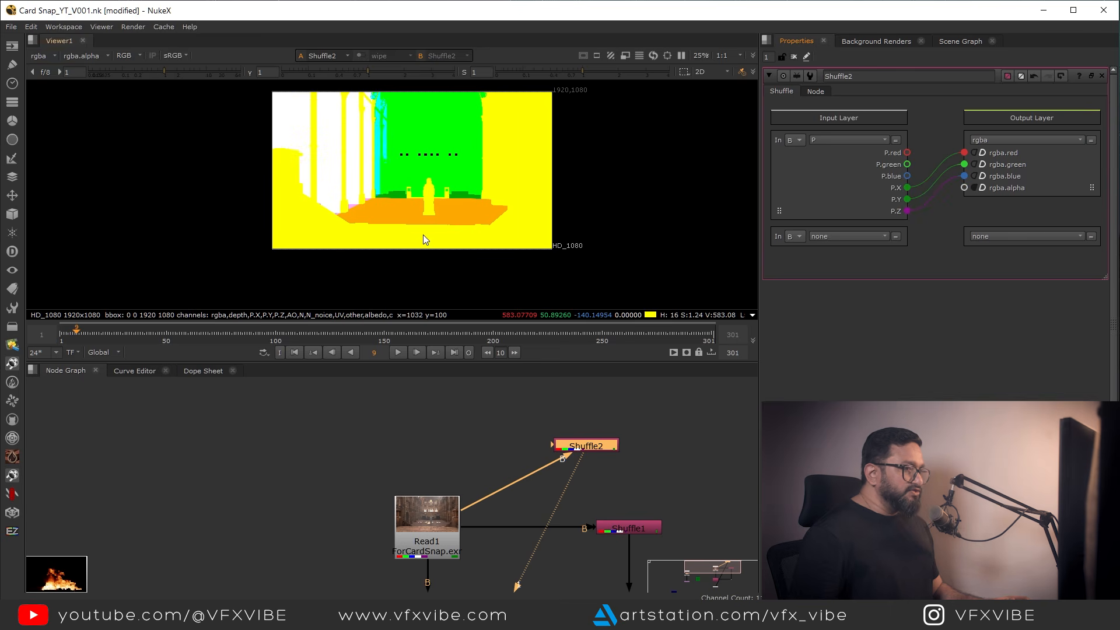
middle_drag(426, 235, 471, 250)
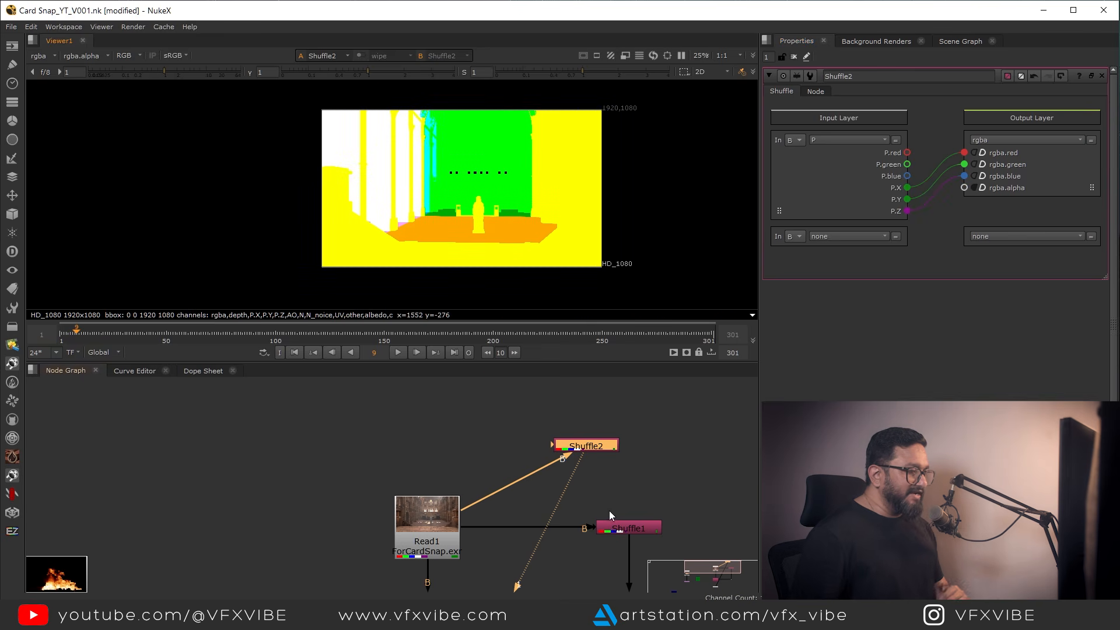
Display the existing Shuffle1 node's output to compare its position pass with Shuffle2
middle_drag(632, 542, 592, 446)
drag(666, 403, 543, 459)
key(1)
middle_drag(527, 508, 567, 475)
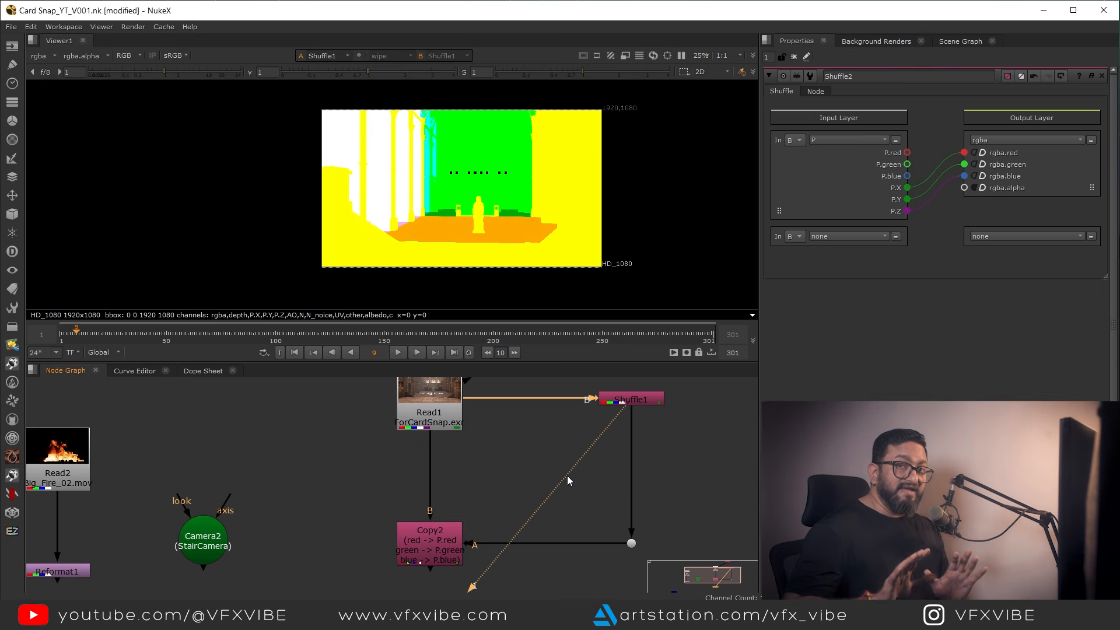
Open the Copy2 node's settings and display its P layer in the viewer to check the copied position channels
middle_drag(494, 517, 536, 490)
drag(709, 490, 635, 541)
click(482, 518)
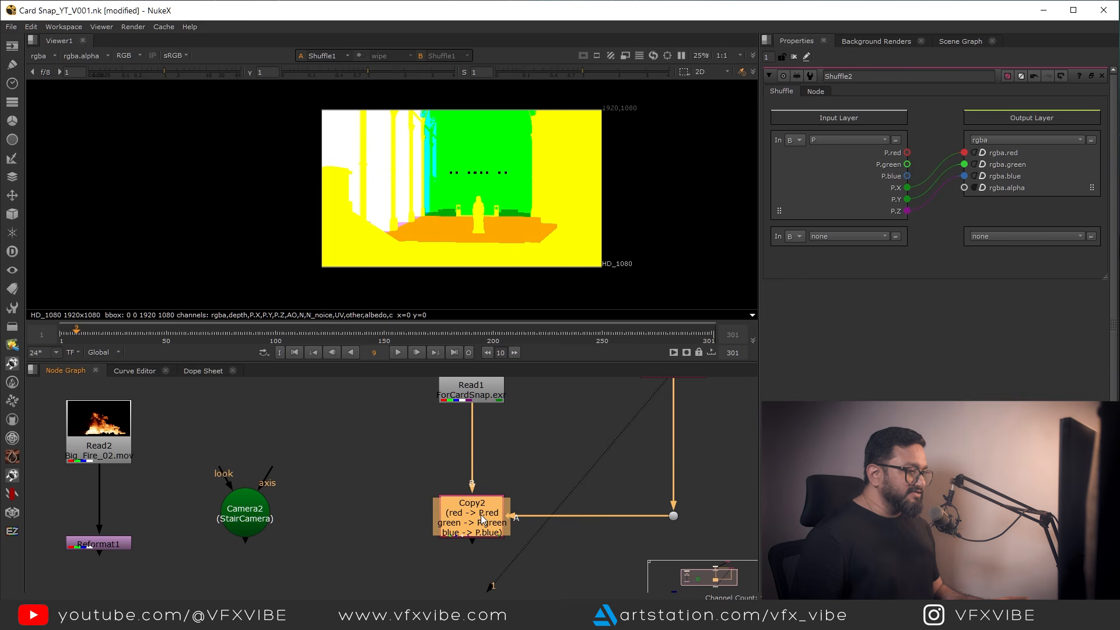
scroll(482, 524, up, 3)
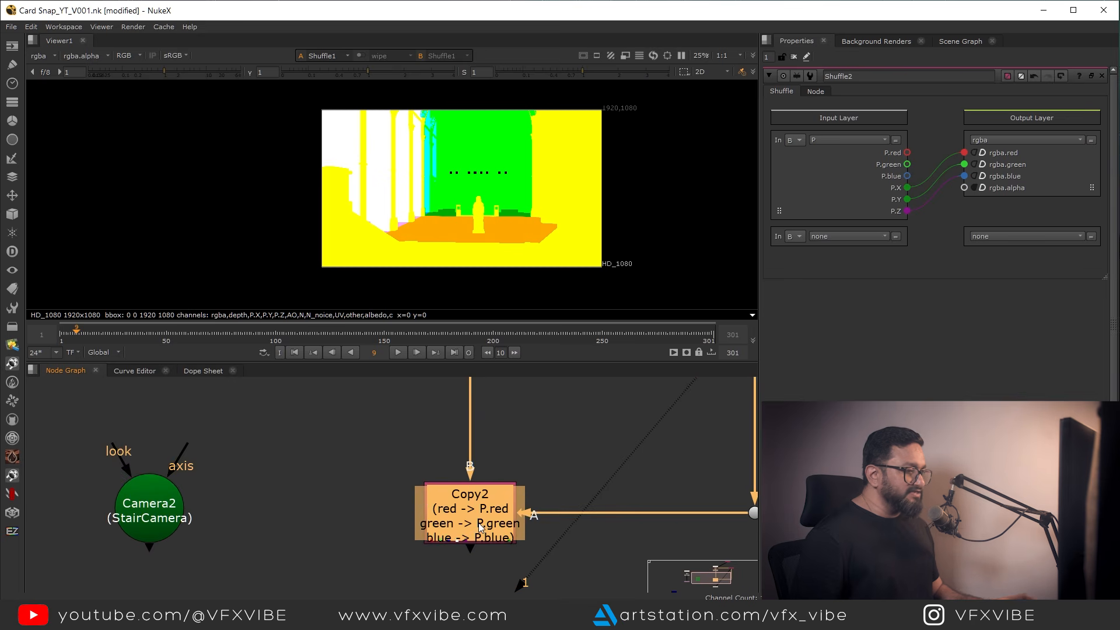
key(1)
double_click(479, 523)
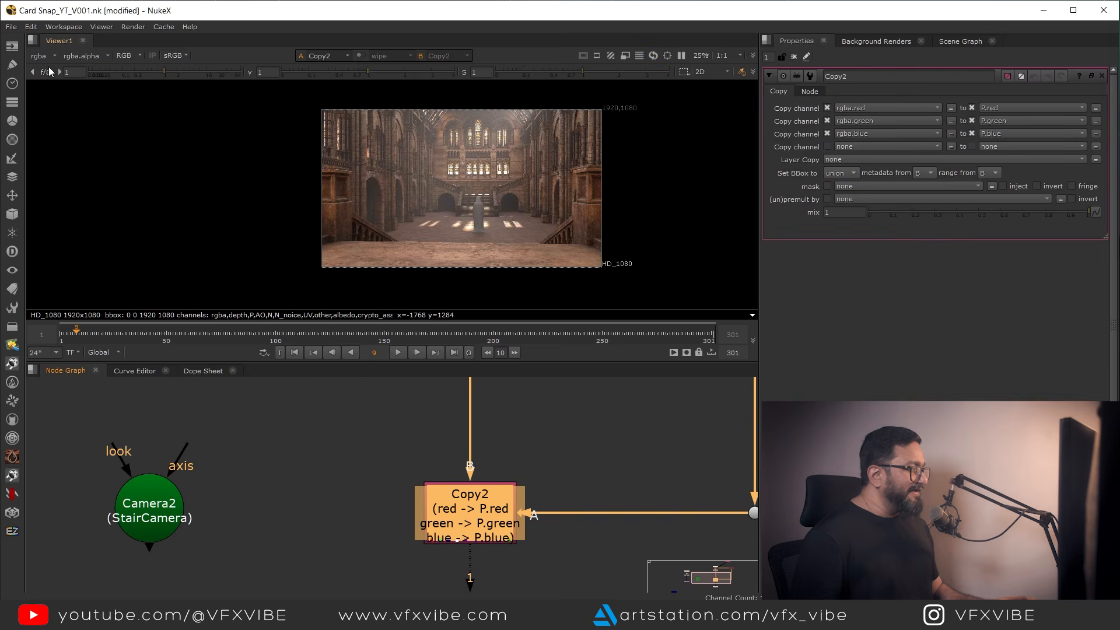
click(36, 56)
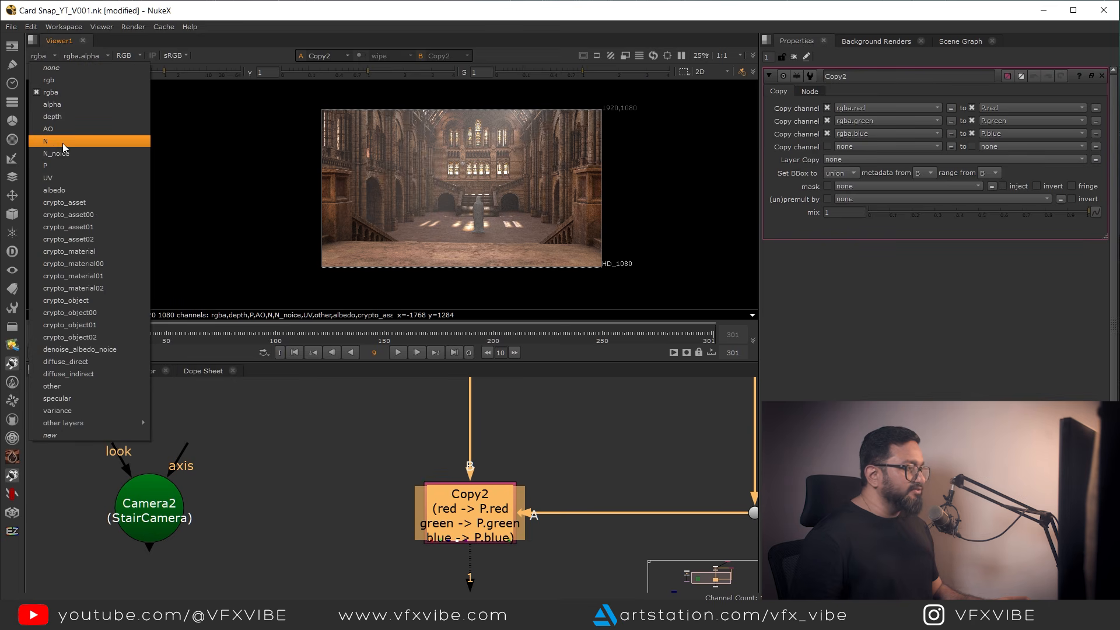
click(58, 166)
Move the P_CardSnap1 node into the open space below Camera2 and Copy2
scroll(511, 486, down, 3)
scroll(509, 486, down, 1)
middle_drag(395, 539, 439, 516)
middle_drag(241, 558, 257, 479)
scroll(232, 494, up, 4)
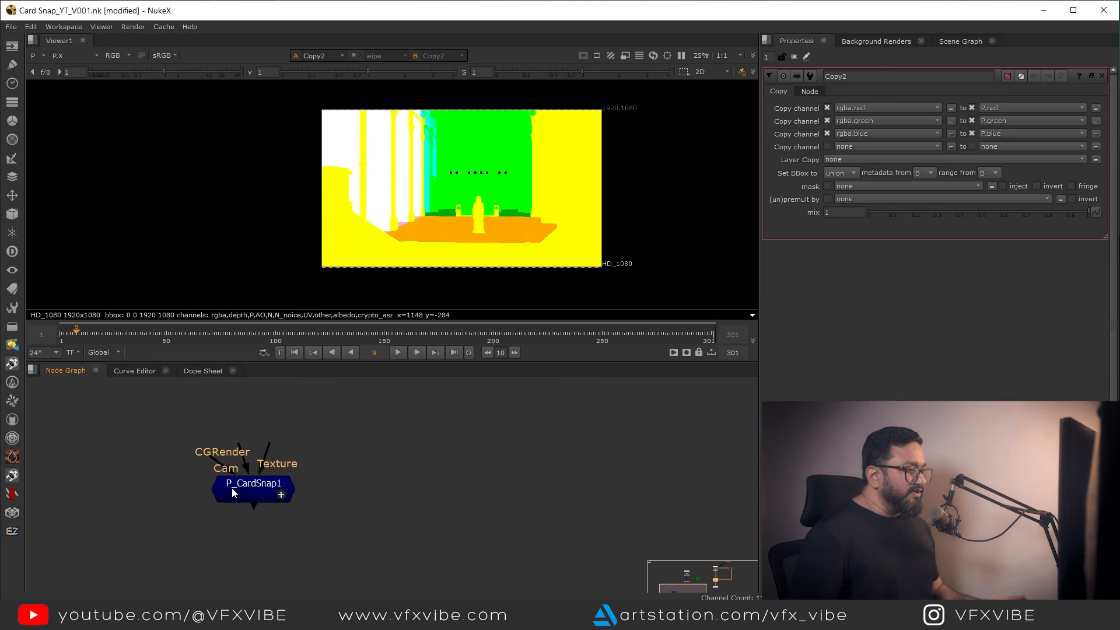
drag(232, 493, 472, 499)
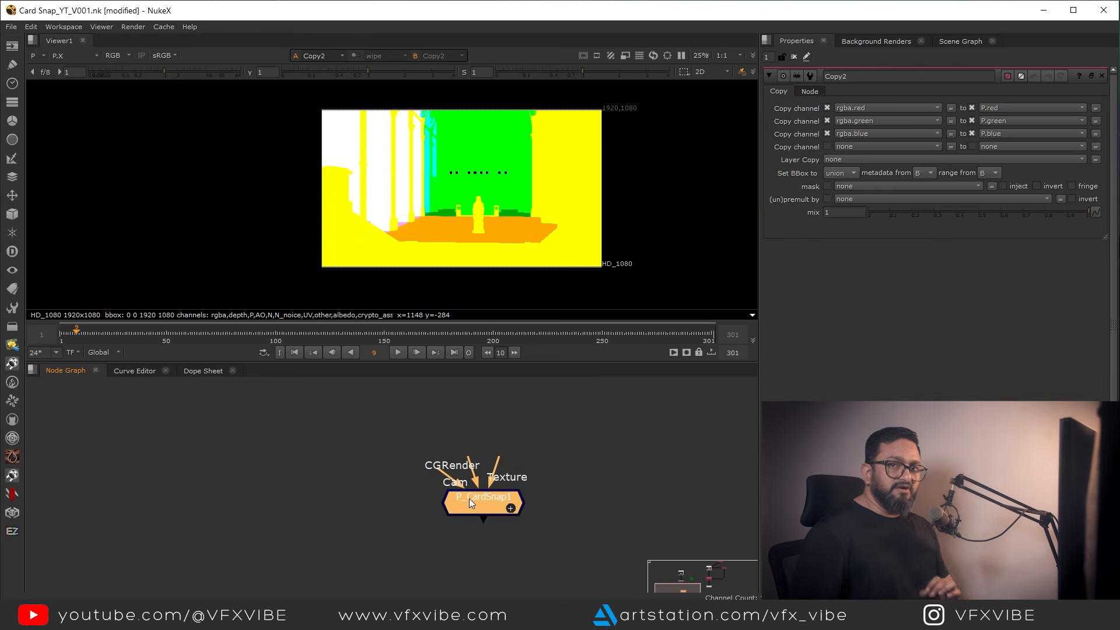
scroll(492, 510, down, 2)
middle_drag(491, 510, 364, 548)
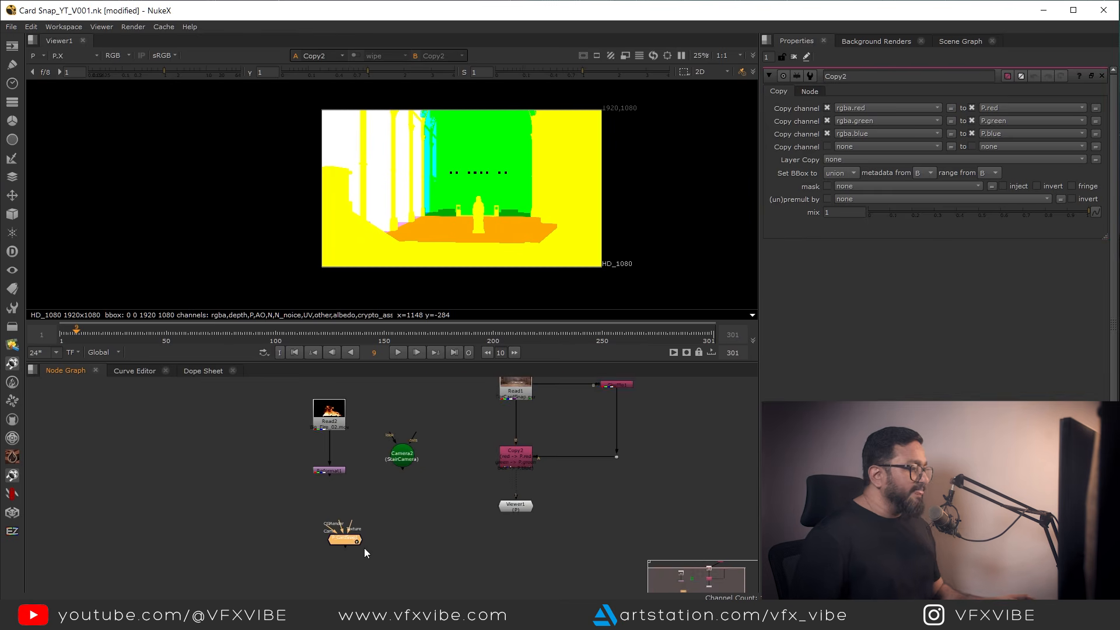
scroll(364, 548, up, 2)
drag(333, 534, 508, 530)
scroll(507, 529, up, 2)
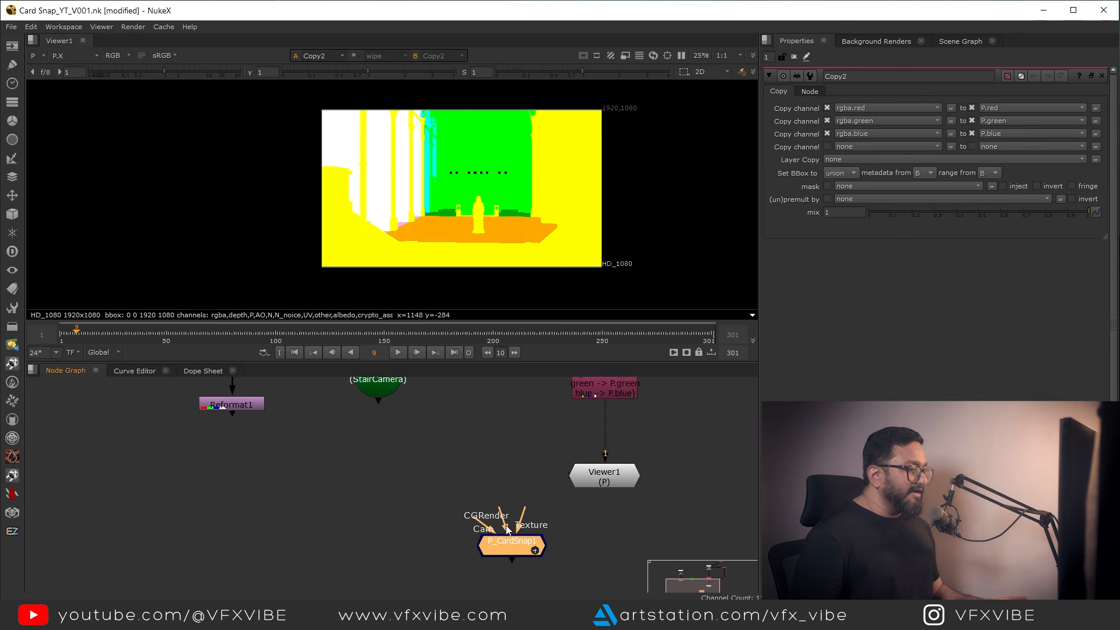
middle_drag(506, 525, 448, 528)
Move the Viewer1 node aside and set the viewer's displayed layer to rgba
drag(536, 487, 601, 576)
click(33, 57)
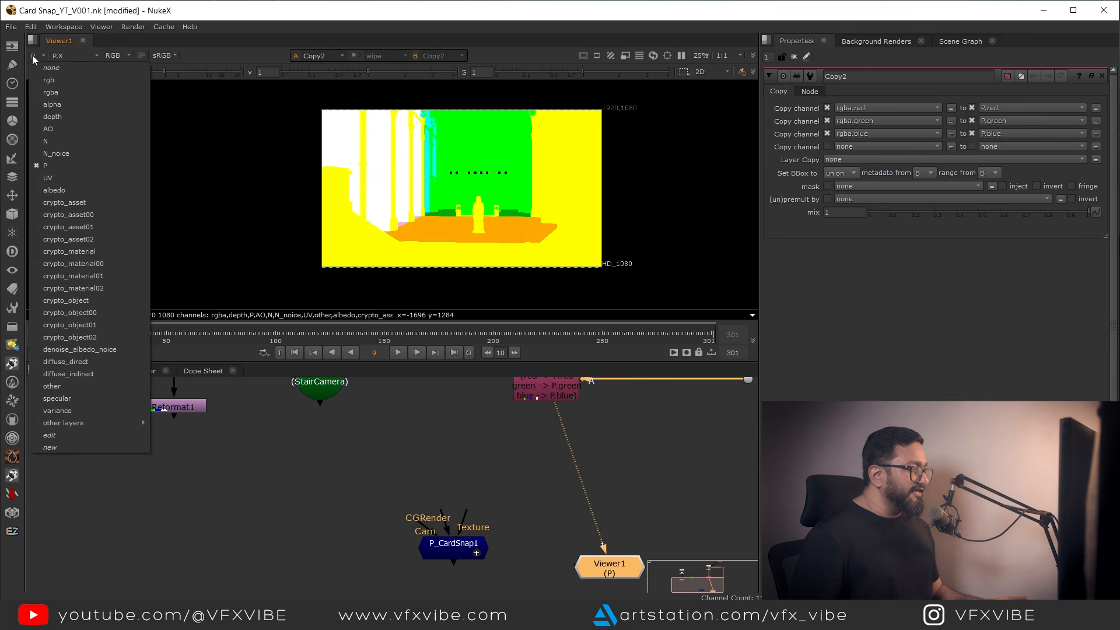
click(51, 92)
Connect CGRender to Copy2 through a dot and Cam to Camera2, then align Camera2 level with P_CardSnap1
drag(441, 521, 542, 396)
mouse_move(474, 553)
mouse_down()
mouse_move(538, 575)
mouse_move(497, 581)
mouse_move(396, 506)
mouse_up()
ctrl+drag(456, 447, 370, 379)
middle_drag(405, 426, 472, 496)
scroll(472, 495, down, 1)
middle_drag(453, 543, 468, 540)
drag(417, 538, 210, 564)
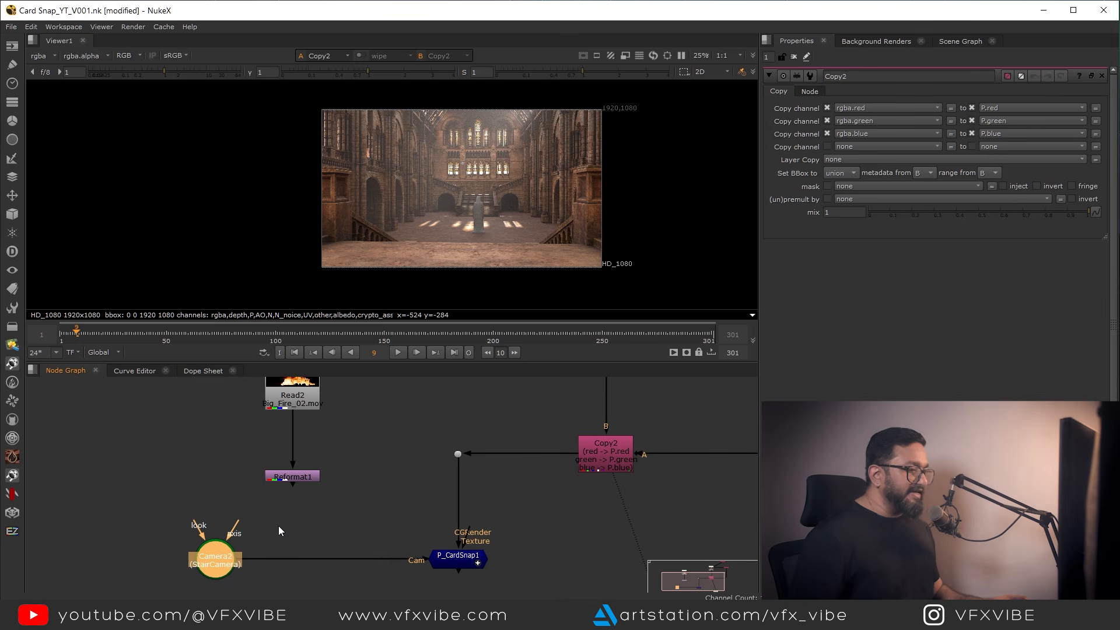
View the Reformat1 fire element and the CG render at the dot, examining the area around the statue
drag(362, 464, 245, 502)
key(1)
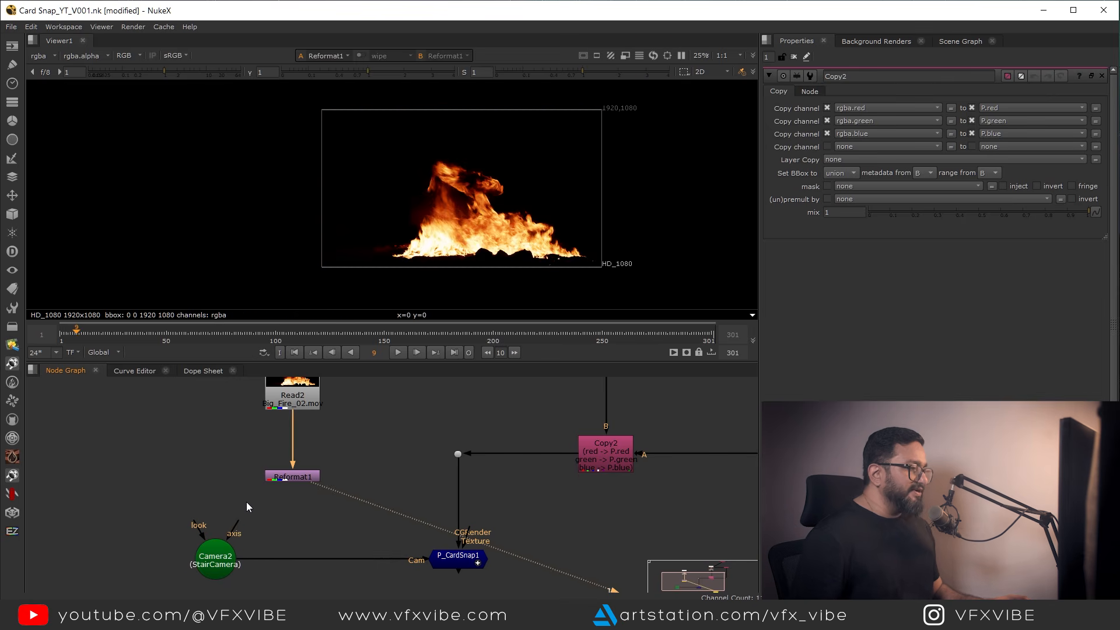
drag(508, 435, 418, 482)
key(1)
scroll(453, 198, up, 5)
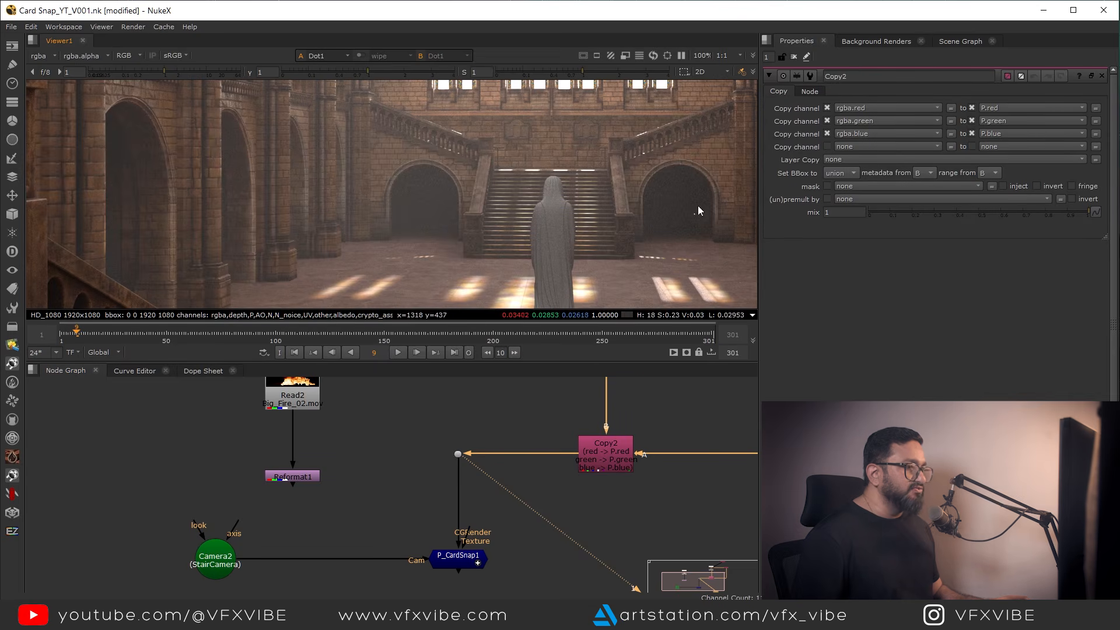
scroll(464, 492, down, 4)
scroll(461, 482, up, 5)
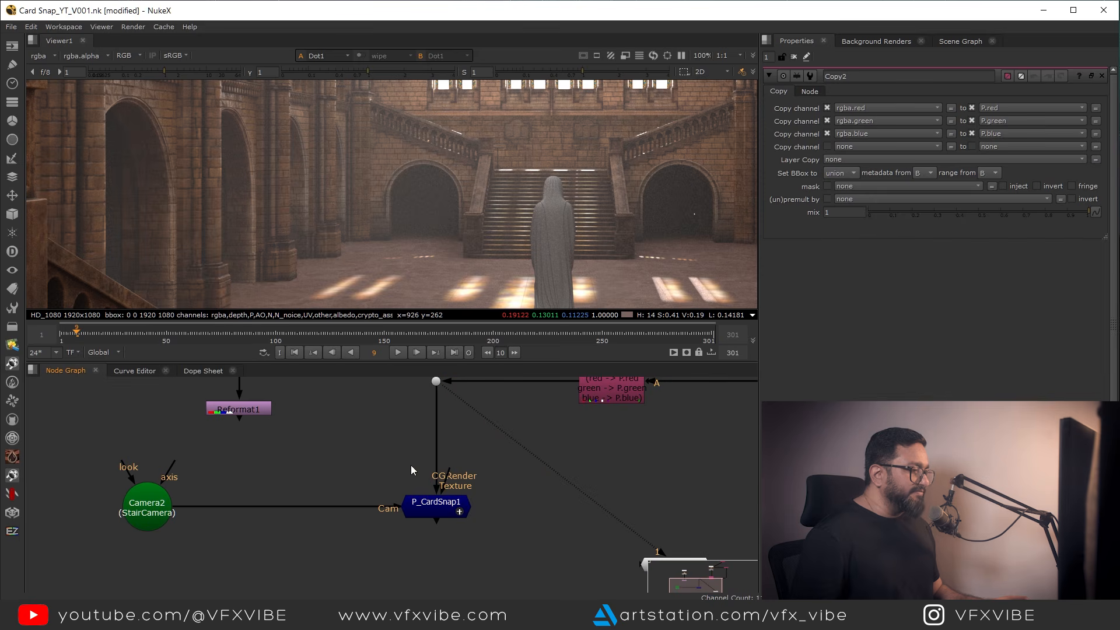
Connect the P_CardSnap1 Texture input to Reformat1 and display the P_CardSnap1 output fitted in the viewer
drag(451, 473, 236, 407)
click(437, 510)
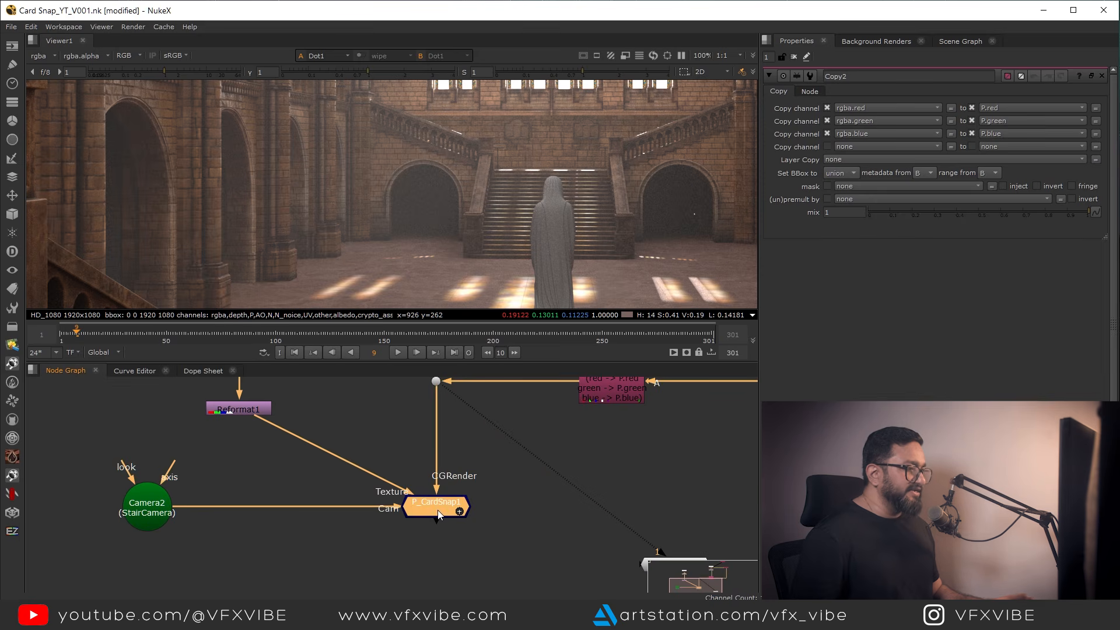
key(1)
key(f)
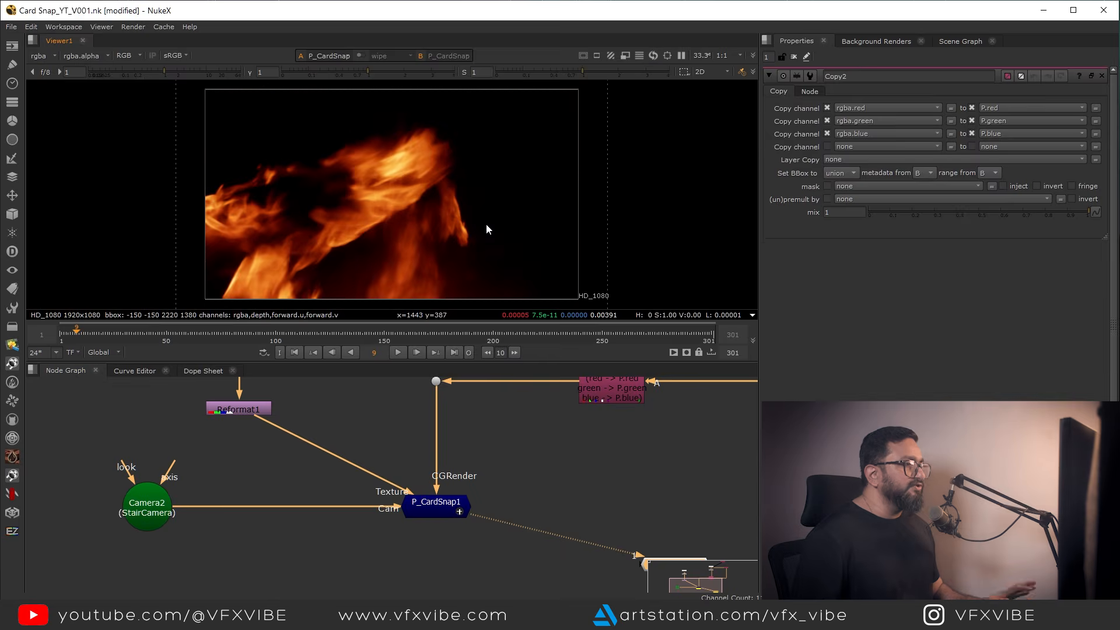
Open the P_CardSnap1 properties, inspect the fire card in the 3D view and return to the 2D view
double_click(444, 505)
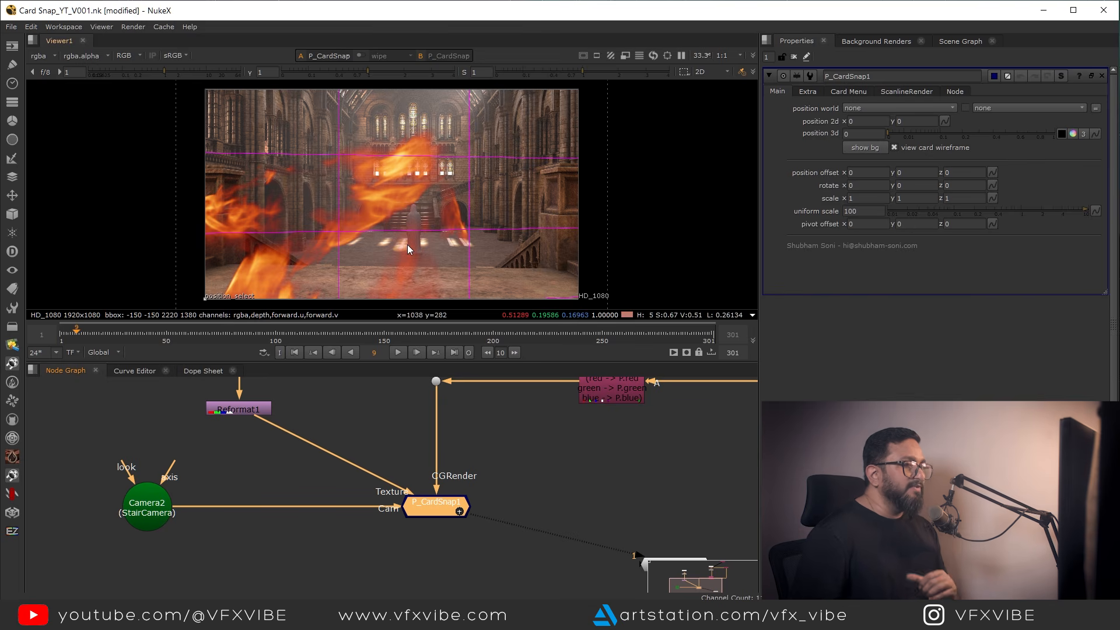
middle_drag(429, 261, 420, 254)
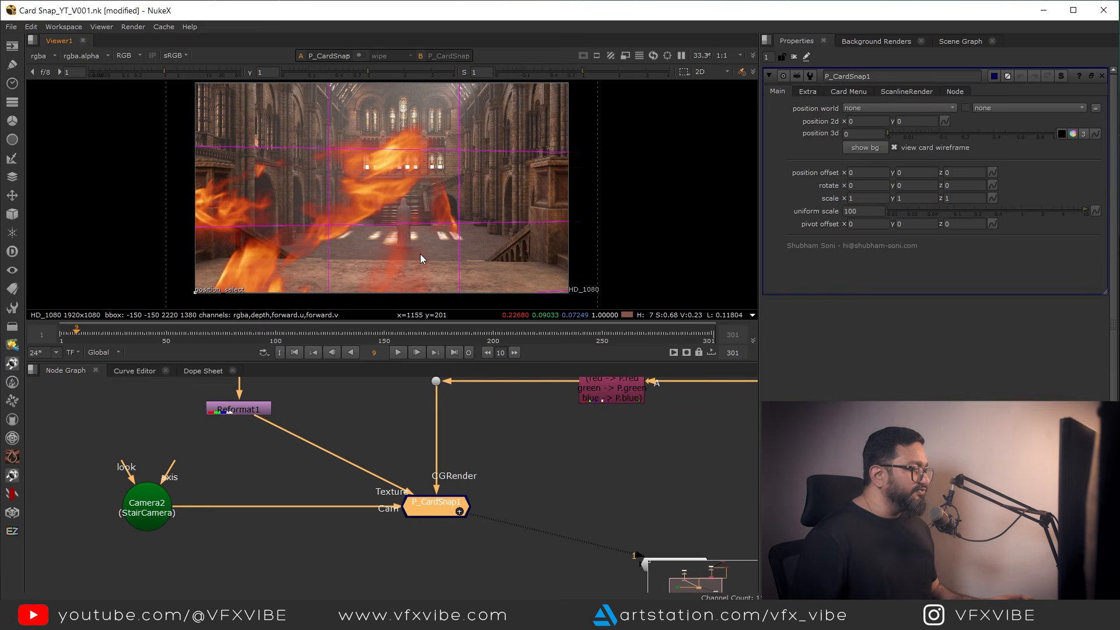
key(Tab)
ctrl+drag(425, 254, 491, 189)
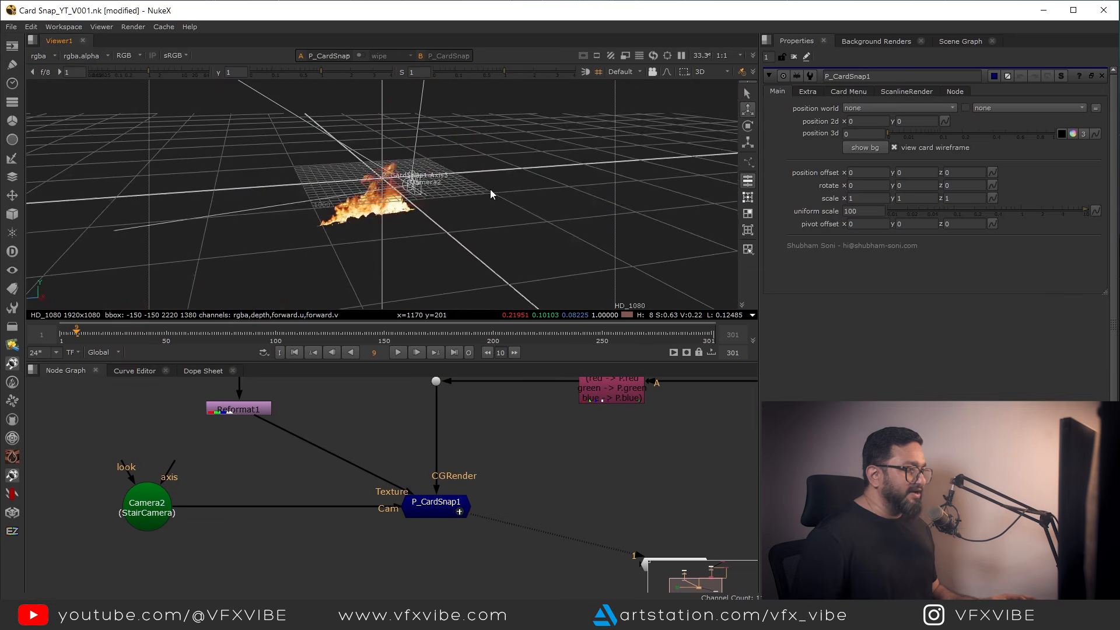
key(Tab)
click(437, 507)
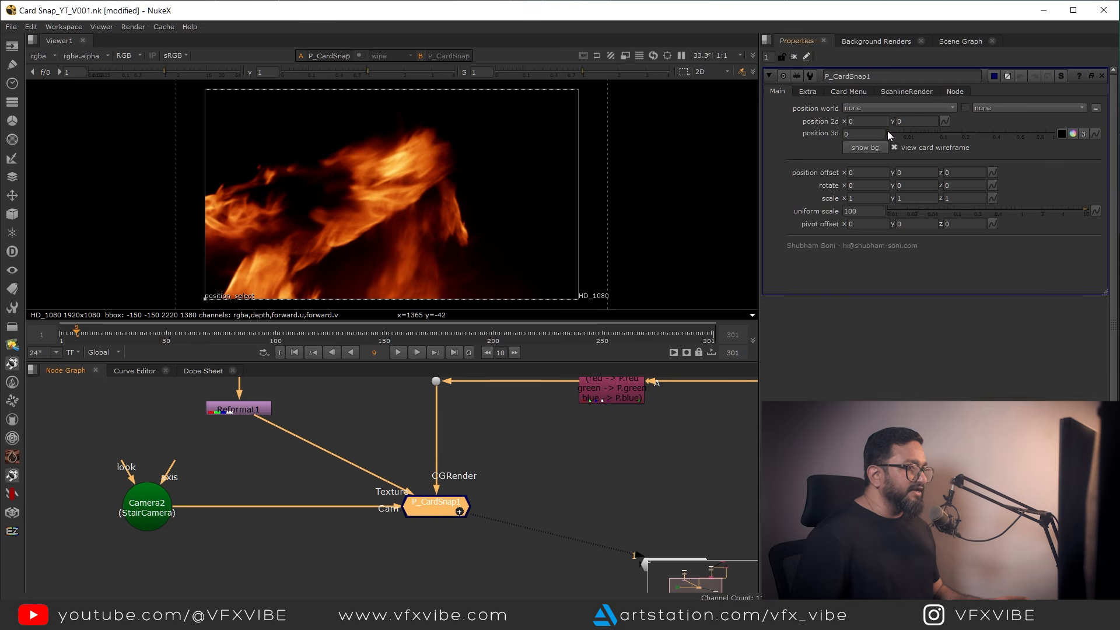
Show the CG background behind the fire and review the Extra, Card Menu, ScanlineRender and Node settings of P_CardSnap1
click(863, 148)
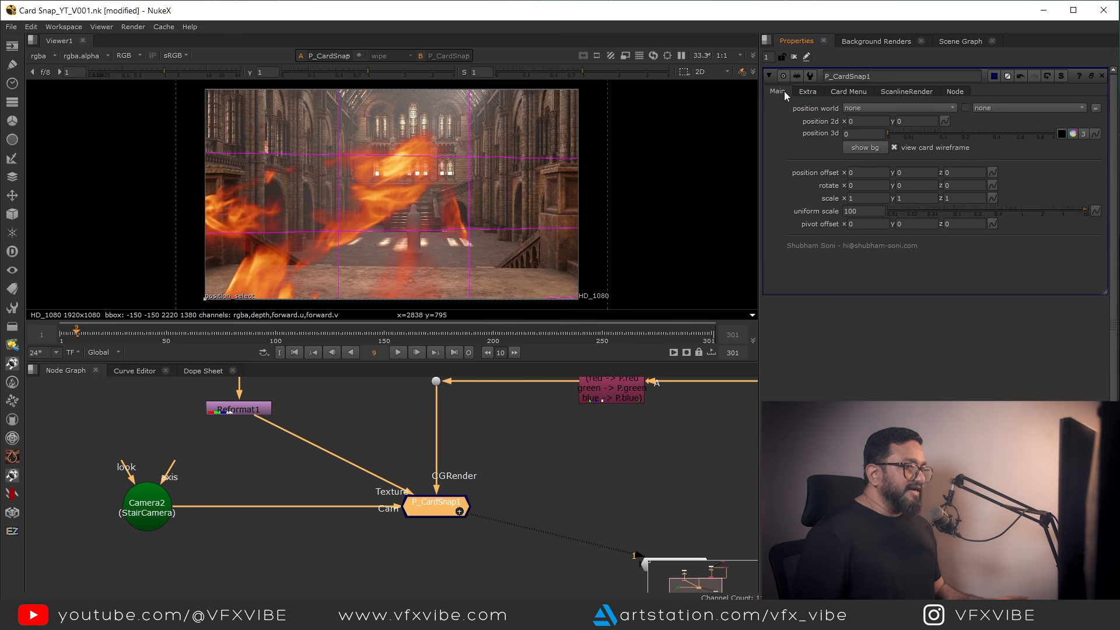
click(808, 92)
click(842, 90)
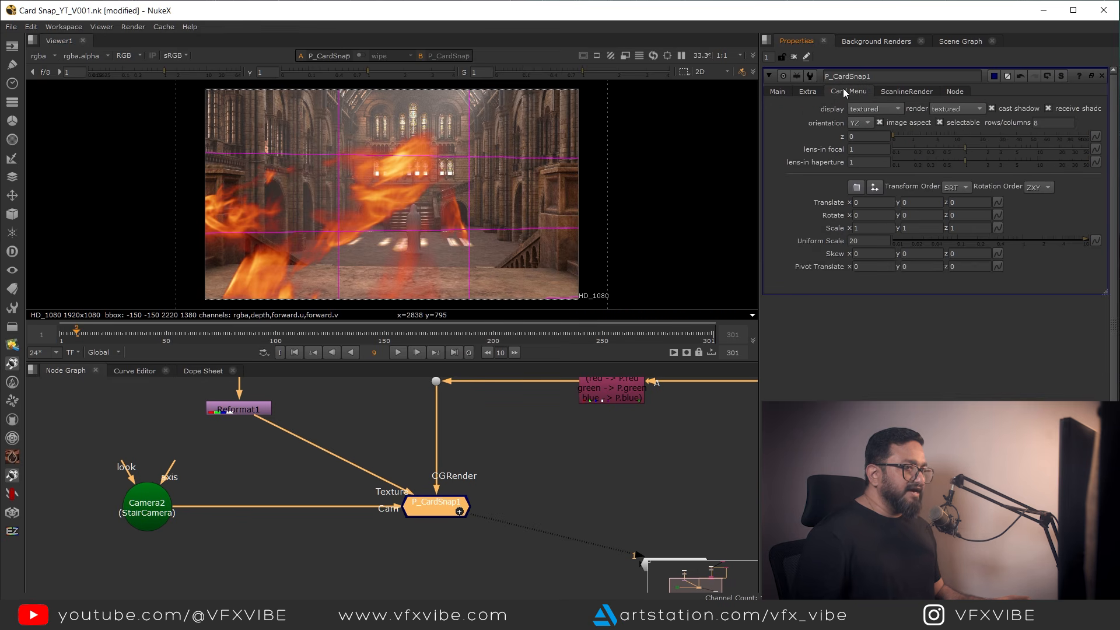
click(906, 91)
click(956, 91)
click(916, 90)
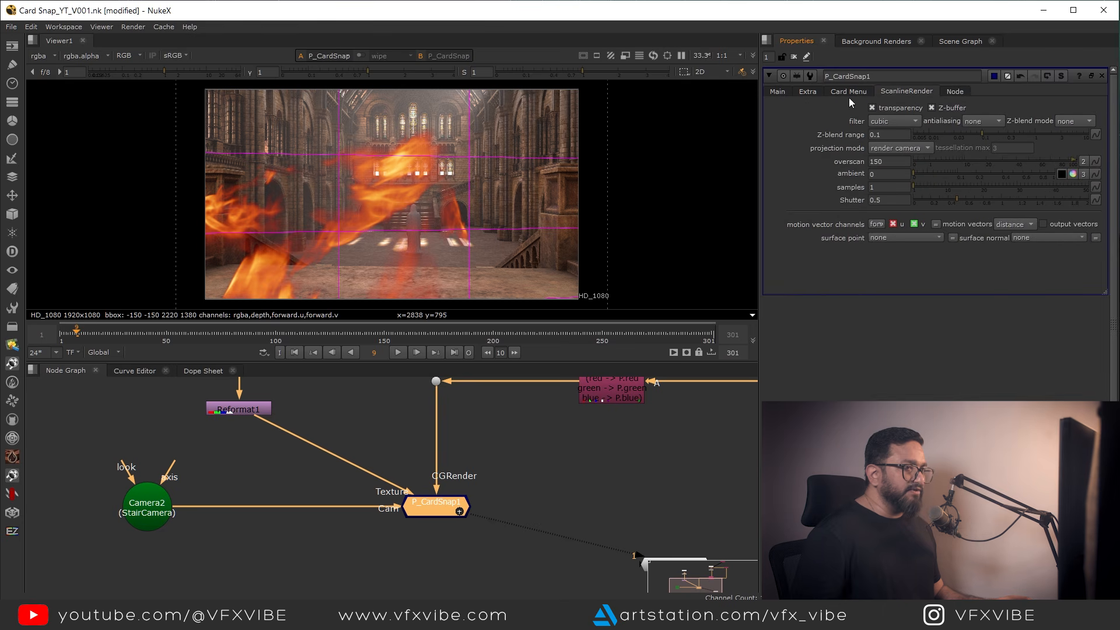
click(842, 92)
click(808, 91)
click(779, 91)
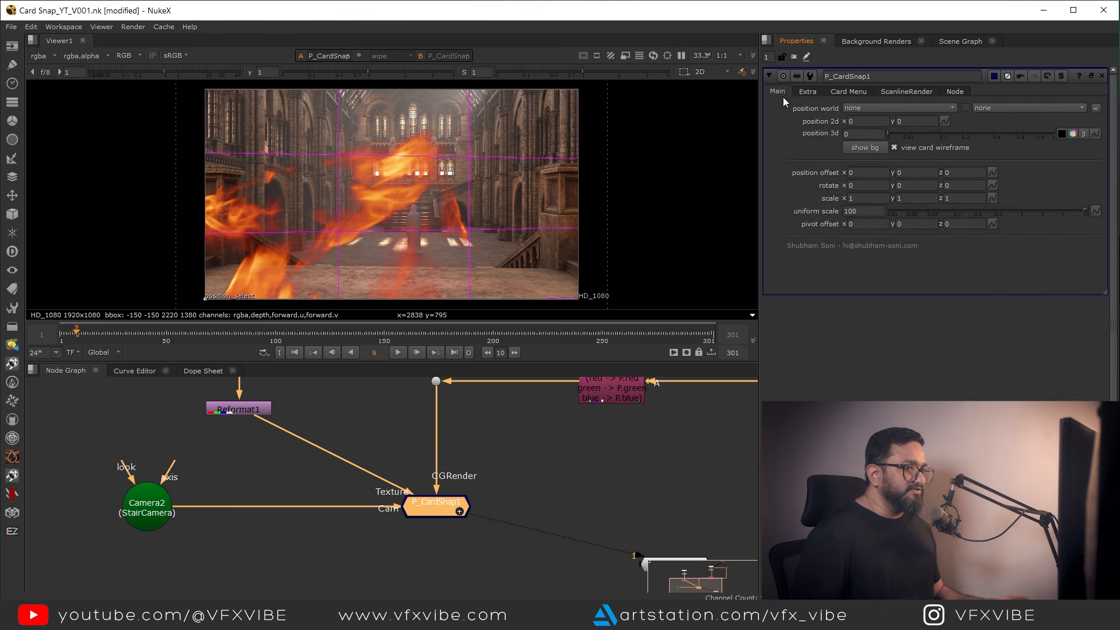
Set the P_CardSnap1 position world channel to P and move the position_select point onto the floor at about x 850, y 392
click(862, 108)
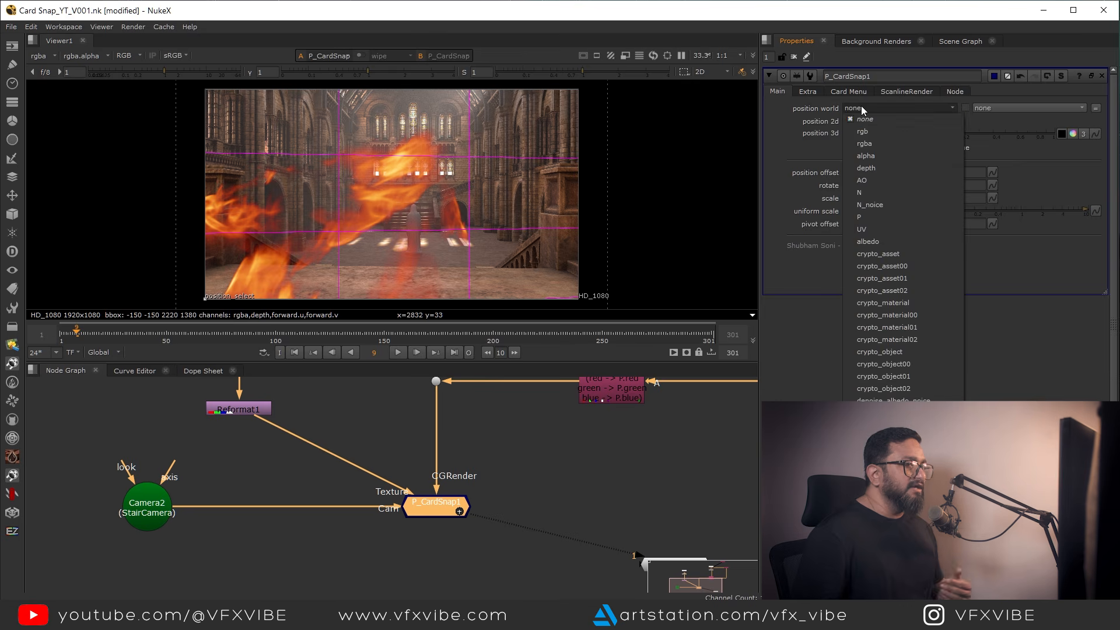
click(870, 218)
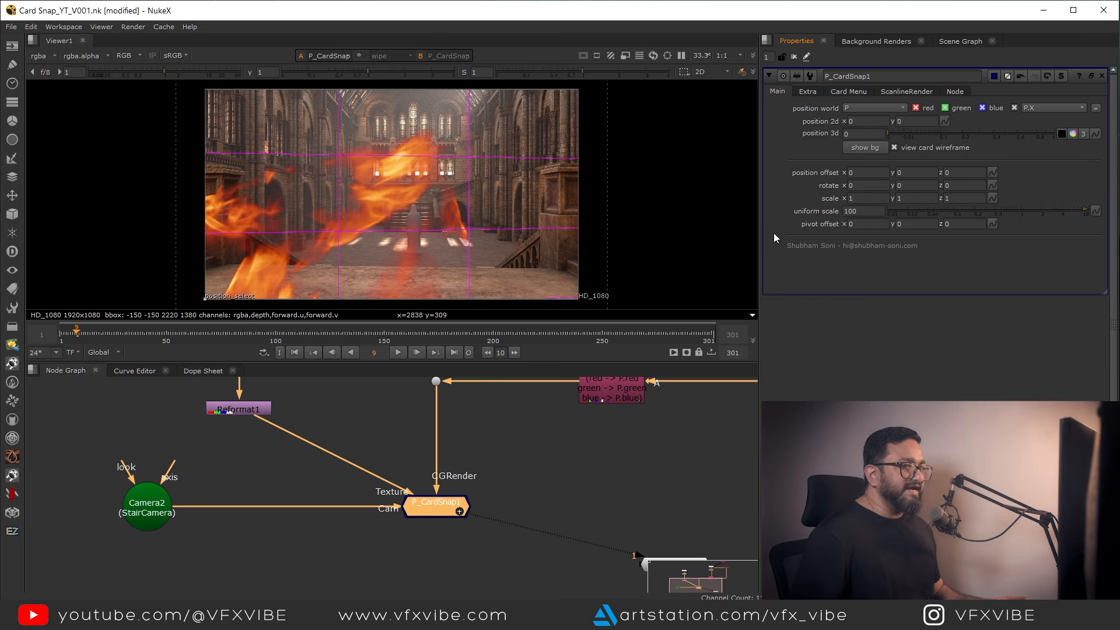
mouse_move(268, 254)
middle_down()
mouse_move(319, 227)
mouse_move(276, 254)
middle_up()
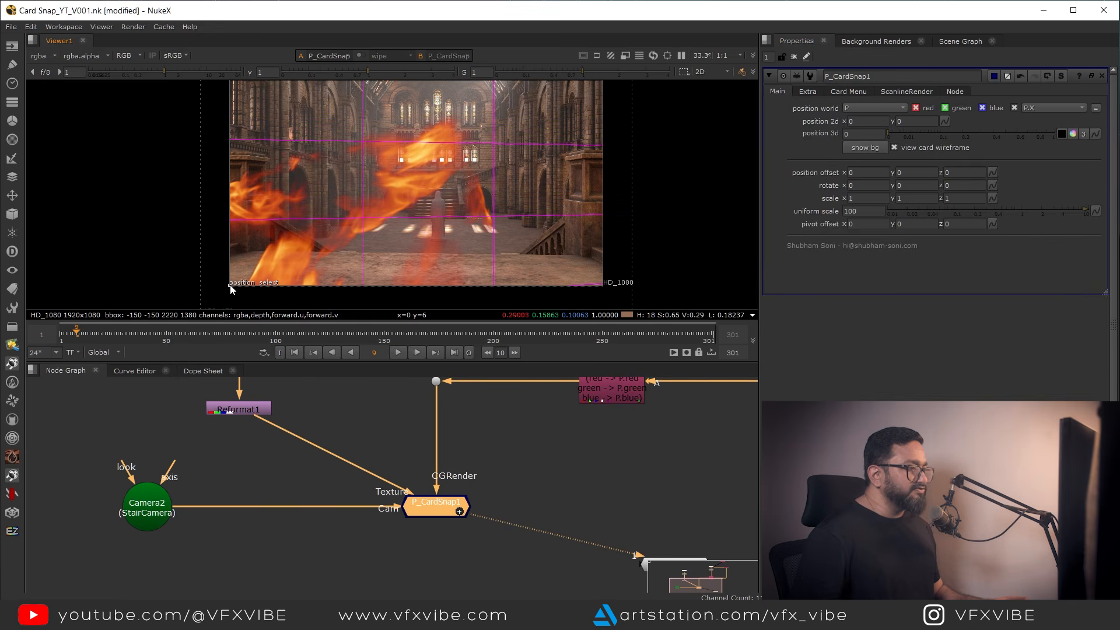
drag(231, 286, 396, 209)
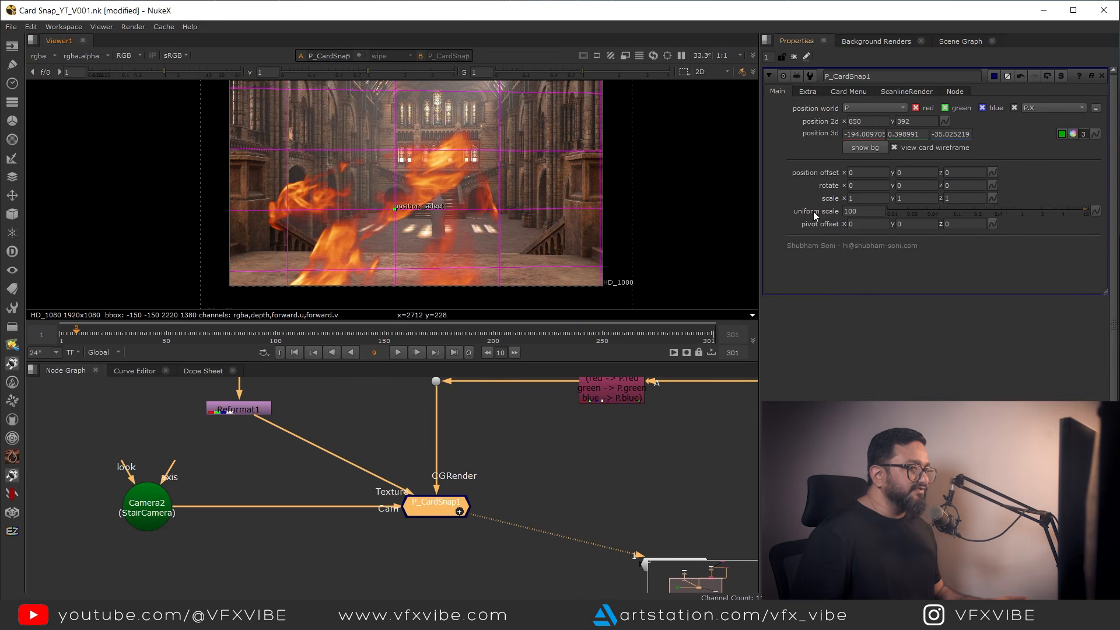
Set the fire card's uniform scale to 10 and snap it to different surfaces, ending in the arch at about x 868, y 471
drag(863, 212, 766, 219)
text(10)
key(Return)
scroll(409, 242, up, 4)
middle_drag(397, 226, 401, 254)
drag(385, 199, 566, 215)
drag(674, 230, 408, 158)
scroll(269, 198, down, 3)
scroll(229, 198, up, 2)
scroll(408, 159, up, 3)
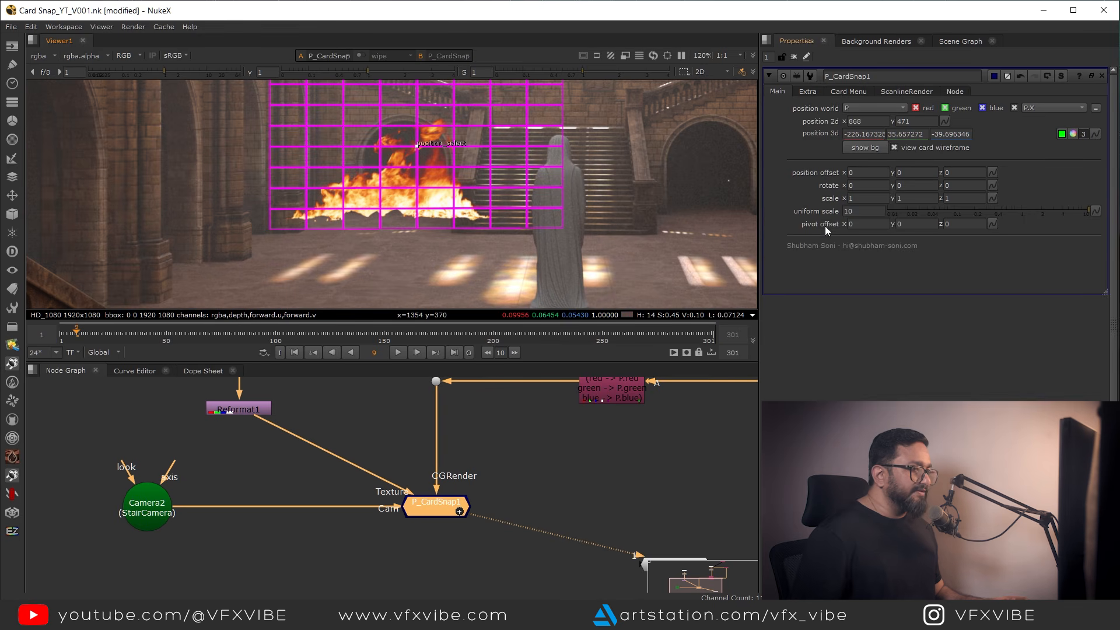
Set the card's y pivot offset to -5 and snap the fire's base to the floor at about x 869, y 393
key(Down)
key(Down)
key(Down)
key(Down)
key(Down)
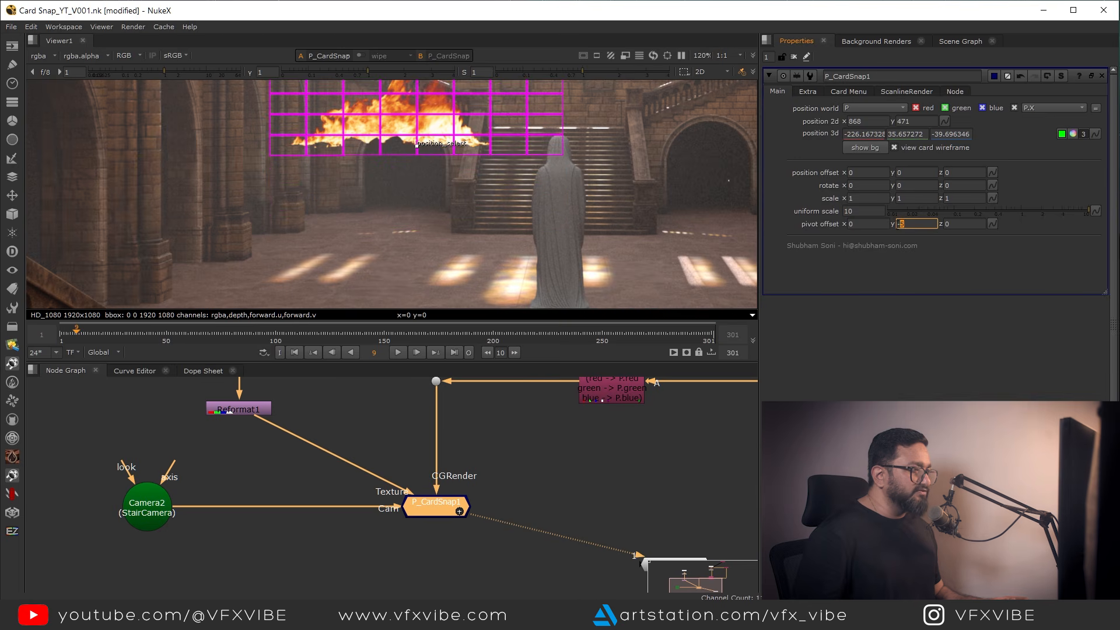
middle_drag(446, 167, 447, 215)
drag(417, 195, 420, 238)
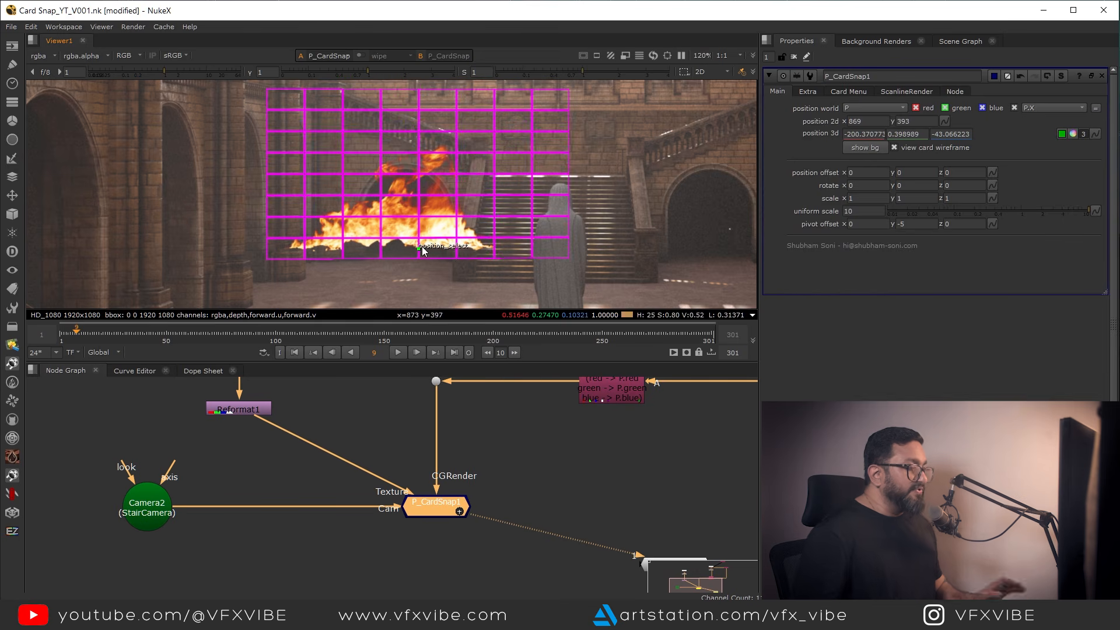
Add a second viewer for P_CardSnap1 and frame the fire card in its 3D view beside the 2D view
scroll(471, 251, down, 5)
scroll(484, 240, up, 2)
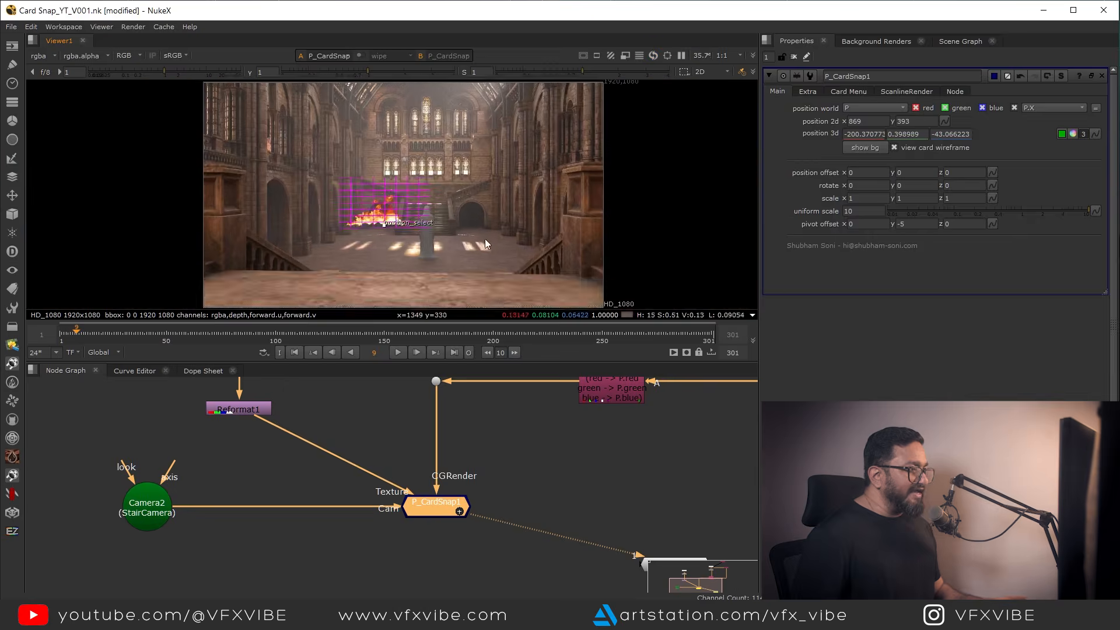
scroll(408, 213, up, 3)
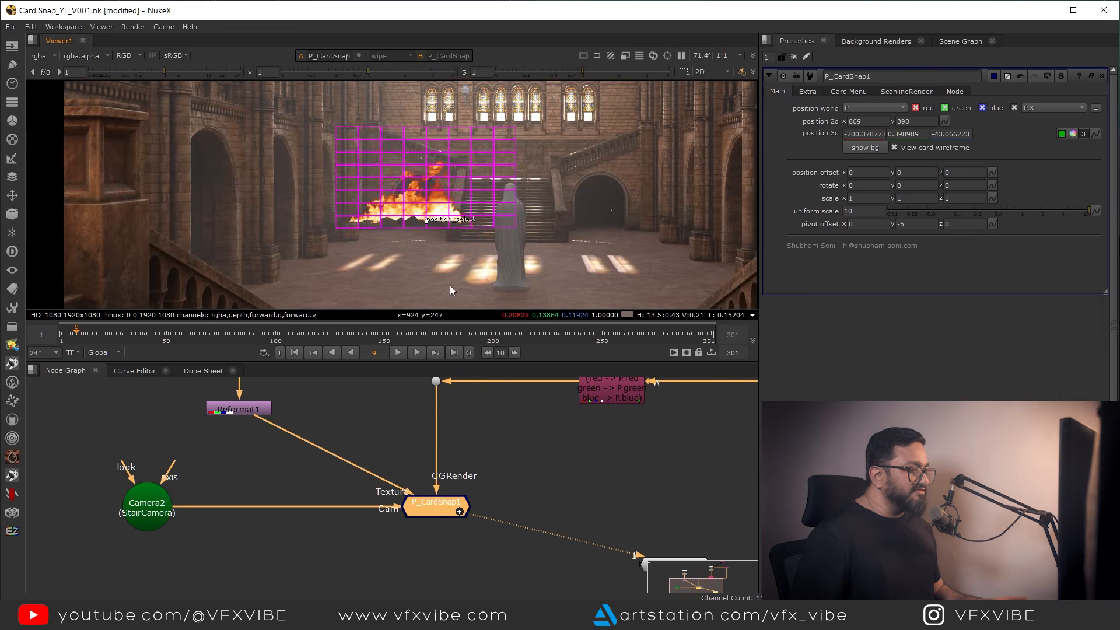
scroll(531, 255, down, 3)
click(538, 453)
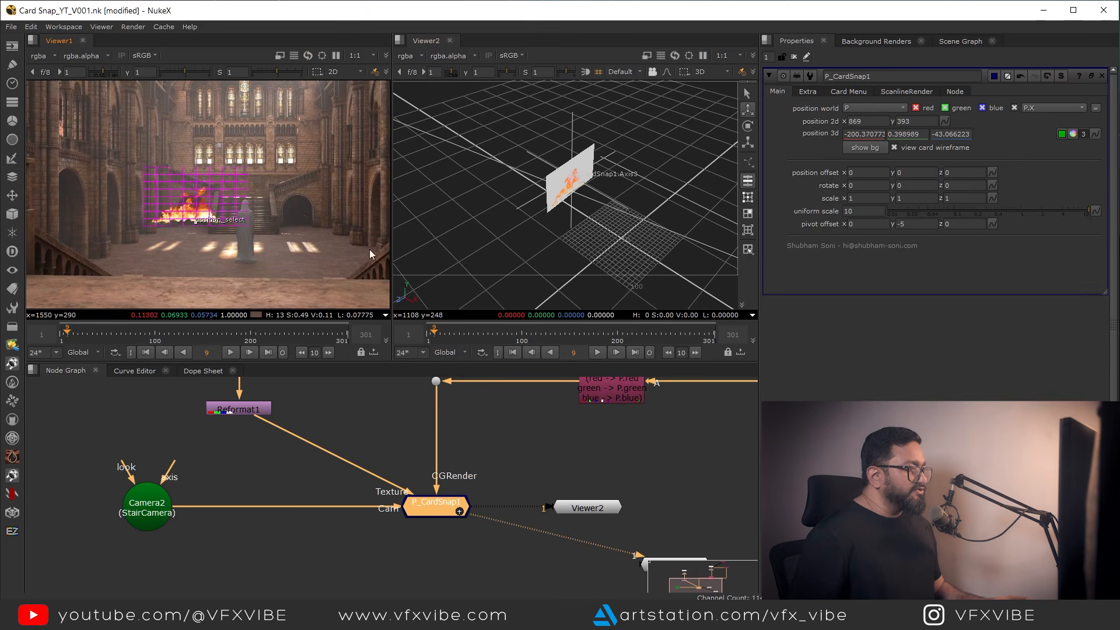
middle_drag(433, 263, 478, 247)
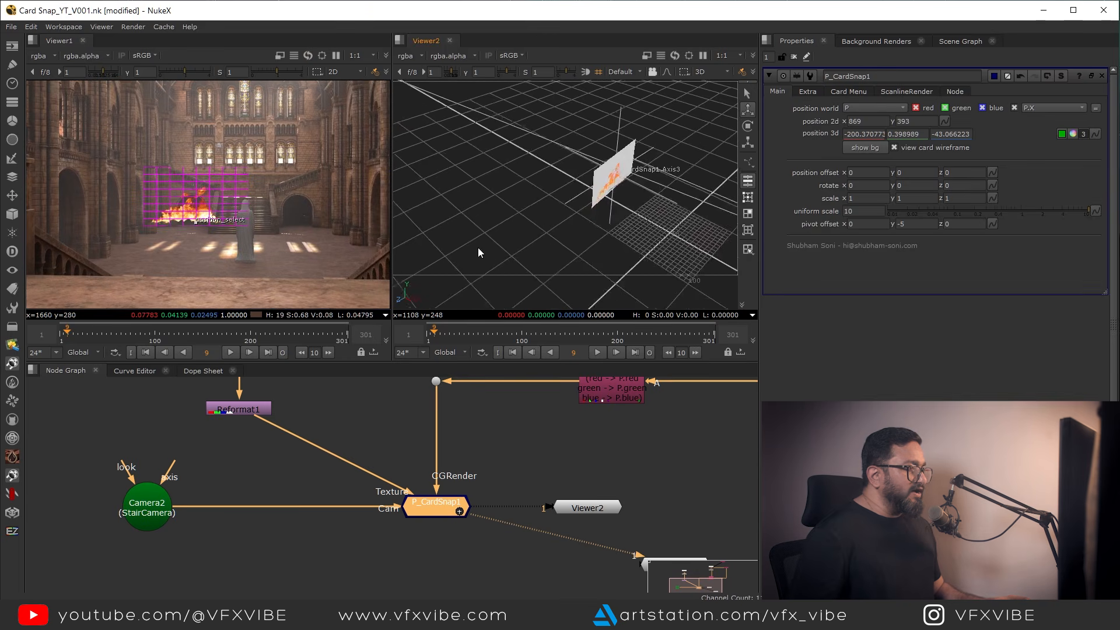
scroll(514, 237, down, 3)
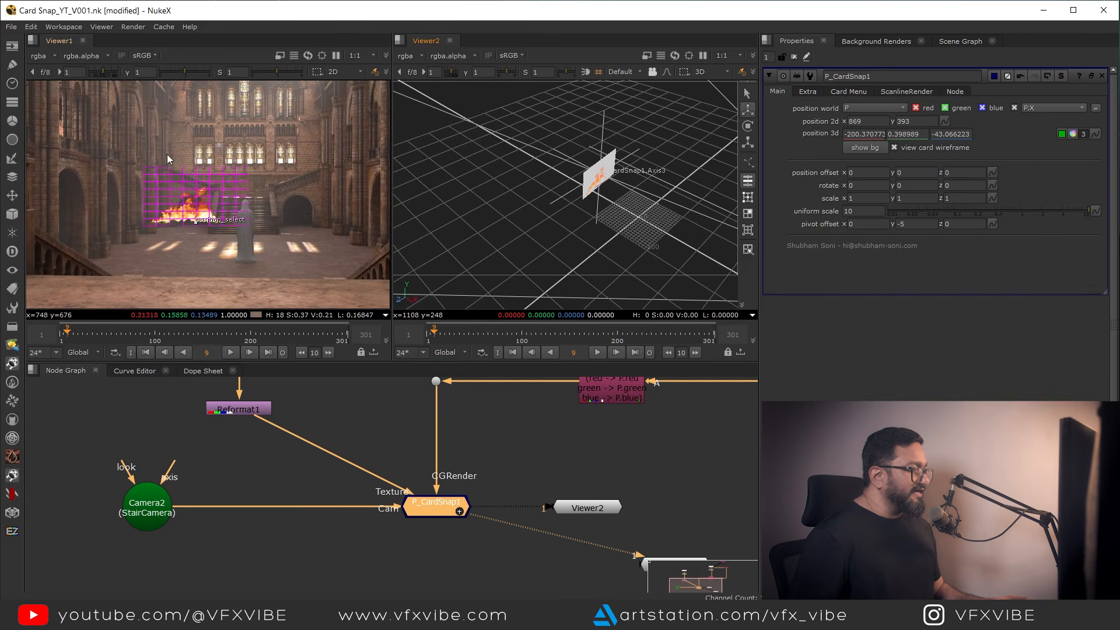
Try snapping the fire card to different floor spots while comparing both viewers, ending at about x 846, y 401
scroll(196, 225, up, 3)
drag(199, 220, 173, 291)
scroll(525, 216, down, 5)
drag(195, 238, 195, 238)
drag(169, 297, 188, 218)
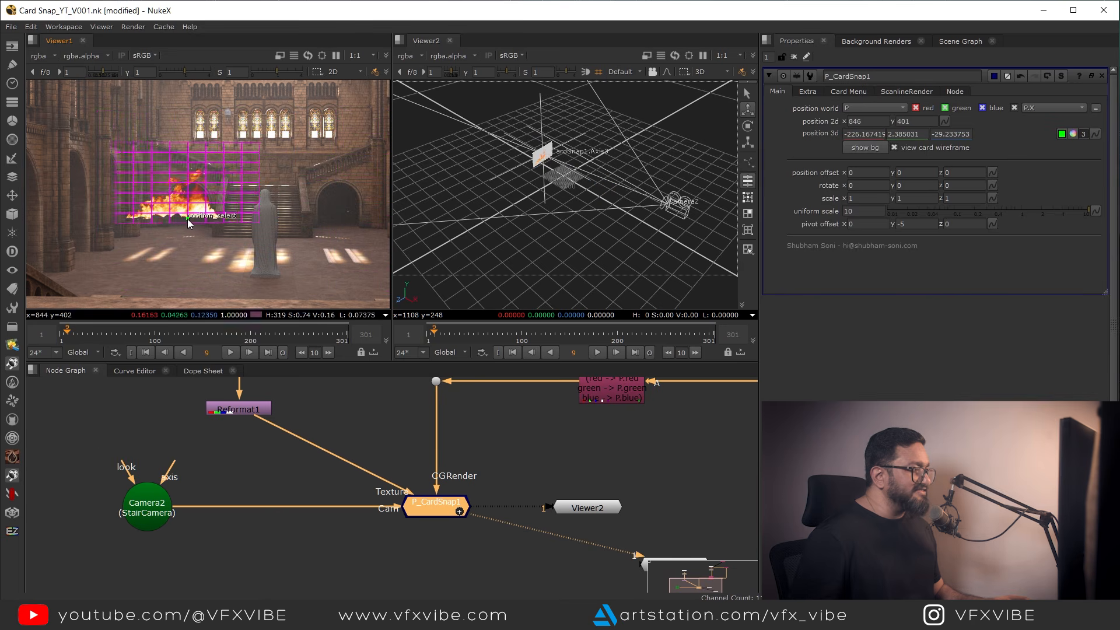
Fine-tune the fire's snap point at the base of the arch to about x 873, y 404
scroll(192, 222, up, 4)
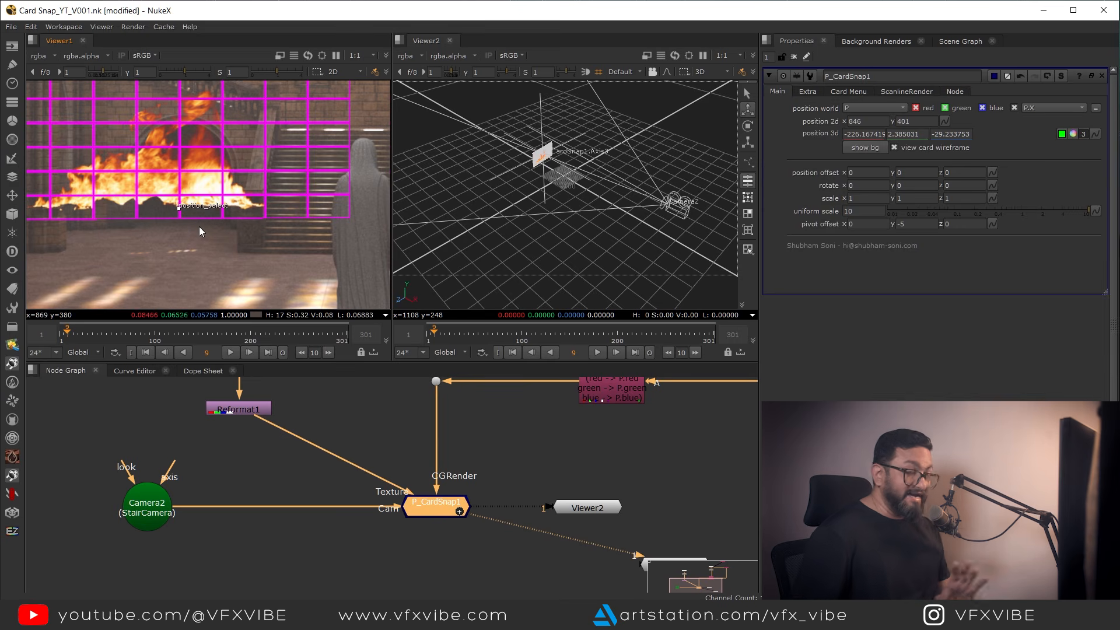
middle_drag(158, 224, 310, 226)
drag(332, 216, 341, 205)
scroll(250, 275, down, 5)
scroll(286, 270, up, 5)
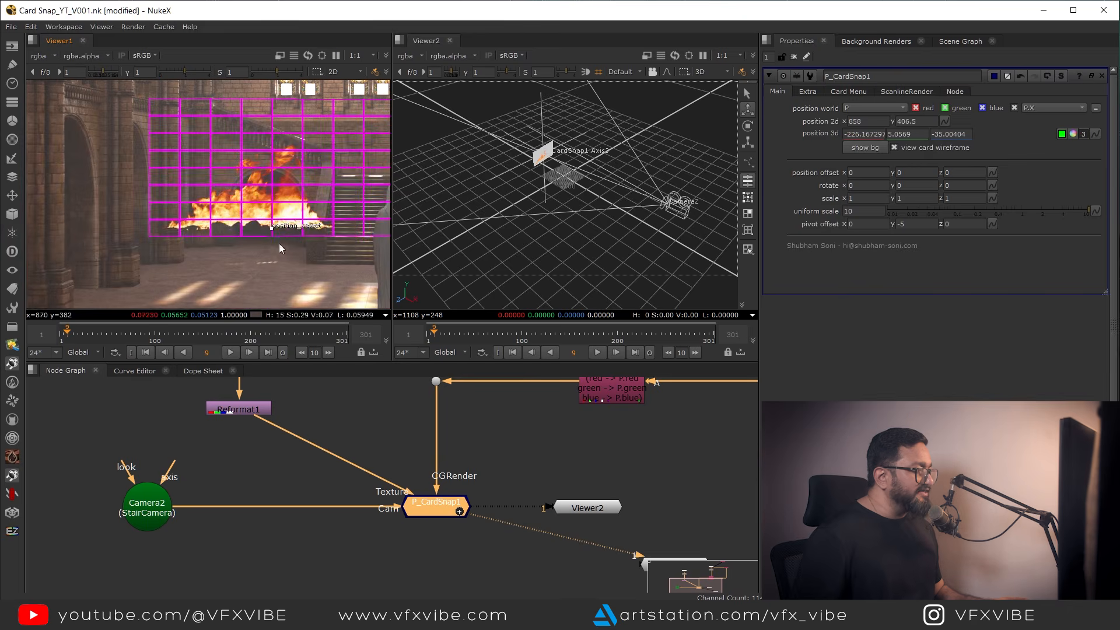
drag(271, 228, 282, 231)
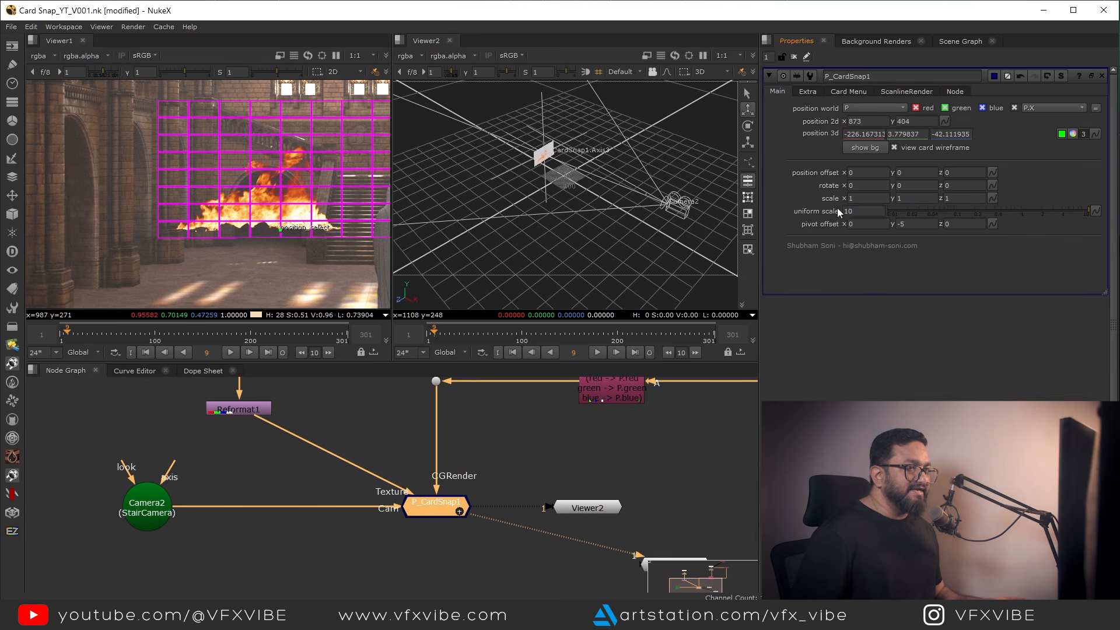
Set the fire card's uniform scale to 6 and hide the card wireframe and CG background in the viewer
scroll(849, 211, down, 4)
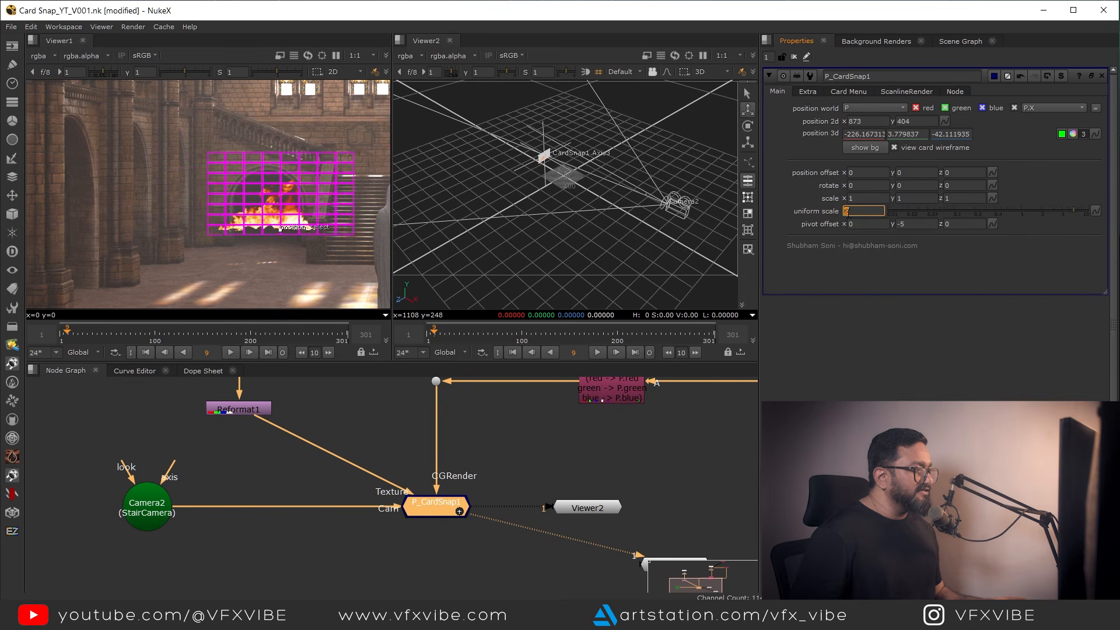
scroll(297, 251, up, 3)
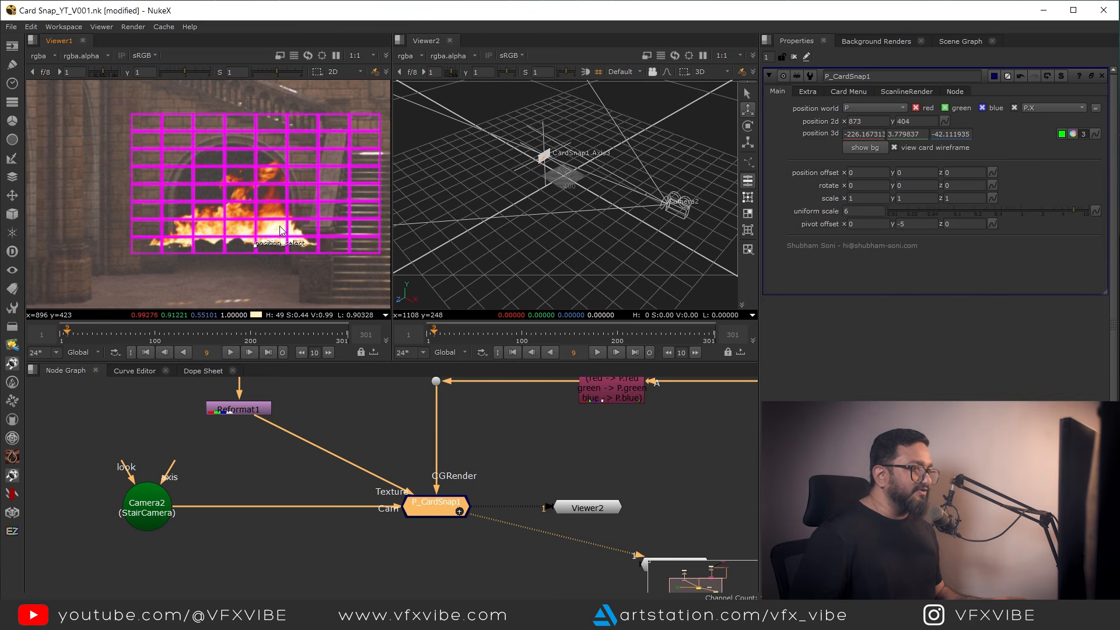
click(894, 147)
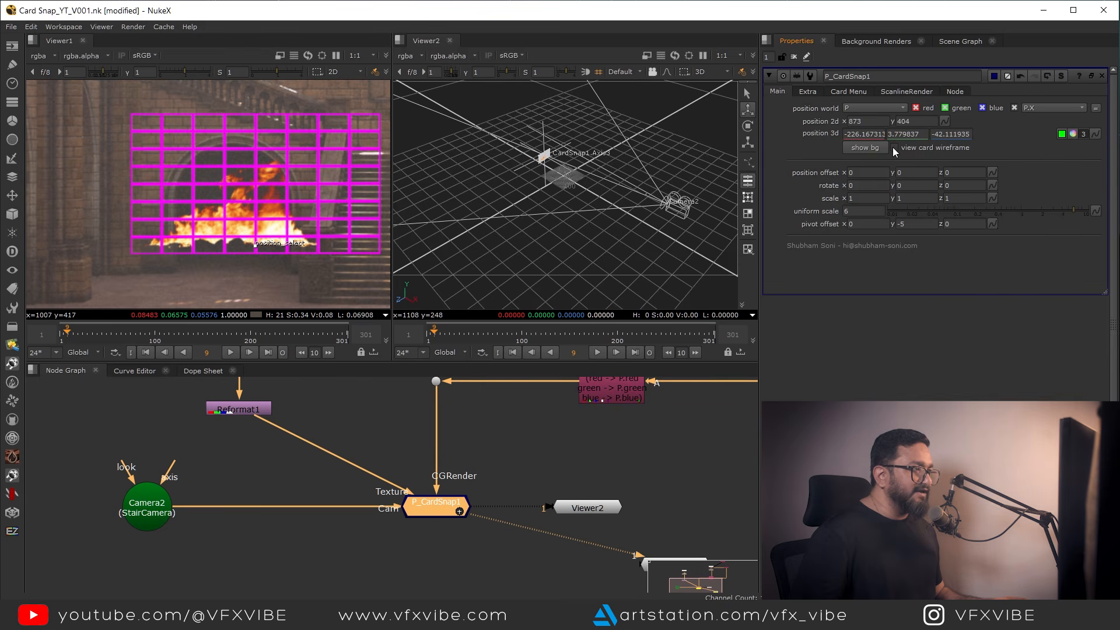
click(894, 147)
click(894, 147)
click(894, 148)
Rearrange the Viewer1 and Viewer2 nodes below P_CardSnap1 to make room in the node graph
click(395, 493)
scroll(396, 493, down, 5)
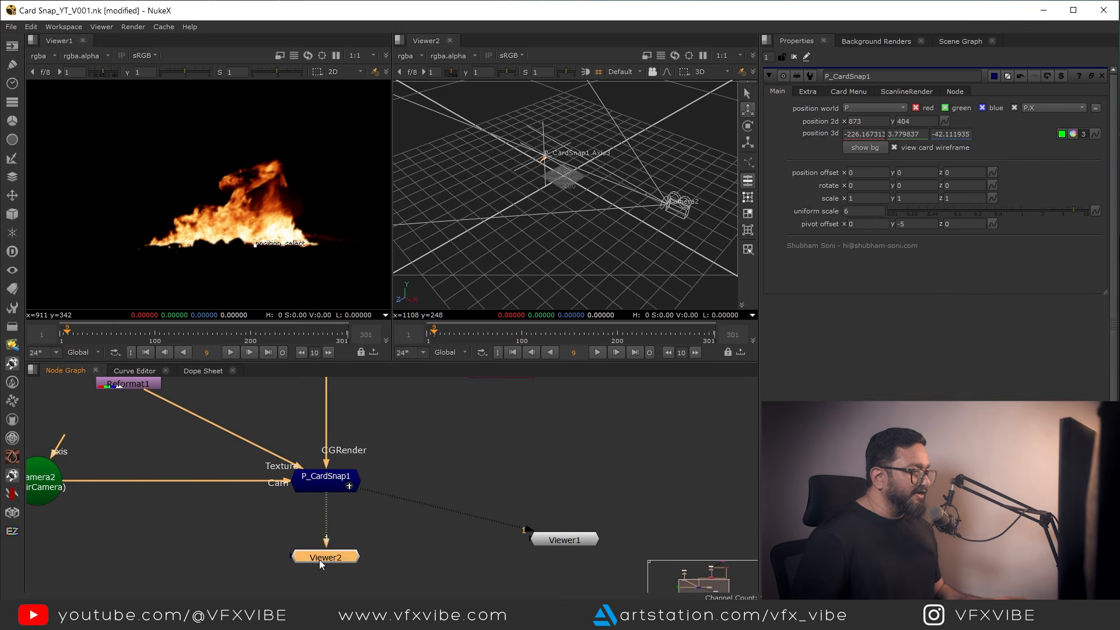
drag(524, 520, 484, 569)
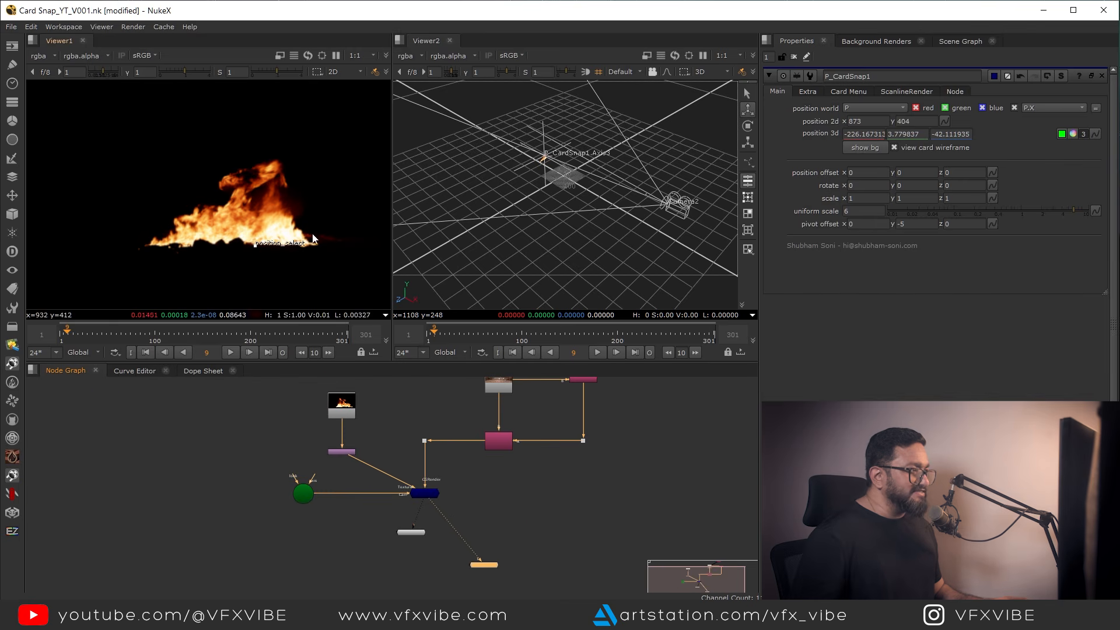
Add a Merge node below Copy2 and connect the P_CardSnap1 output to its A input through a dot
scroll(241, 235, down, 1)
click(505, 500)
key(m)
drag(504, 493, 509, 496)
drag(504, 439, 505, 441)
drag(497, 502, 497, 513)
drag(429, 492, 429, 492)
drag(495, 515, 425, 524)
drag(466, 544, 498, 524)
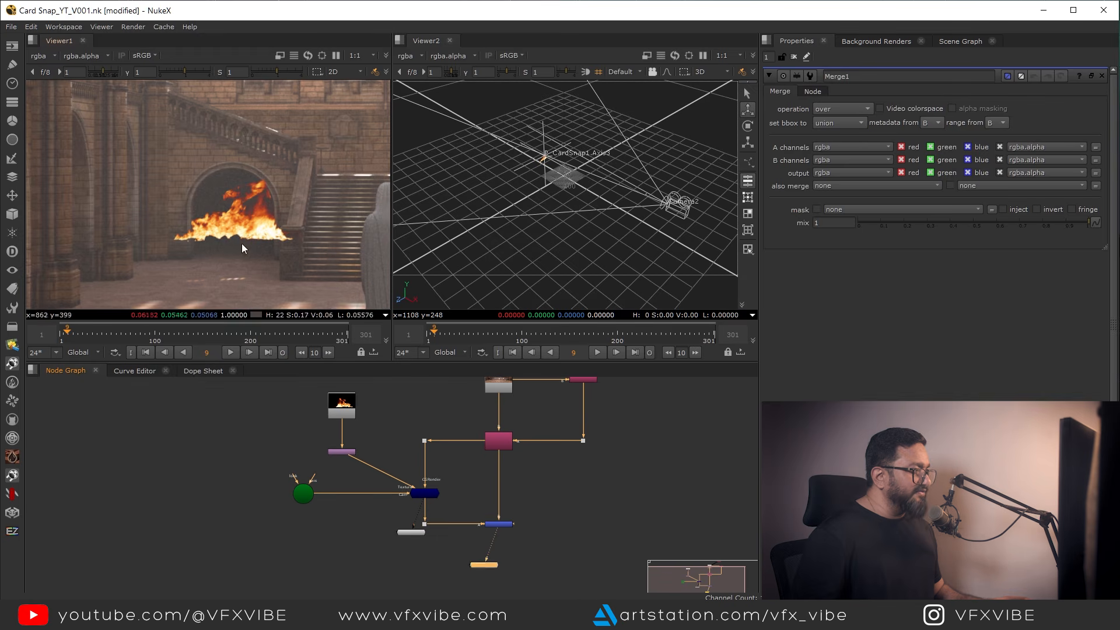
Set the Merge1 operation to plus and inspect the fire composited in the arch
click(490, 525)
click(853, 109)
click(846, 215)
scroll(267, 259, up, 3)
middle_drag(174, 289, 214, 244)
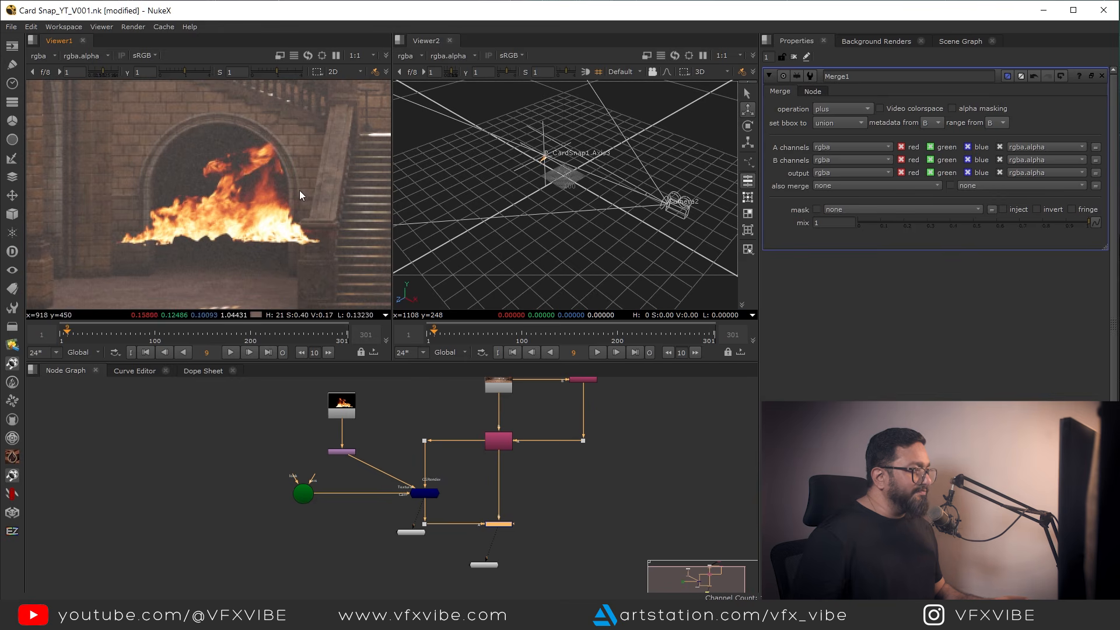
Insert a dot below Read1, connect a Cryptomatte node to it and display its output in the viewer
mouse_move(476, 447)
middle_down()
mouse_move(429, 503)
mouse_move(446, 478)
mouse_move(451, 487)
mouse_move(479, 469)
middle_up()
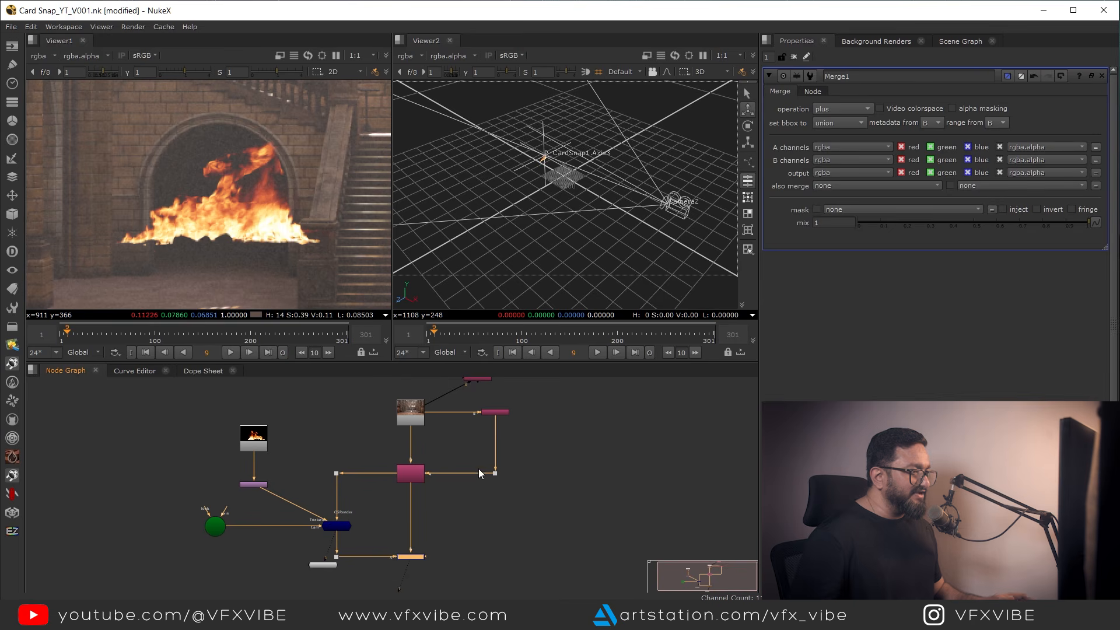
scroll(400, 454, up, 3)
ctrl+click(418, 433)
click(506, 519)
drag(505, 509, 519, 554)
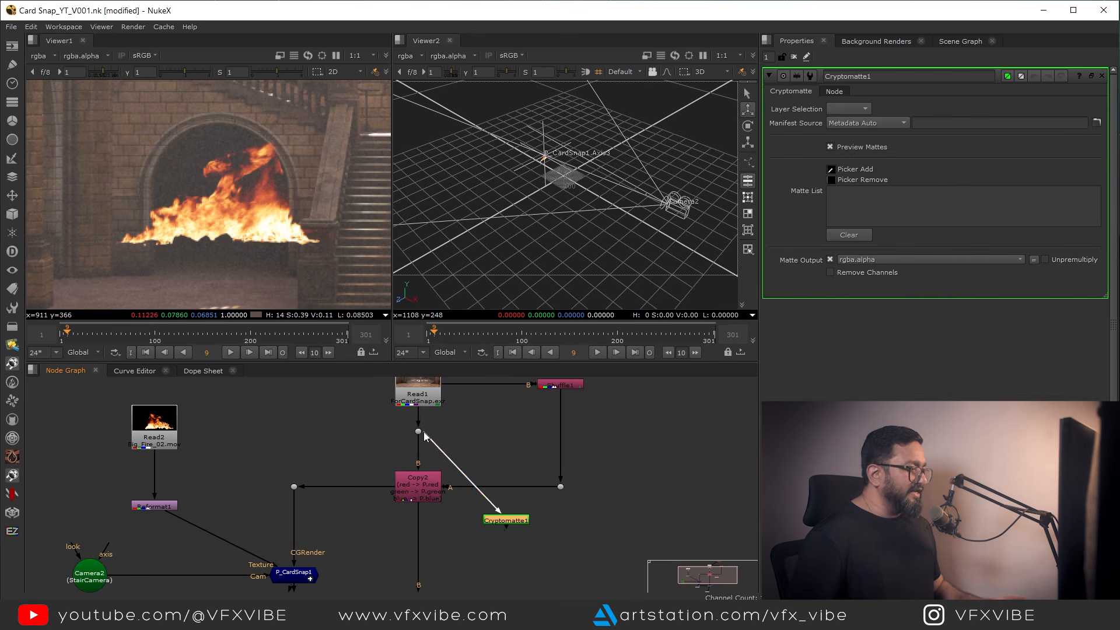
key(1)
Set the Cryptomatte layer to crypto_material and pick the arch wall, stair railing, staircase wall and columns as mattes
scroll(193, 216, up, 5)
click(858, 109)
click(863, 122)
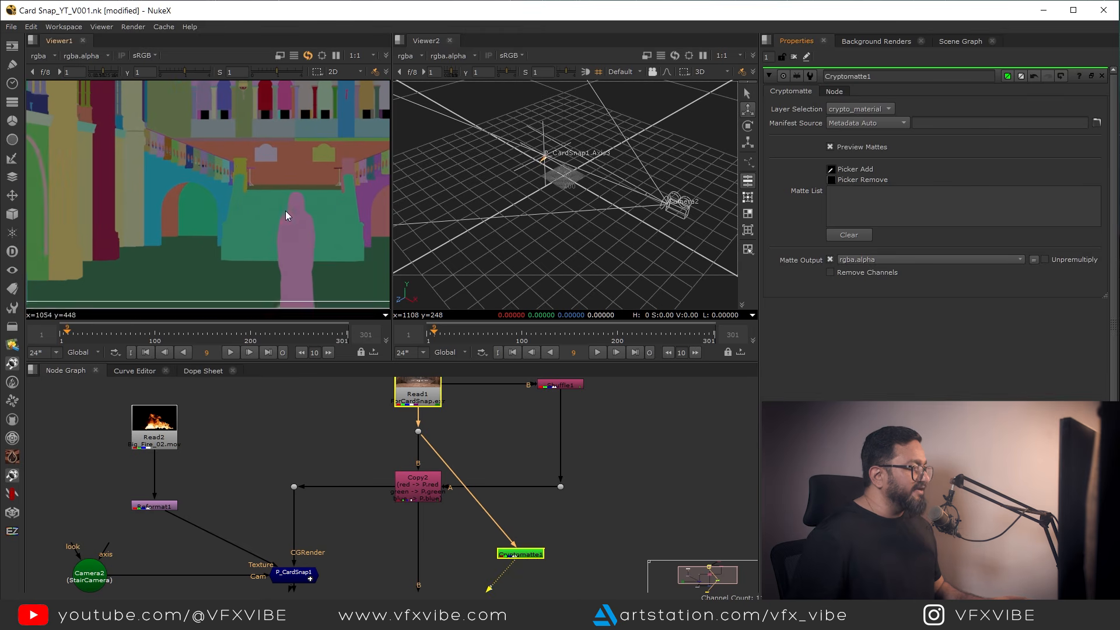
middle_drag(191, 234, 217, 227)
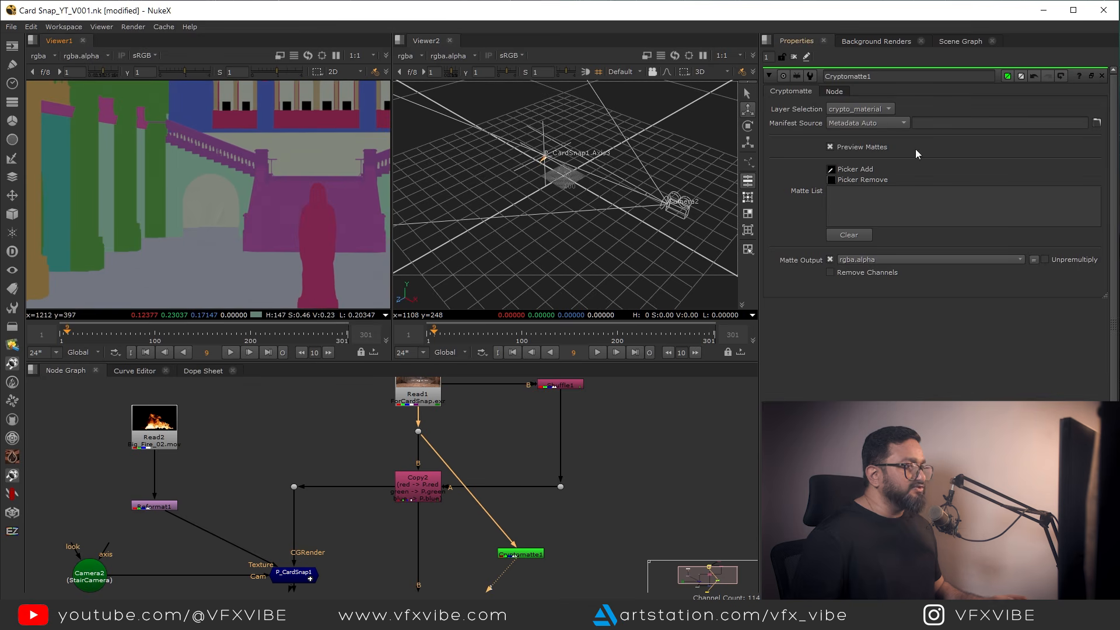
ctrl+click(181, 167)
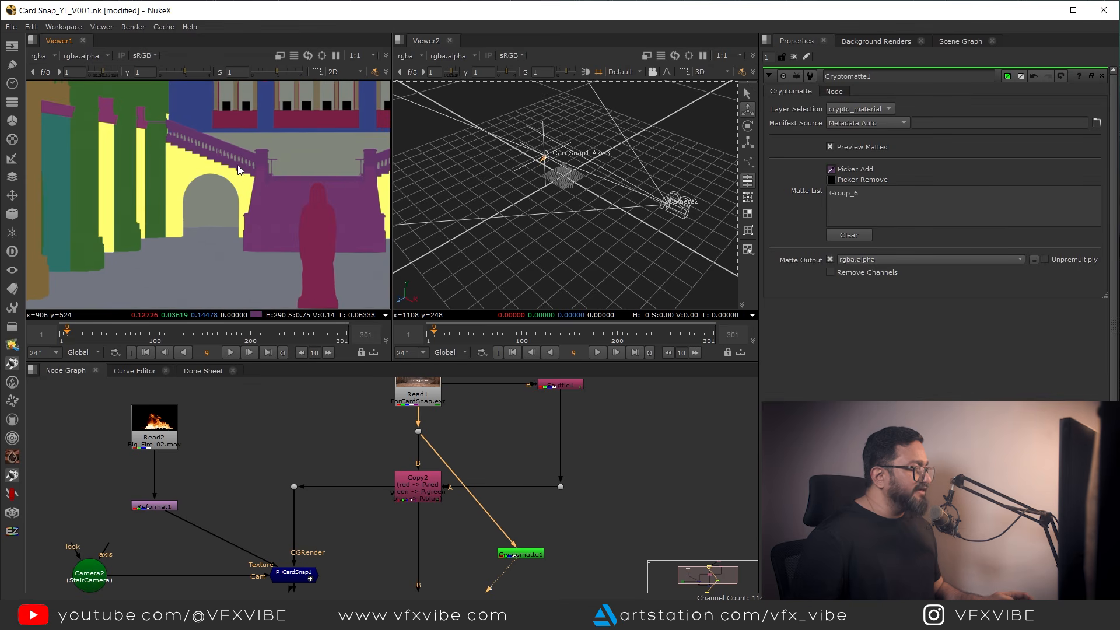
ctrl+click(243, 154)
ctrl+click(263, 193)
scroll(180, 226, down, 1)
middle_drag(181, 226, 221, 217)
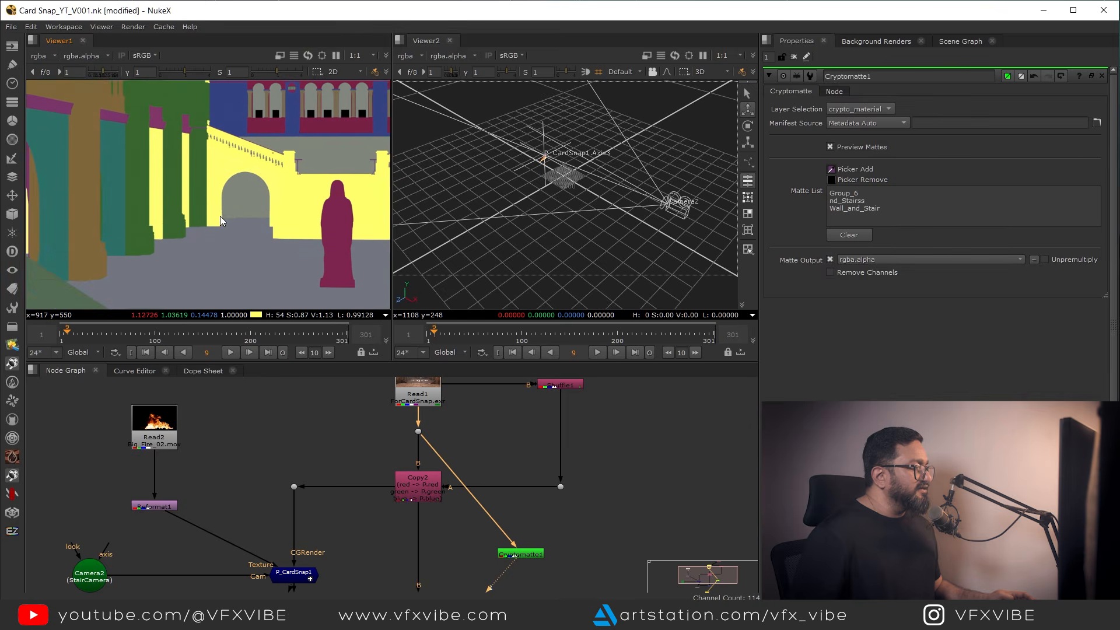
ctrl+click(200, 175)
scroll(453, 513, up, 1)
Move Cryptomatte1 down beside the P_CardSnap1 branch, above the connection to Merge1
middle_drag(464, 513, 492, 437)
drag(571, 407, 378, 393)
middle_drag(387, 433, 415, 422)
scroll(392, 445, up, 2)
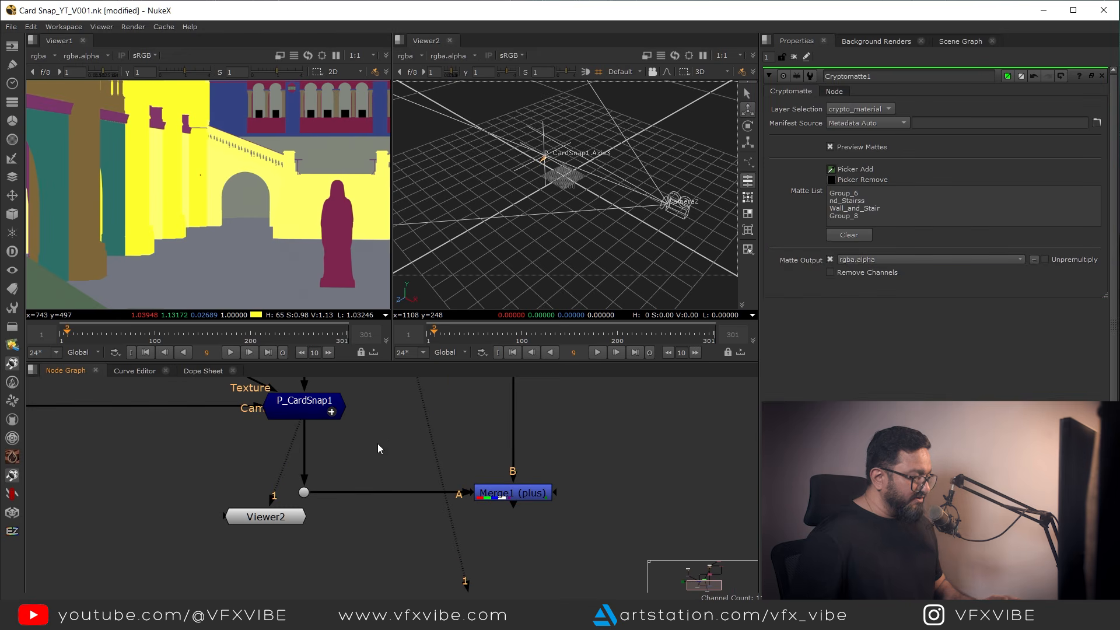
Add a Merge node between P_CardSnap1 and Merge1, feed Cryptomatte1 into its A input and set its operation to stencil
key(m)
drag(386, 460, 399, 495)
scroll(373, 461, down, 3)
middle_drag(373, 461, 387, 506)
drag(404, 486, 404, 433)
click(843, 109)
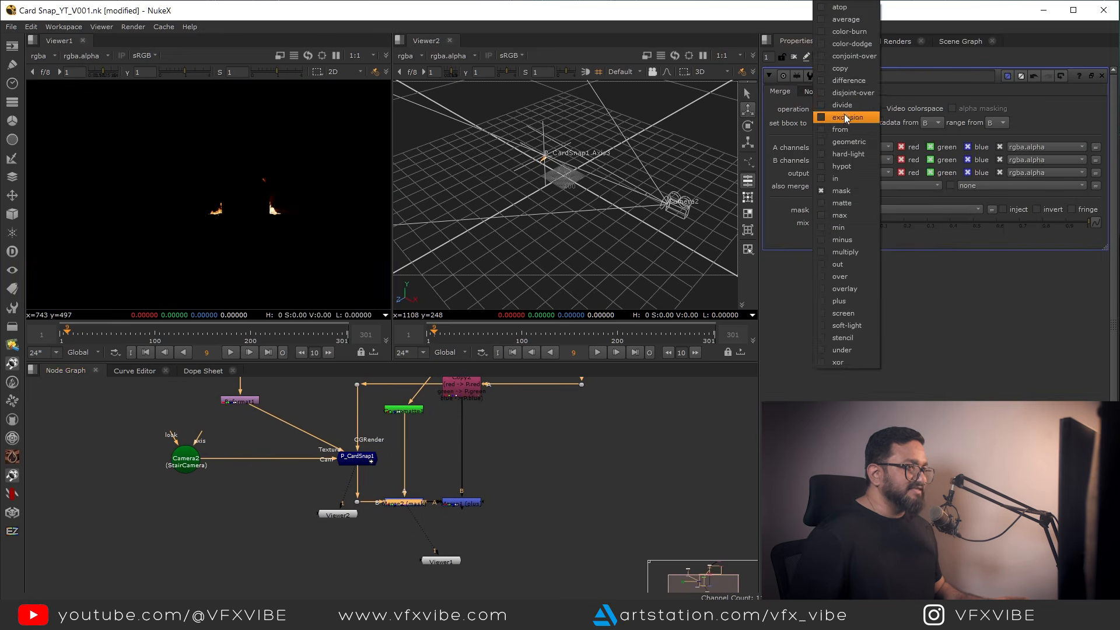
click(843, 338)
Display the Merge1 output and inspect the fire masked inside the arch
scroll(397, 506, up, 3)
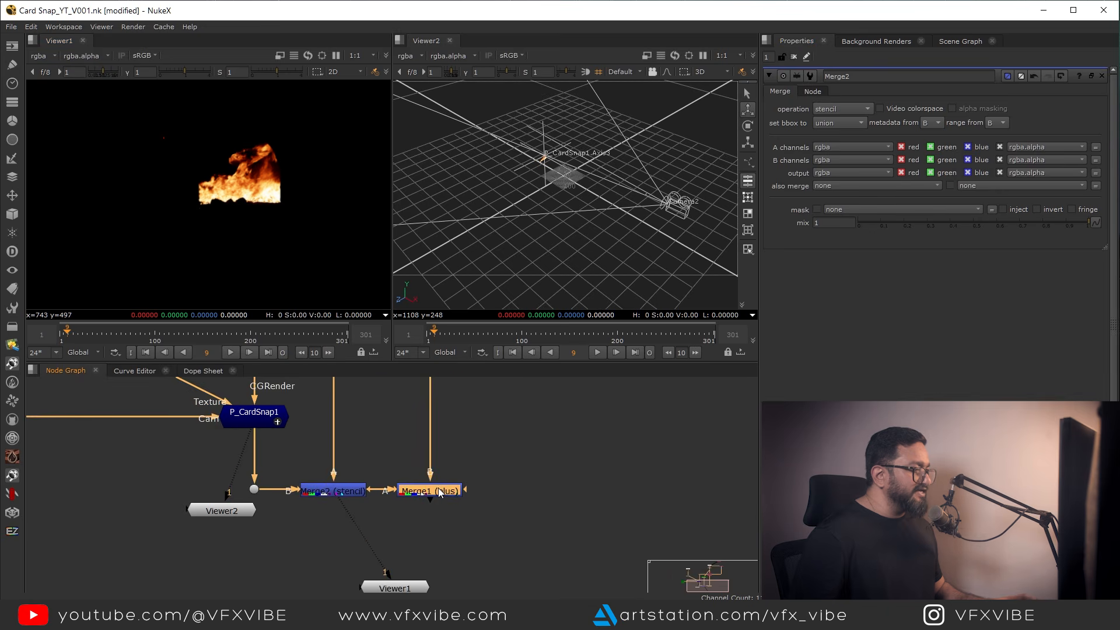
key(1)
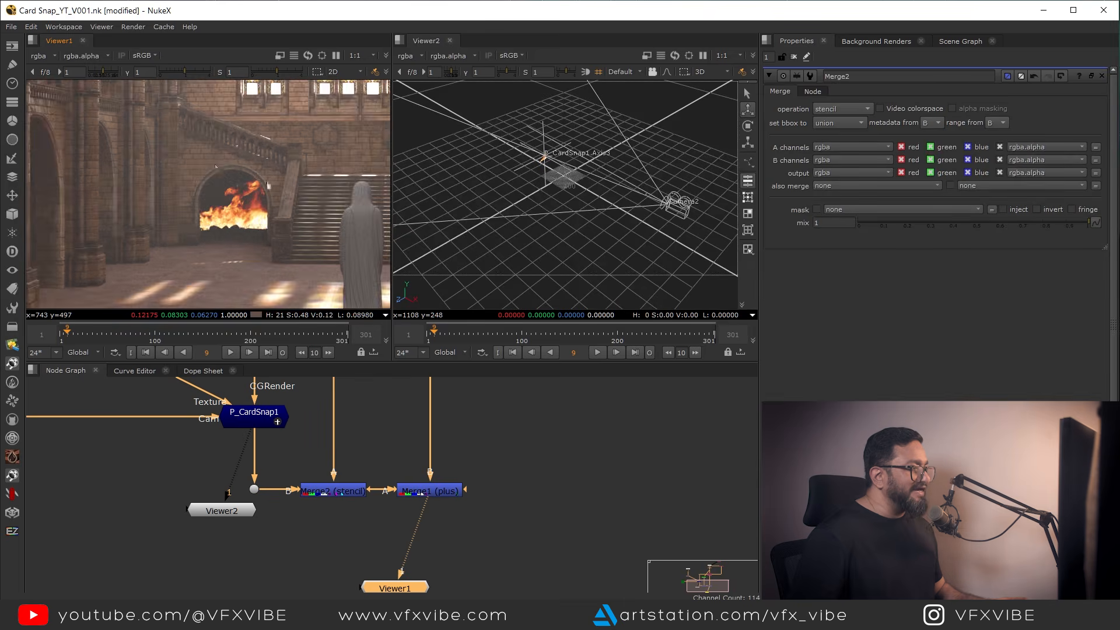
scroll(335, 469, down, 5)
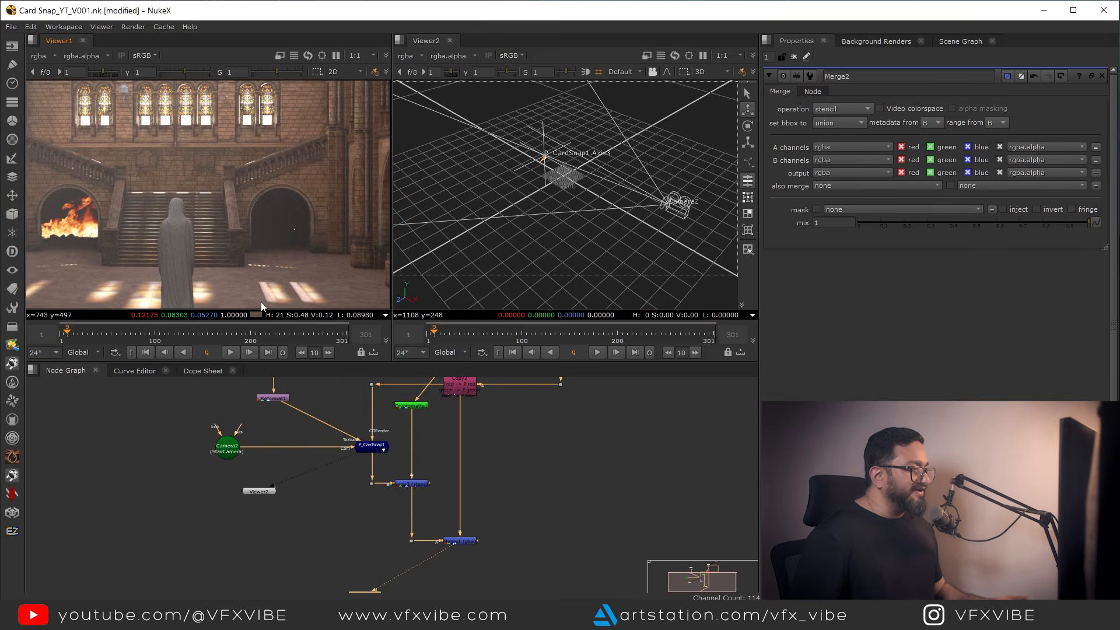
scroll(397, 493, down, 4)
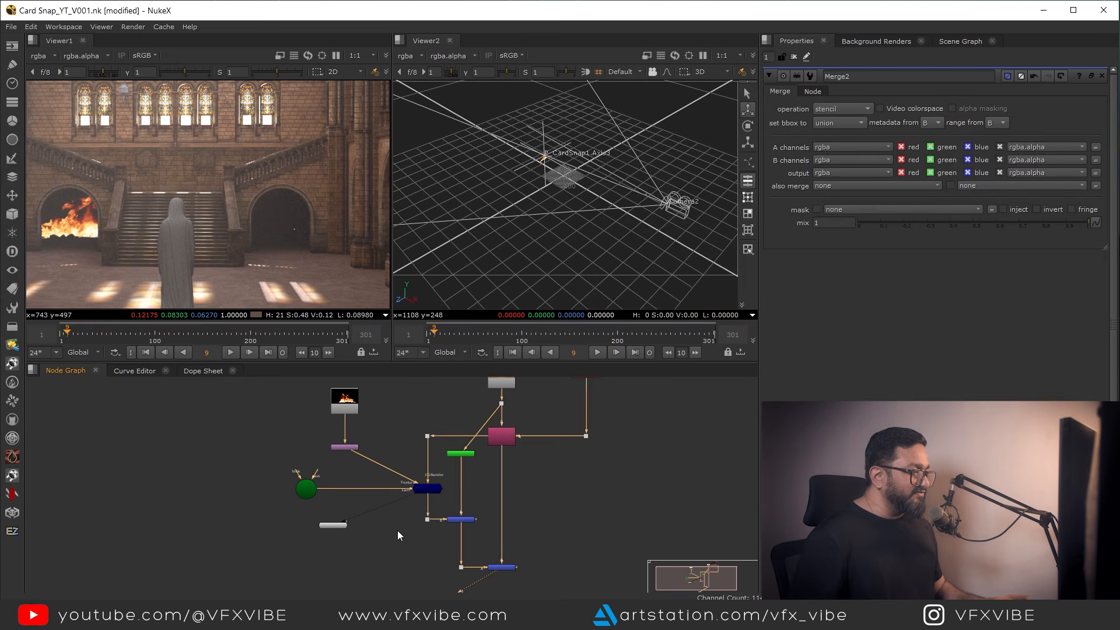
Create a second P_CardSnap node and connect Texture to Reformat1, Cam to Camera2 and CGRender to the Copy2 branch
key(Tab)
text(ca)
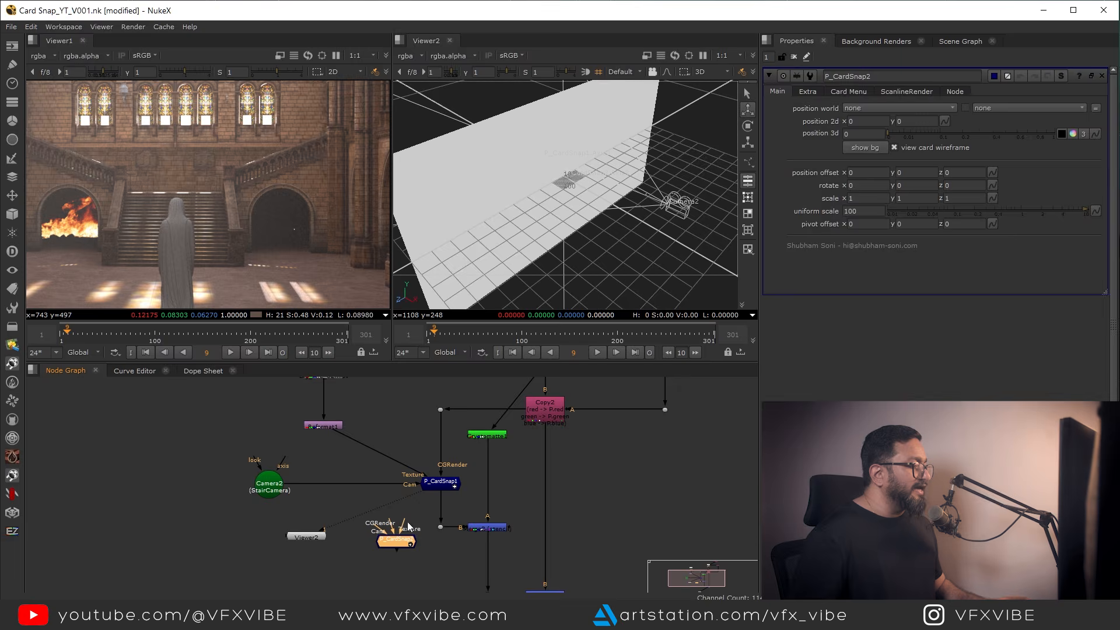
drag(387, 526, 325, 430)
drag(393, 544, 282, 495)
drag(363, 538, 439, 492)
middle_drag(440, 491, 410, 421)
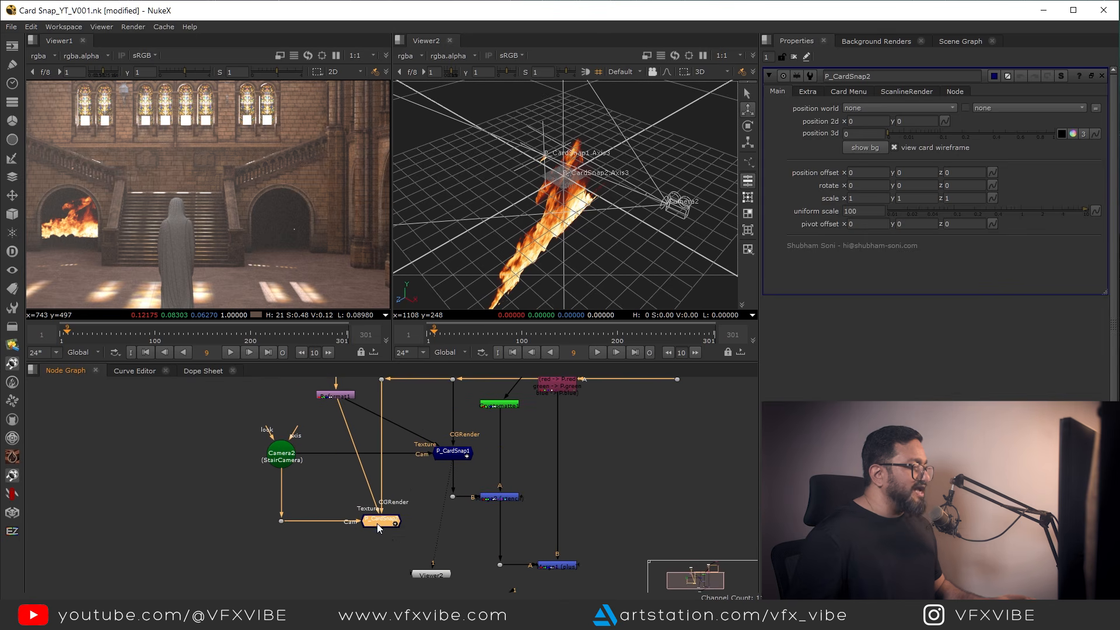
Display P_CardSnap2 in the viewer, set its position world to P and show the background
scroll(246, 225, down, 6)
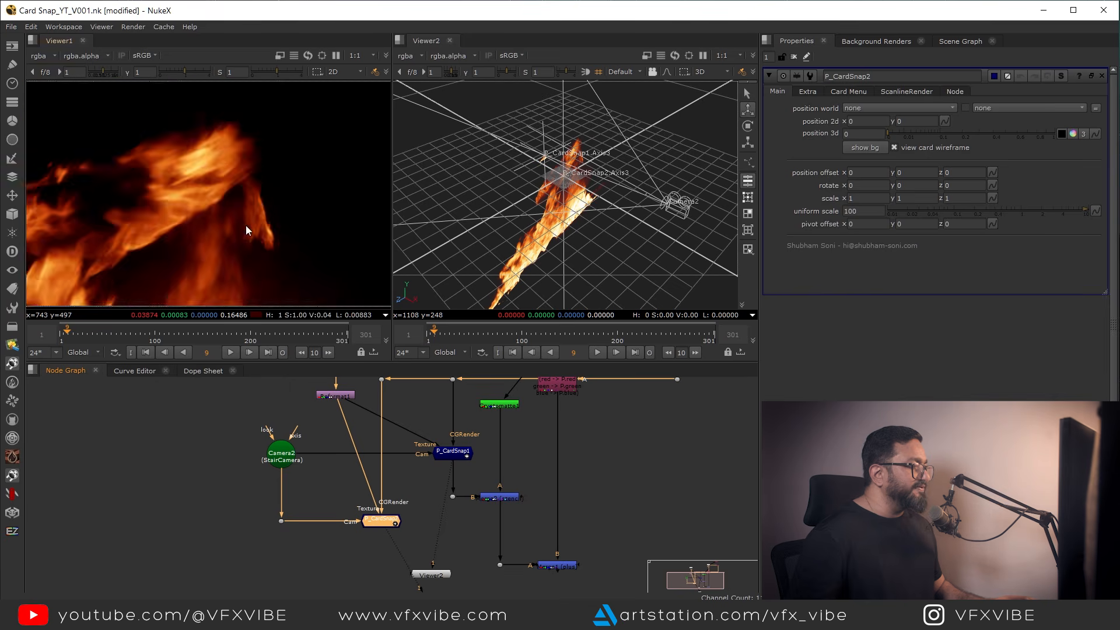
click(870, 108)
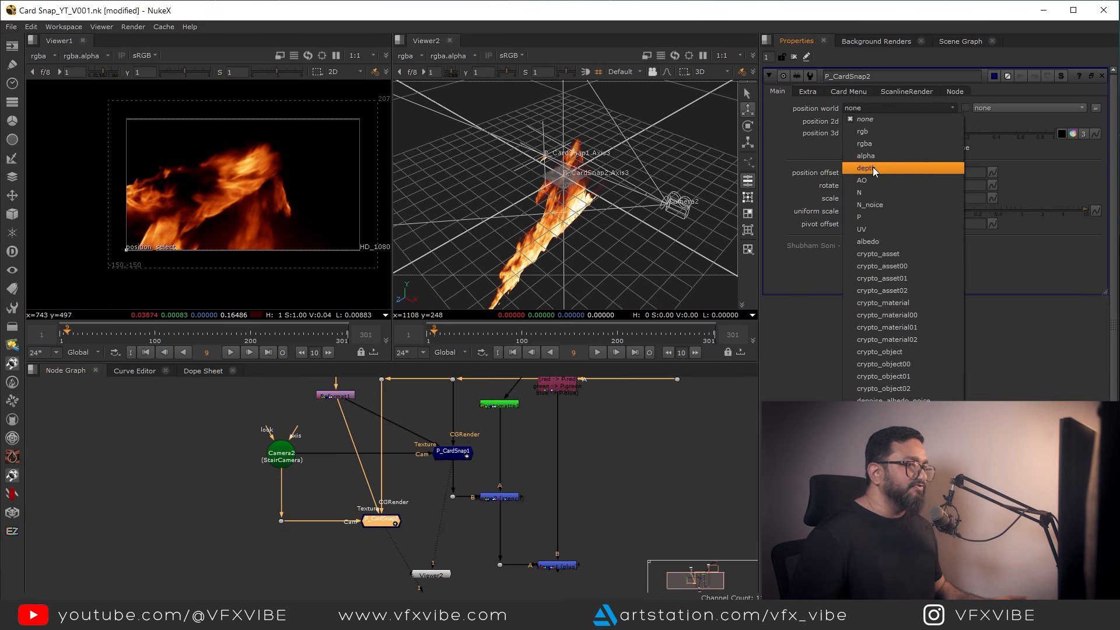
click(863, 217)
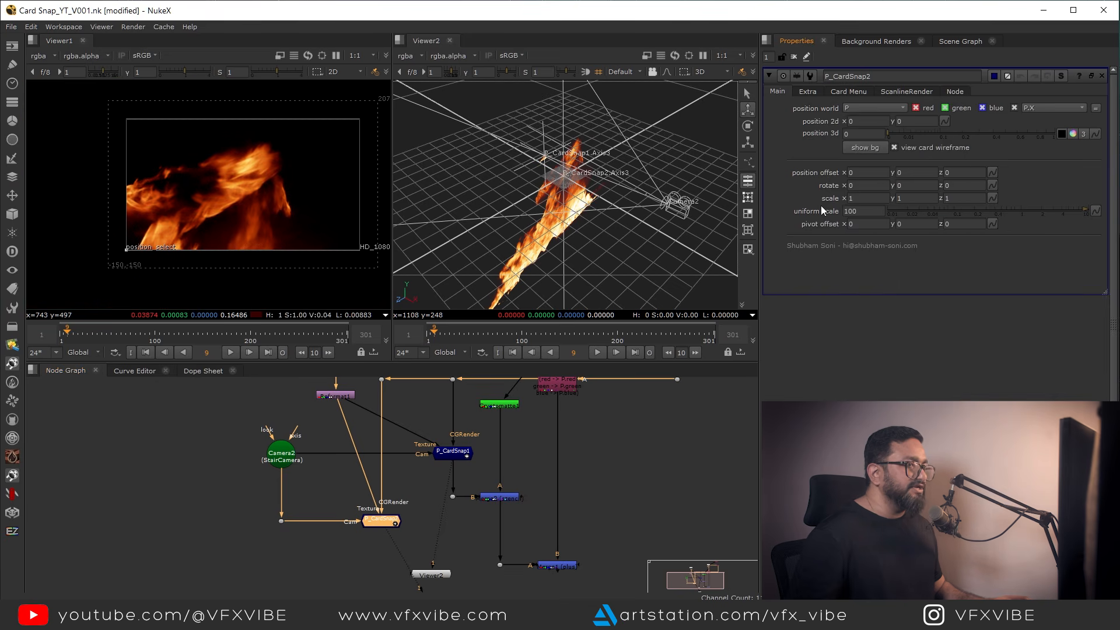
click(866, 148)
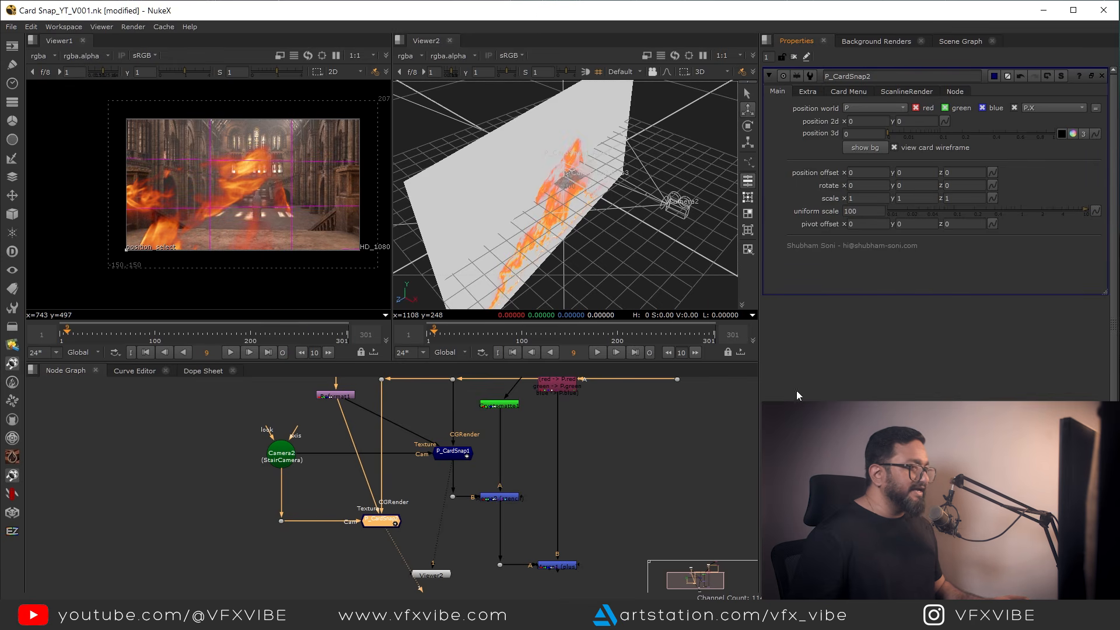
Set P_CardSnap2's uniform scale to 8 and snap the card onto the arch beyond the staircase, at about 1288, 432
click(862, 211)
text(3)
key(Return)
scroll(221, 235, up, 3)
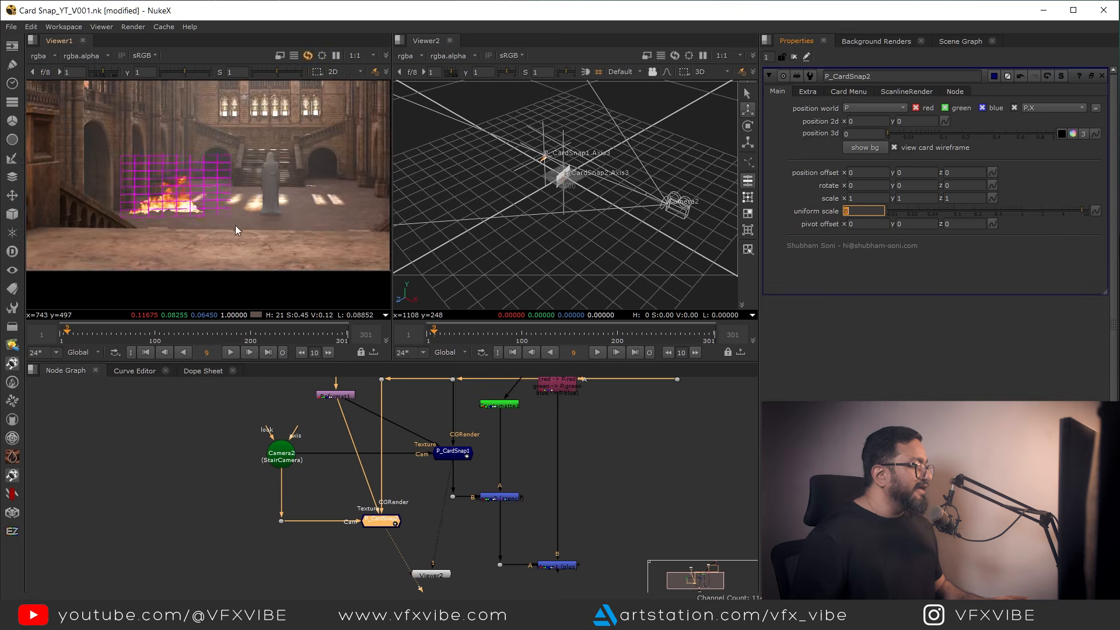
middle_drag(102, 280, 154, 250)
drag(64, 239, 374, 143)
middle_drag(358, 187, 254, 229)
scroll(275, 204, up, 3)
scroll(273, 186, up, 2)
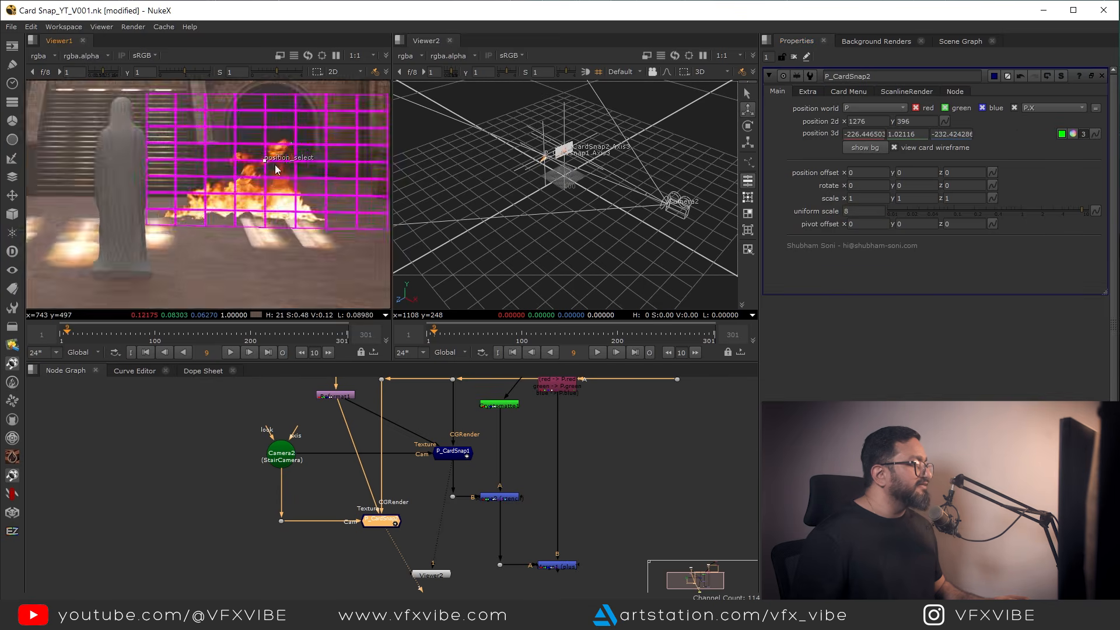
drag(268, 162, 274, 136)
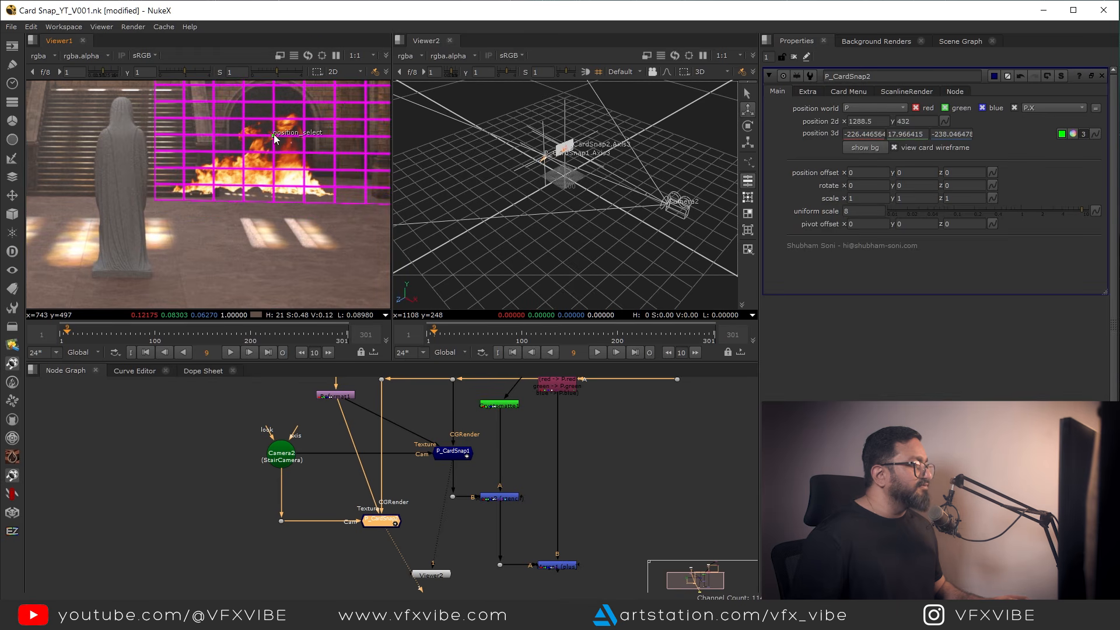
Set P_CardSnap2's pivot offset y to -5 and move its snap point to the arch's base, at about 1310, 403
click(901, 225)
text(-4)
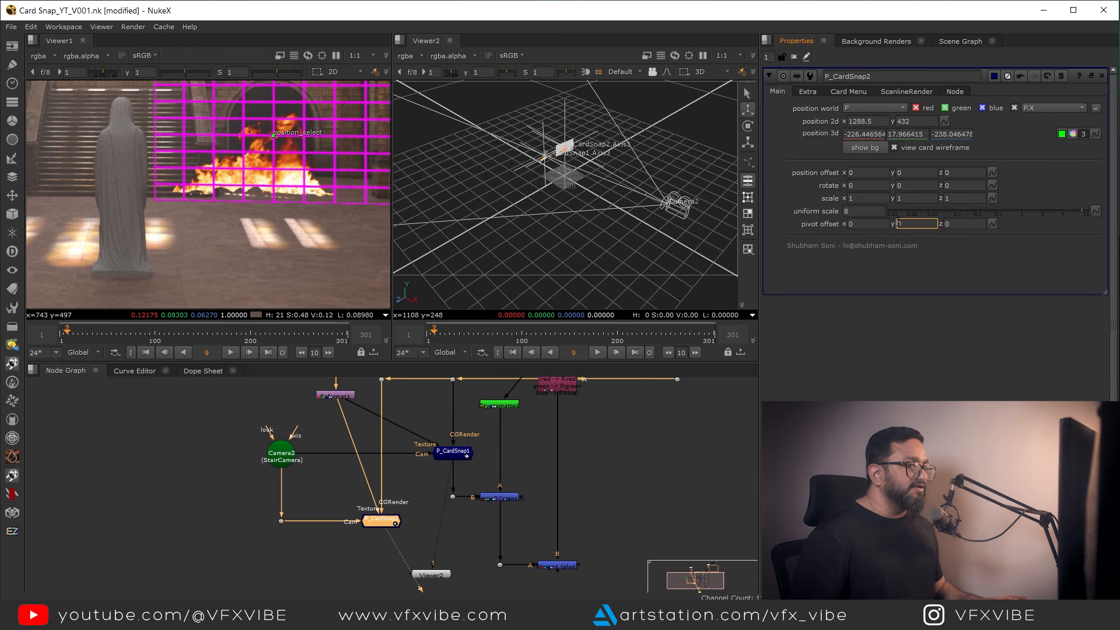
key(Return)
key(Down)
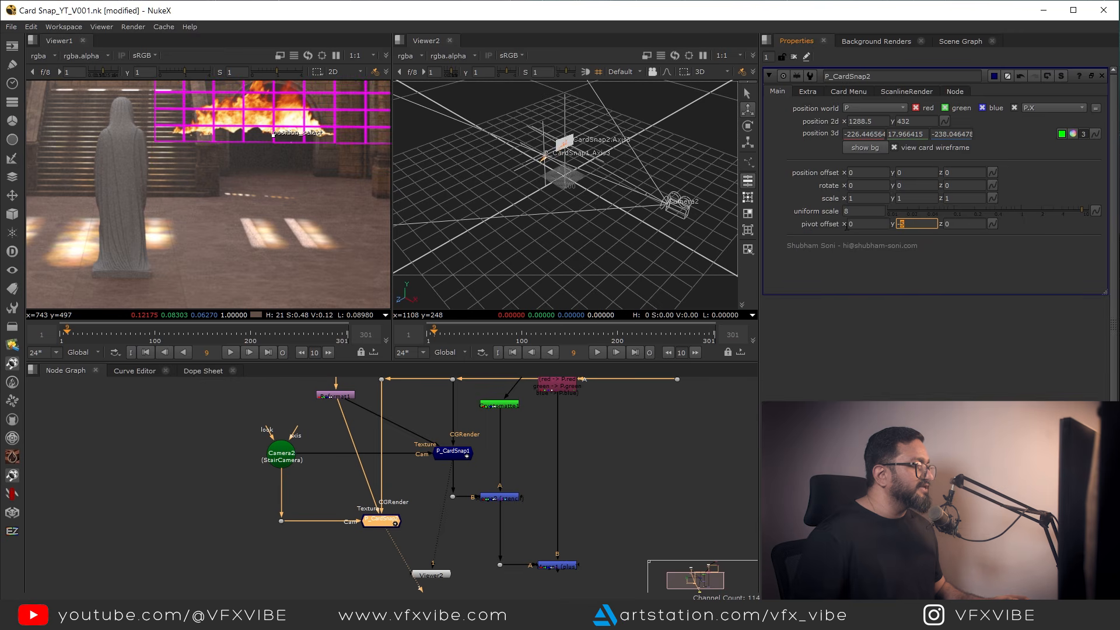
middle_drag(350, 190, 340, 248)
drag(270, 194, 278, 220)
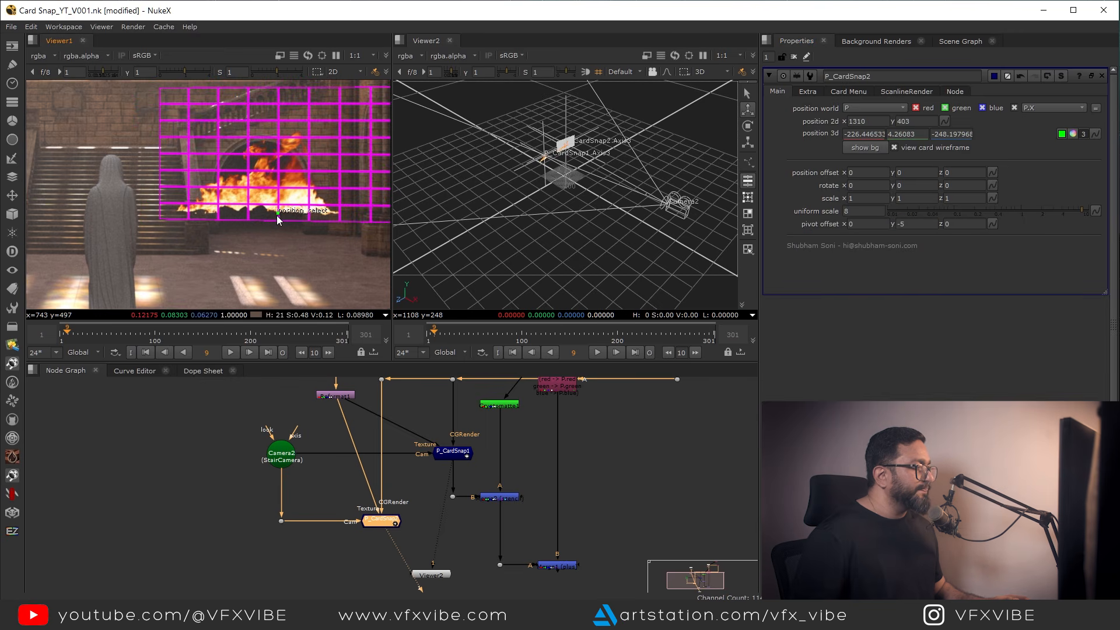
Add a Merge node below P_CardSnap2 and display the Cryptomatte1 output in the viewer
middle_drag(328, 502, 386, 475)
scroll(395, 508, down, 3)
scroll(439, 519, up, 3)
scroll(446, 501, down, 1)
middle_drag(447, 501, 459, 481)
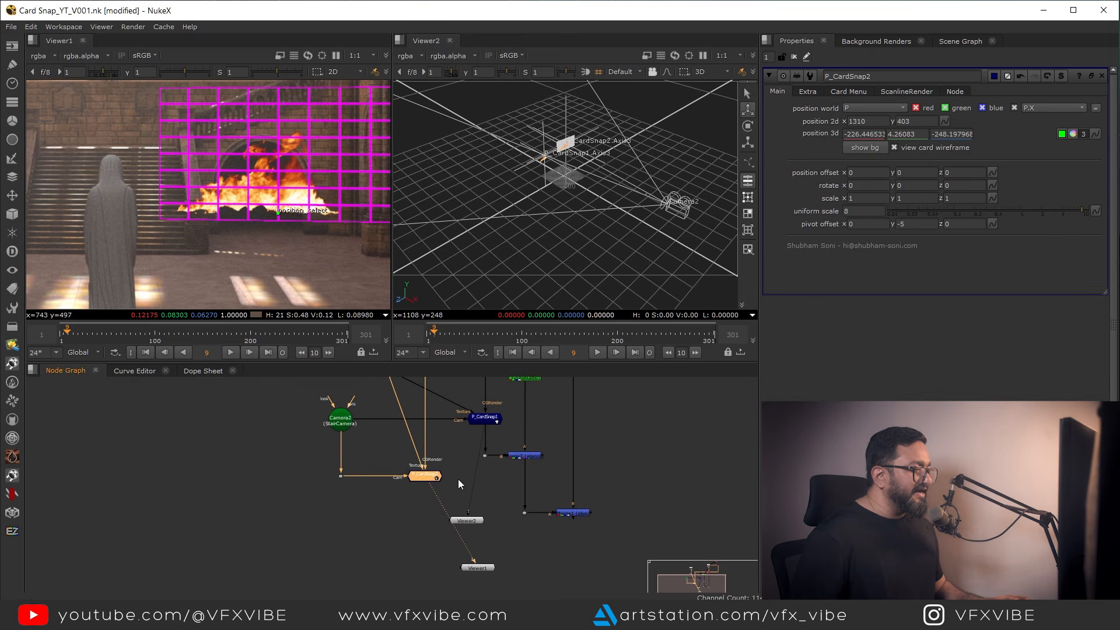
key(m)
drag(417, 510, 424, 514)
middle_drag(477, 475, 474, 499)
click(494, 409)
key(1)
scroll(277, 201, down, 2)
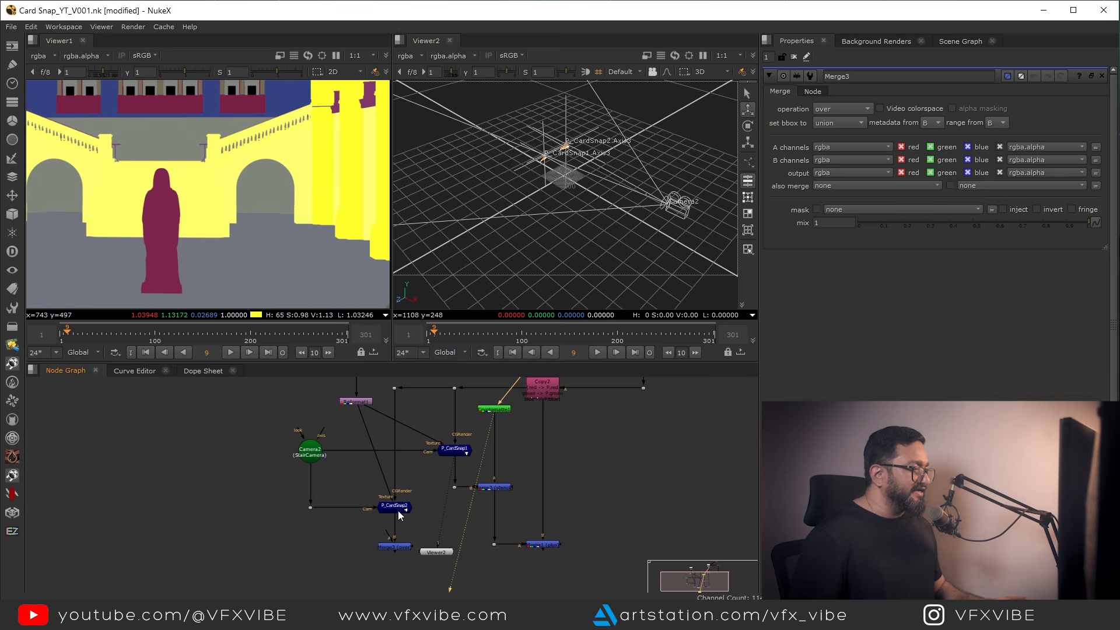
Connect Merge3's A input to Cryptomatte1, display Merge3 and set its operation to stencil
drag(390, 534, 489, 410)
middle_drag(415, 532, 408, 500)
click(390, 513)
key(1)
click(838, 110)
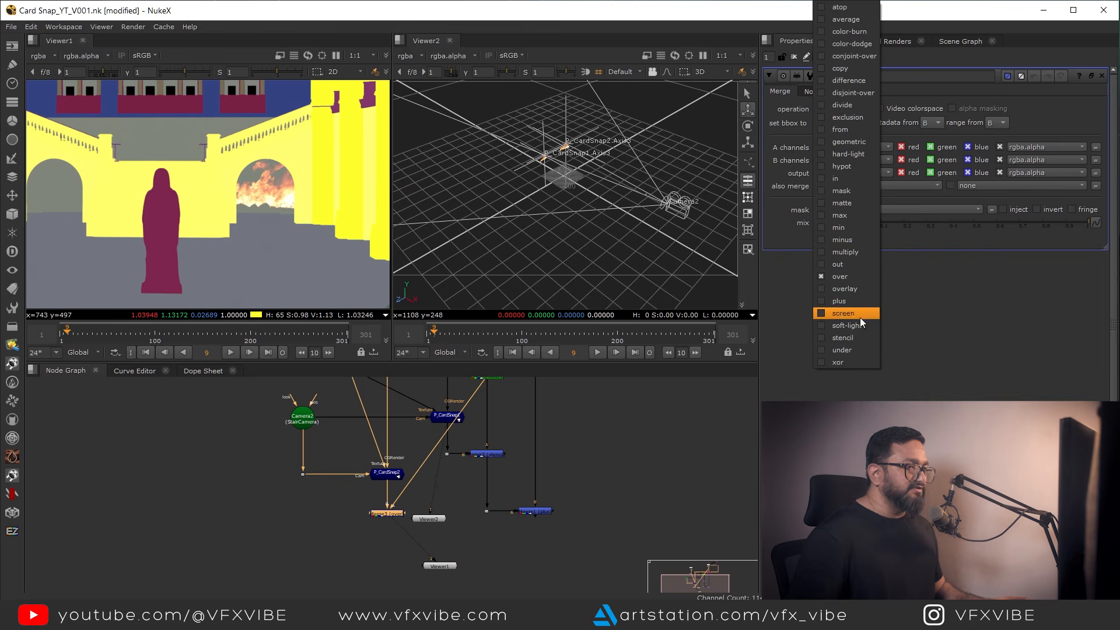
click(846, 338)
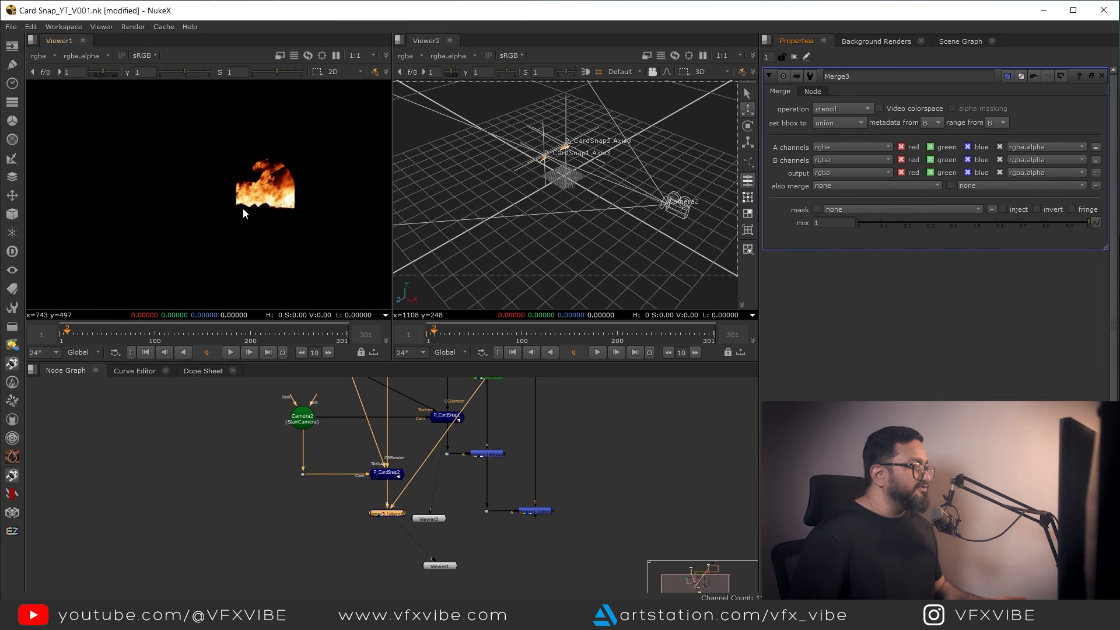
Add a Merge node below Merge2 that combines the Merge3 fire with the first fire, and view the whole frame
middle_drag(456, 519, 423, 507)
scroll(496, 502, up, 1)
scroll(506, 500, down, 2)
middle_drag(475, 475, 443, 503)
scroll(483, 516, up, 1)
click(482, 483)
key(m)
drag(487, 483, 506, 579)
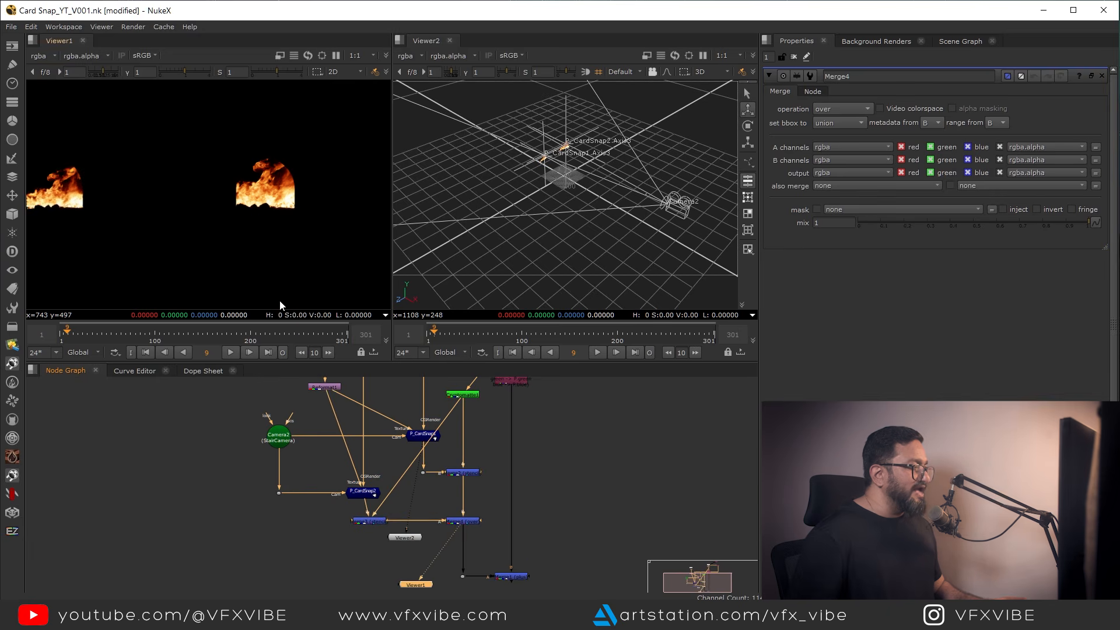
key(f)
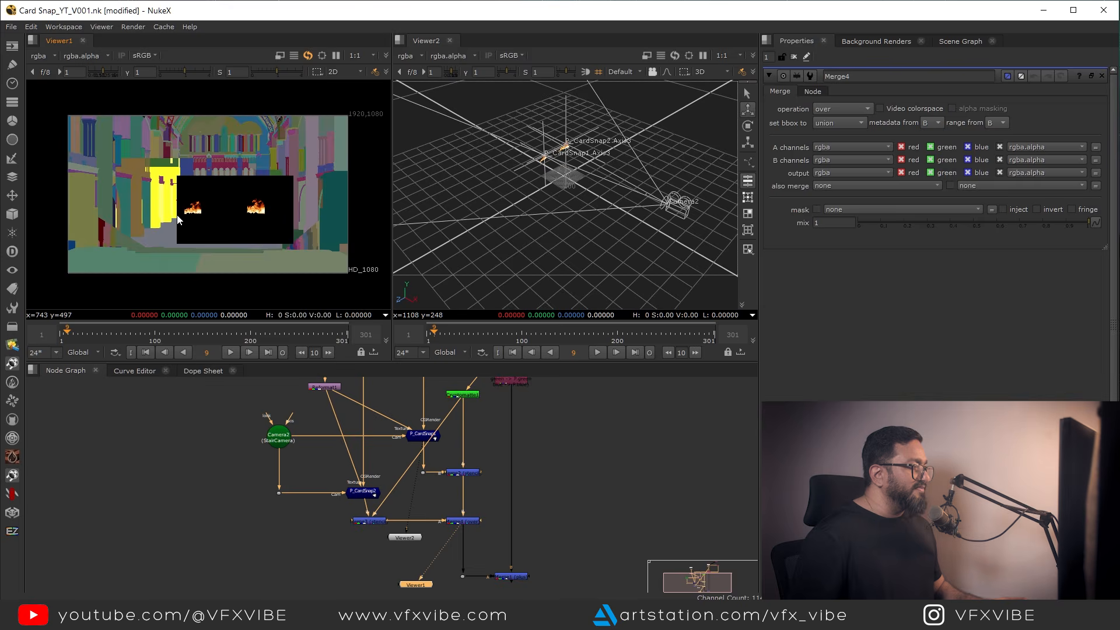
Display the Merge1 composite and inspect the fire in both arches
middle_drag(554, 545, 537, 499)
drag(555, 507, 466, 557)
key(1)
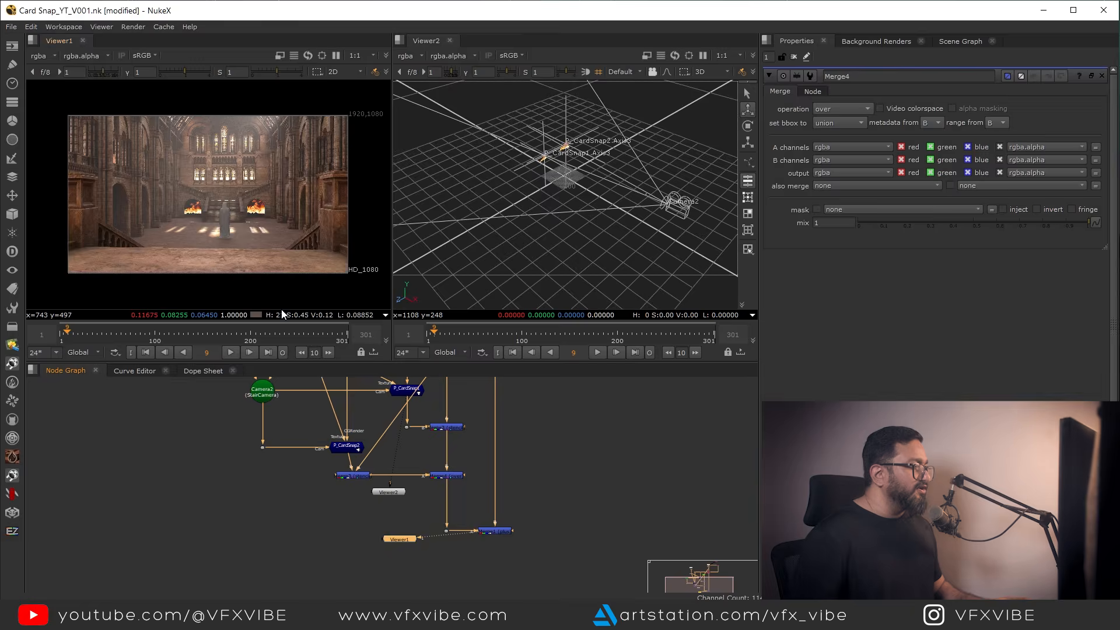
scroll(249, 226, up, 3)
scroll(253, 207, up, 5)
middle_drag(253, 206, 314, 194)
scroll(275, 237, down, 4)
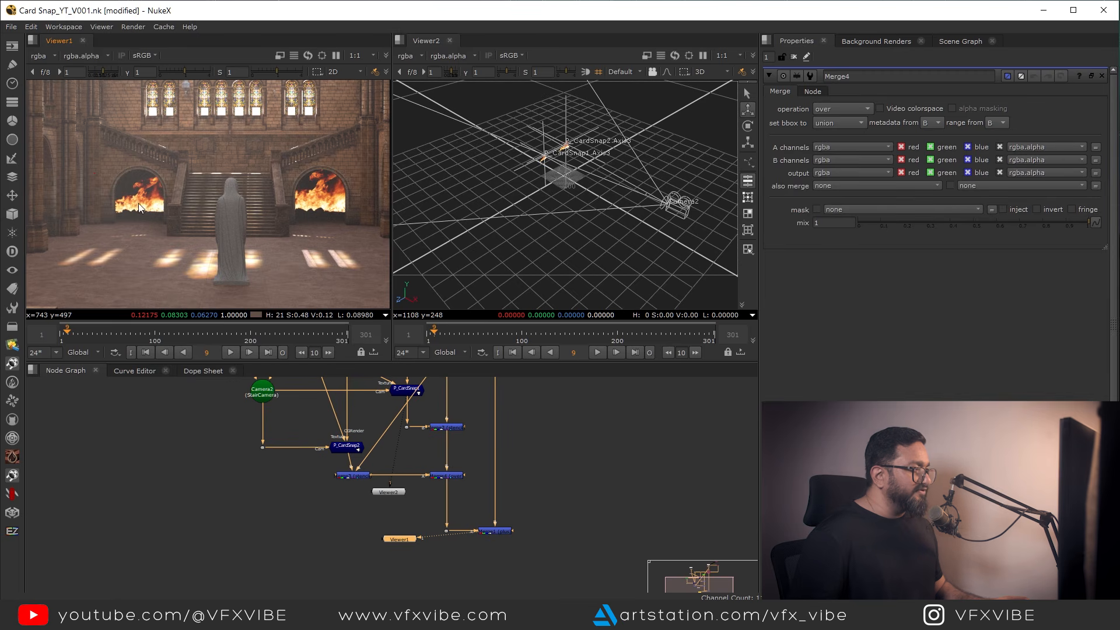
scroll(336, 479, up, 3)
Insert a TimeOffset node between Reformat1 and P_CardSnap2
drag(363, 478, 356, 529)
middle_drag(342, 417, 390, 559)
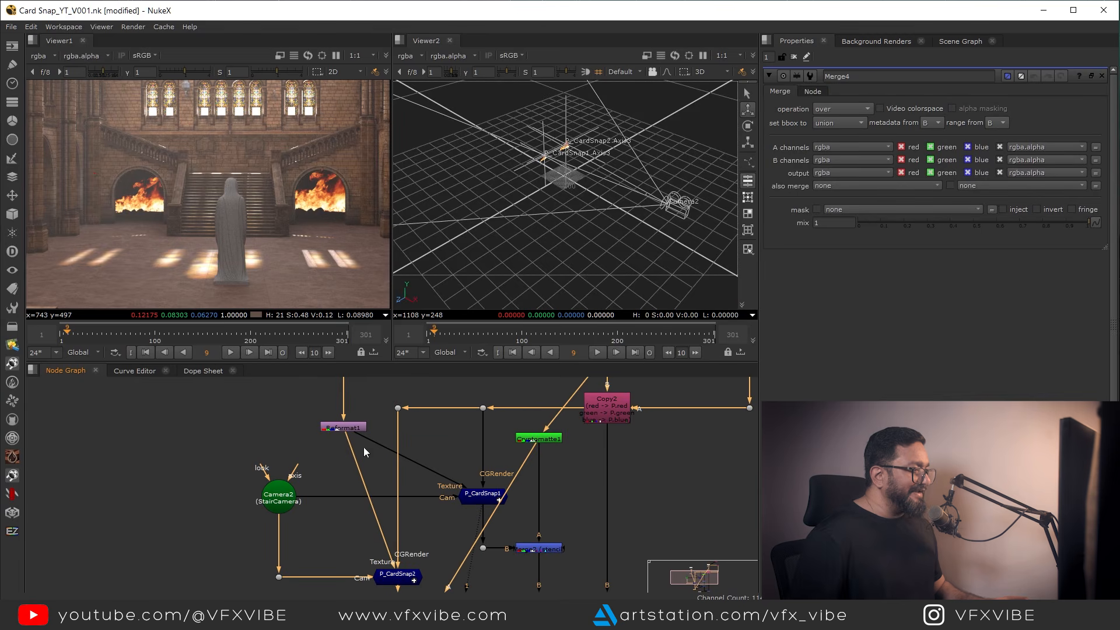
middle_drag(331, 456, 330, 434)
middle_drag(355, 495, 340, 478)
click(319, 447)
key(Tab)
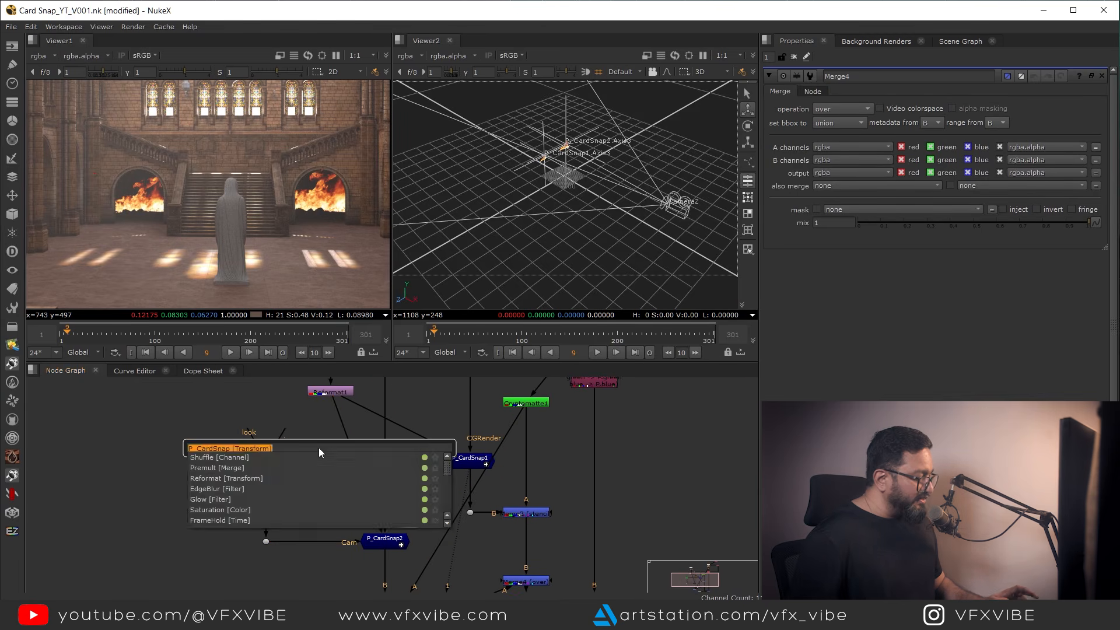
text(time)
key(Return)
drag(325, 454, 330, 509)
Set TimeOffset1's time offset to -75 frames
drag(854, 122, 788, 133)
text(-)
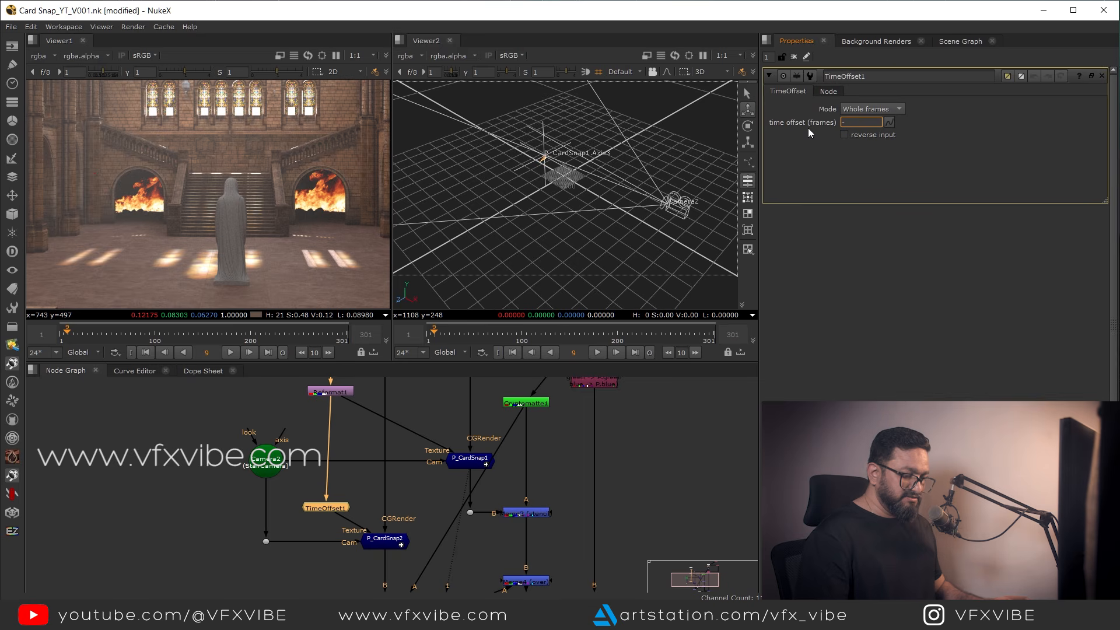
text(75)
key(Return)
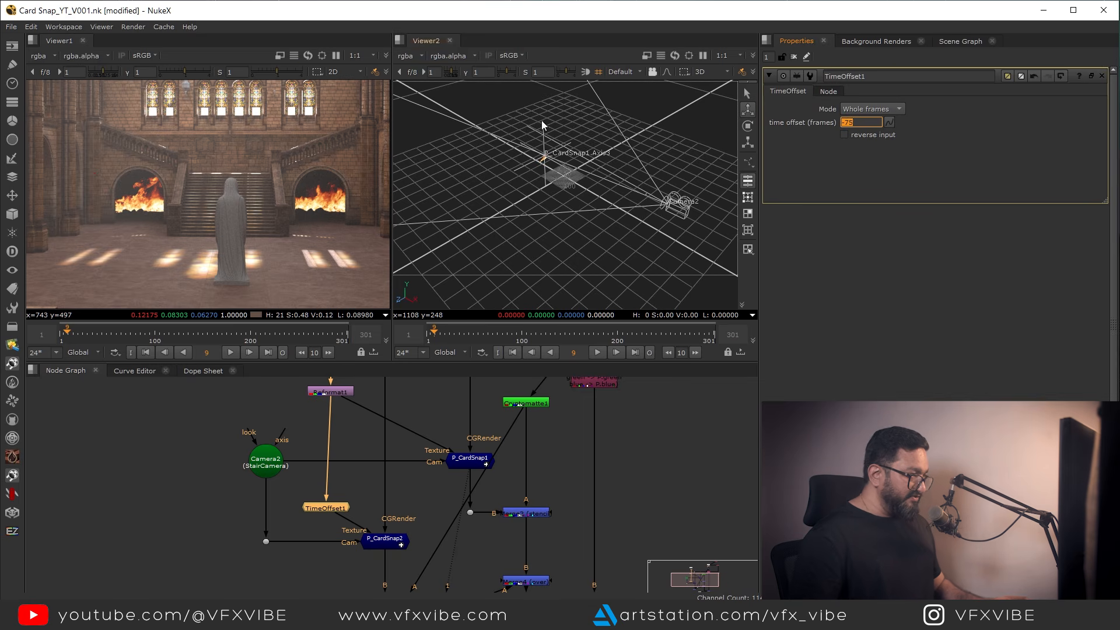
Rearrange the lower merge nodes to make room and insert a dot on the combined fire connection below Merge4
middle_drag(331, 285, 338, 256)
middle_drag(545, 576, 513, 438)
drag(477, 507, 570, 573)
drag(395, 549, 328, 576)
scroll(415, 513, up, 3)
drag(310, 488, 301, 421)
scroll(508, 476, up, 3)
ctrl+click(569, 485)
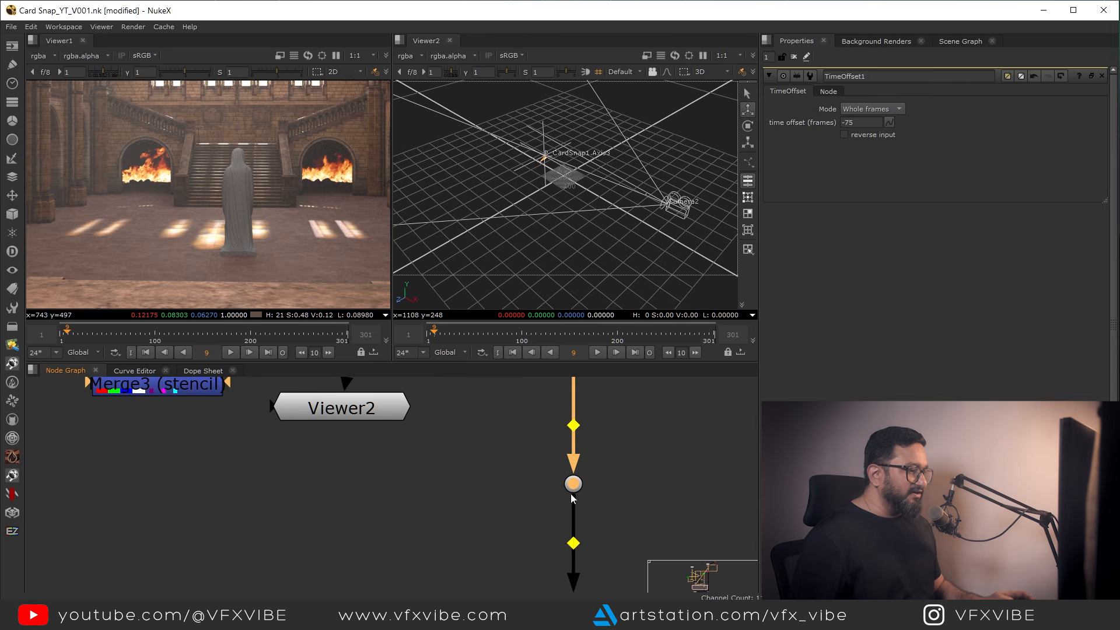
Add a Glow node branching off the new dot and display its output in the viewer
key(Tab)
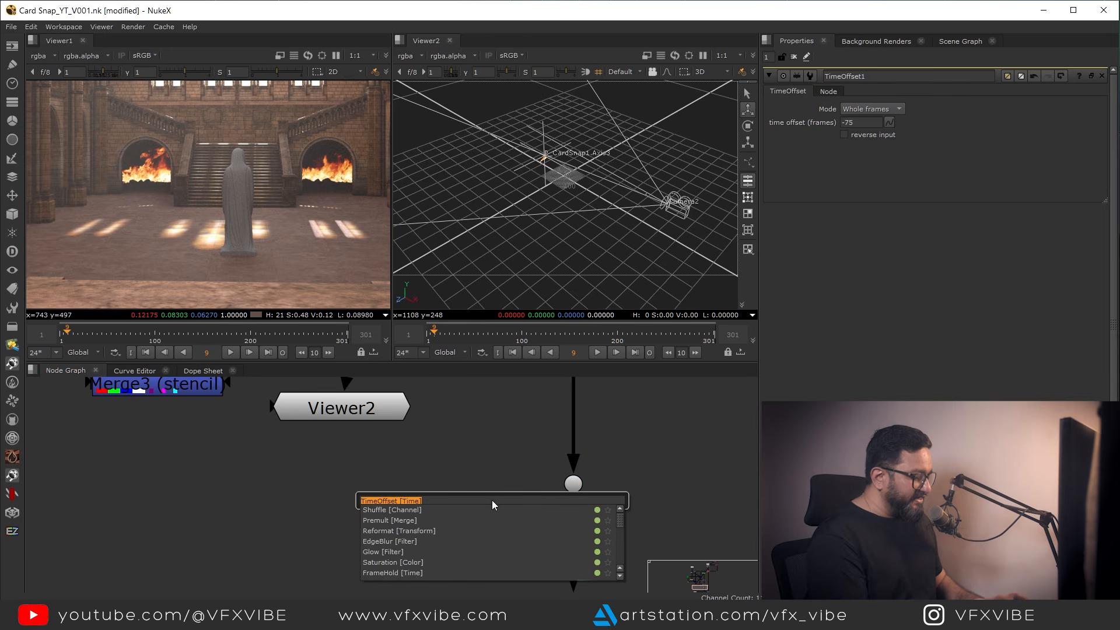
text(glow)
key(Return)
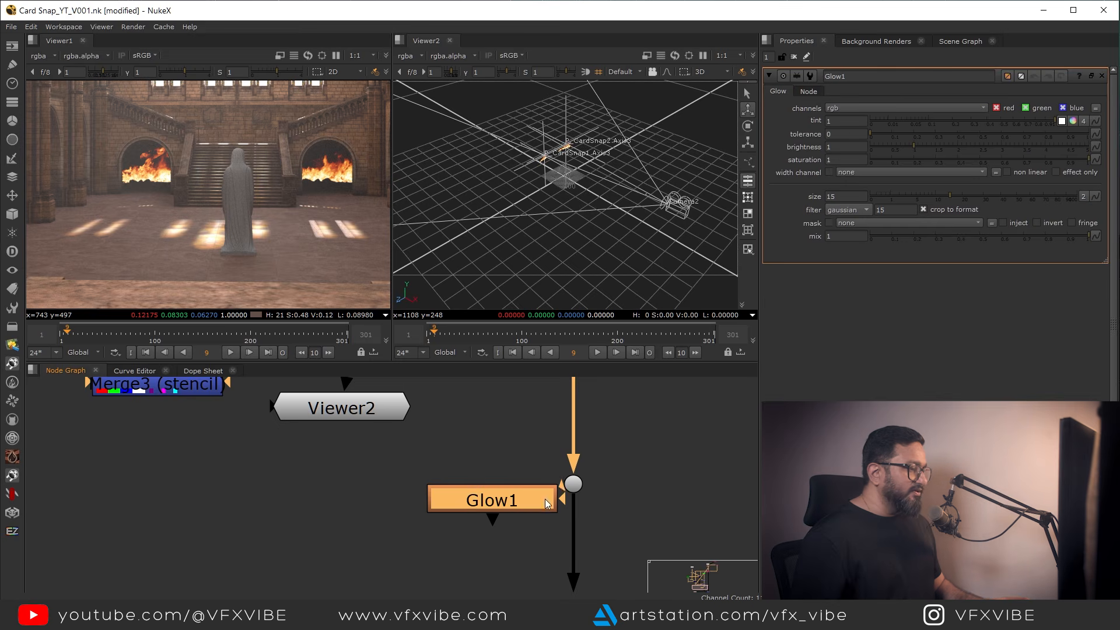
drag(508, 508, 320, 492)
key(1)
Enable effect only on Glow1 and raise its tolerance and brightness
click(1057, 172)
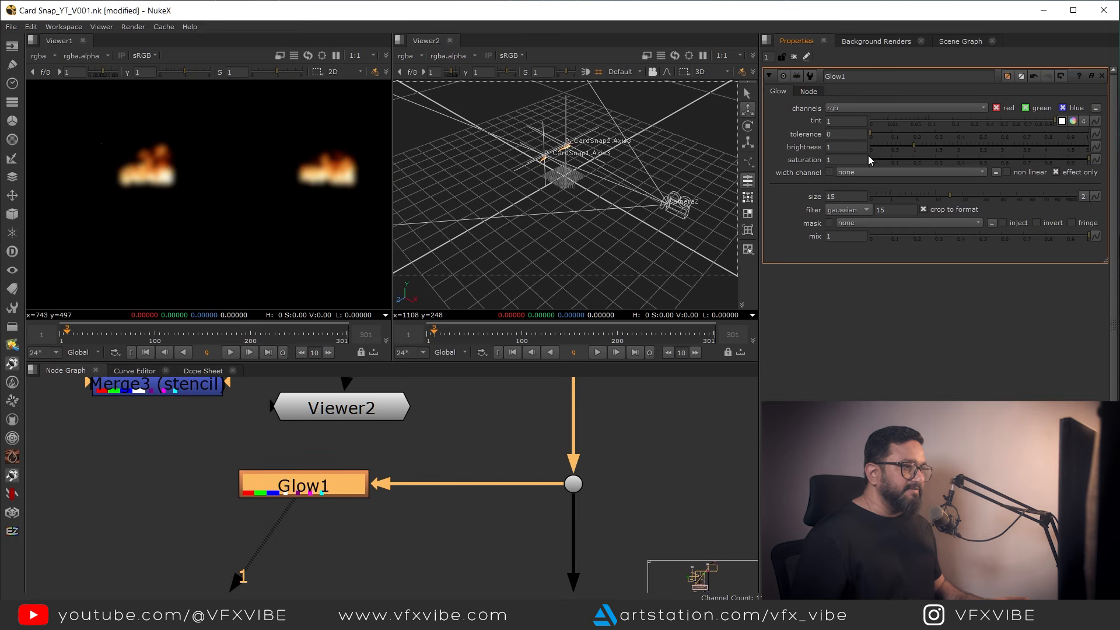
drag(873, 131, 989, 136)
drag(916, 145, 924, 146)
Add the glow to the fire branch with a plus Merge, route Glow1 through a dot into A, and display the Merge1 composite
middle_drag(388, 547, 344, 450)
click(575, 439)
key(m)
drag(572, 445, 522, 513)
drag(490, 452, 274, 395)
ctrl+drag(392, 452, 259, 494)
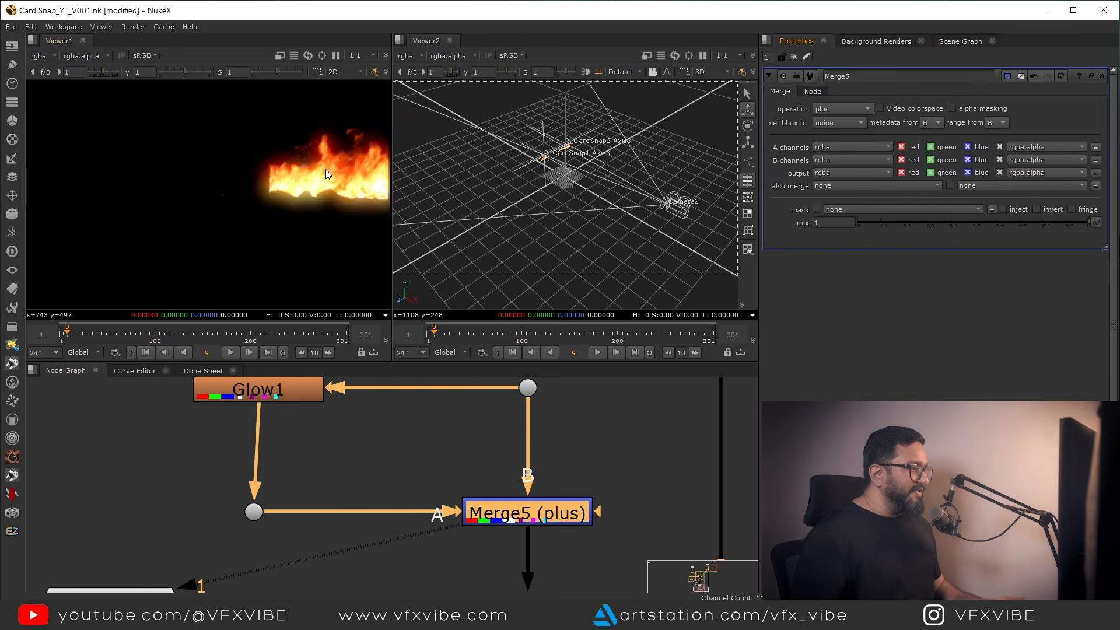
drag(668, 465, 549, 538)
key(1)
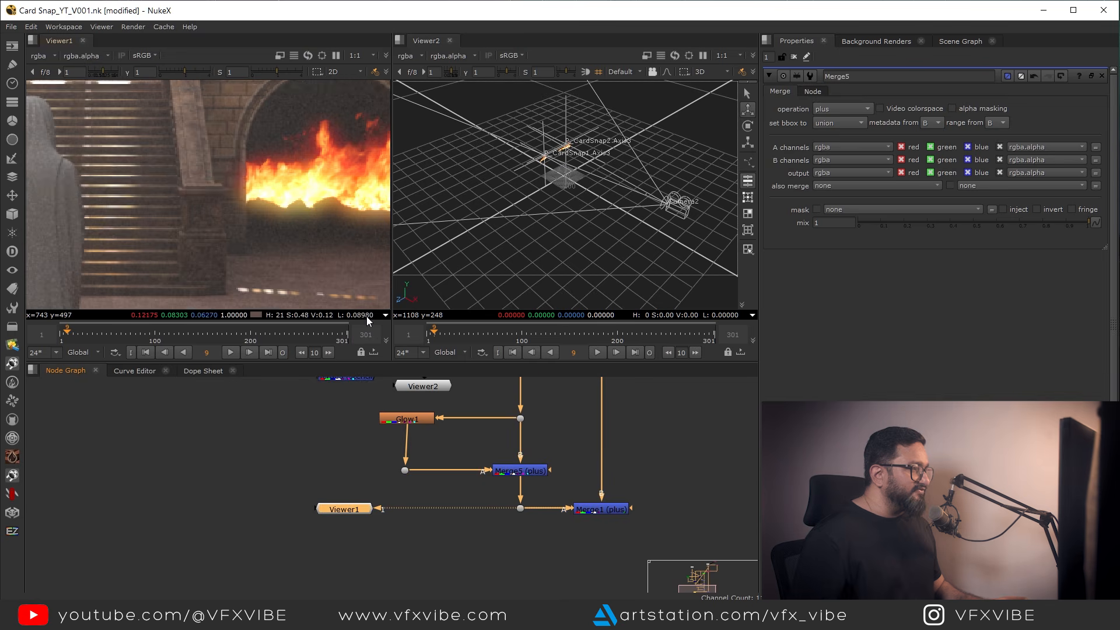
Move Viewer1 below Merge1 and shift Glow1 with its dot further away from the main fire branch to make room
key(f)
scroll(445, 490, up, 3)
scroll(446, 495, down, 2)
drag(336, 524, 597, 587)
scroll(401, 498, down, 2)
drag(362, 428, 448, 513)
drag(412, 435, 357, 435)
Insert a dot on the connection feeding Glow1 and branch a second Glow node off it
click(416, 447)
ctrl+click(432, 440)
key(Tab)
key(Return)
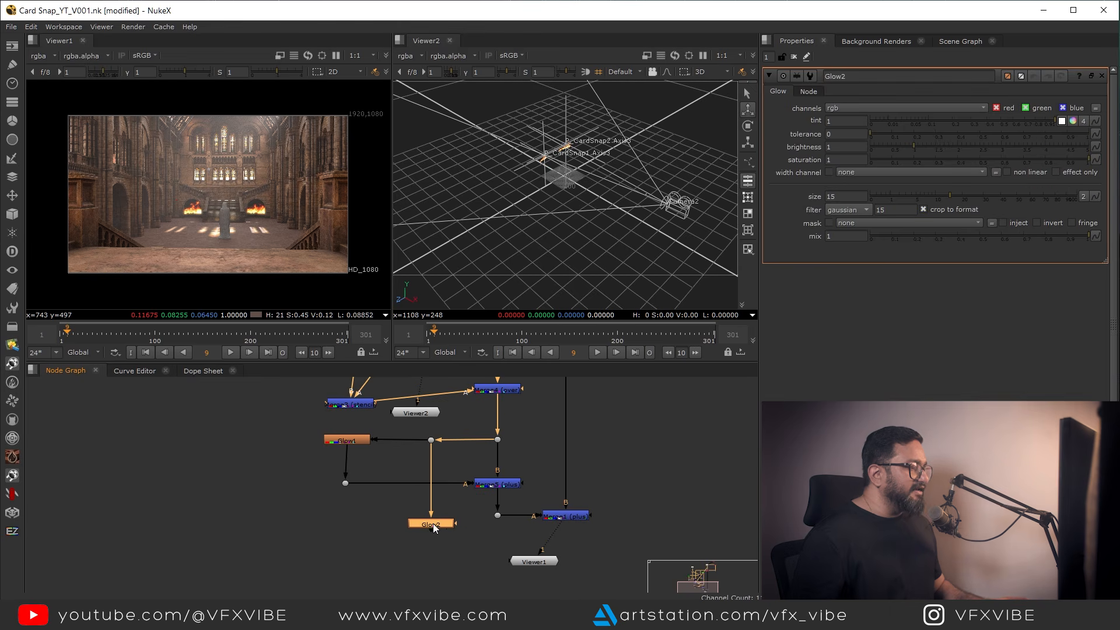
Display Glow2 in the viewer, enable effect only, and set its size to 100 and brightness to 1.18
key(1)
click(1057, 172)
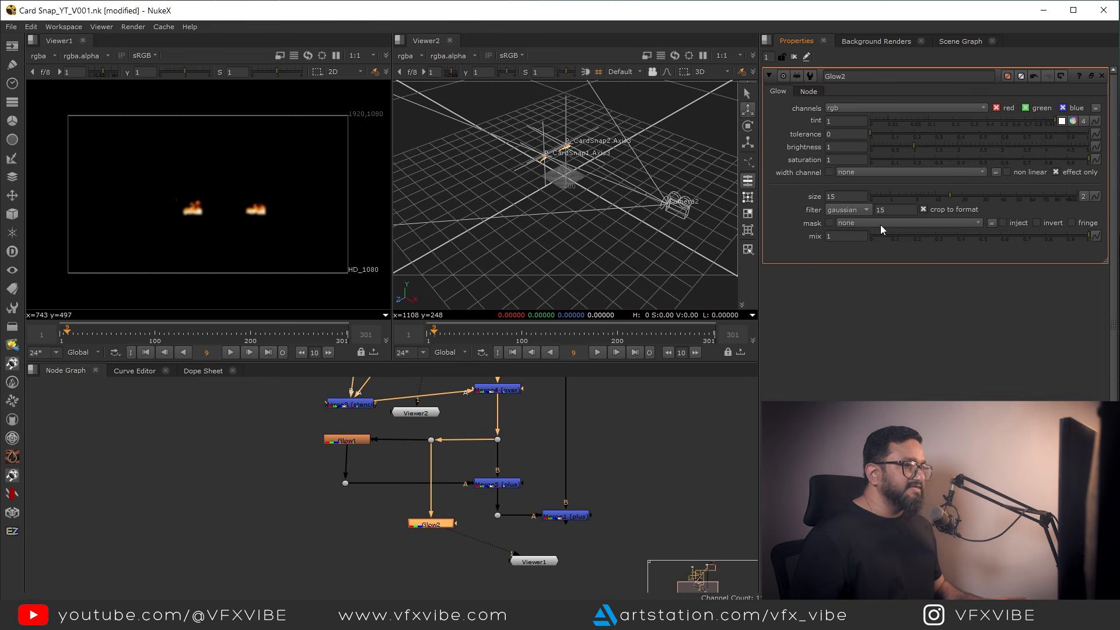
drag(935, 196, 1077, 196)
click(921, 147)
Move Merge1 and its input dot further down to make room for another merge below Merge5
middle_drag(579, 514, 587, 442)
drag(490, 422, 576, 542)
click(574, 447)
drag(507, 444, 507, 538)
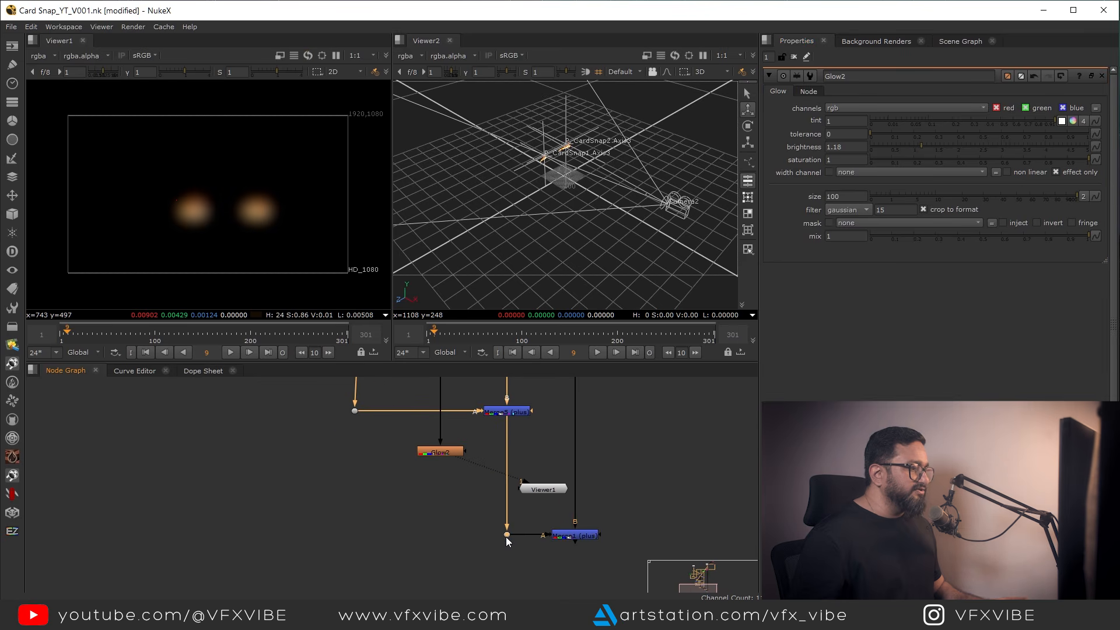
Add Glow2 to the fire branch with a plus Merge below Merge5 and display the Merge1 composite
key(m)
drag(499, 452, 450, 451)
drag(506, 462, 506, 451)
drag(525, 480, 514, 453)
click(514, 453)
drag(633, 513, 550, 553)
key(1)
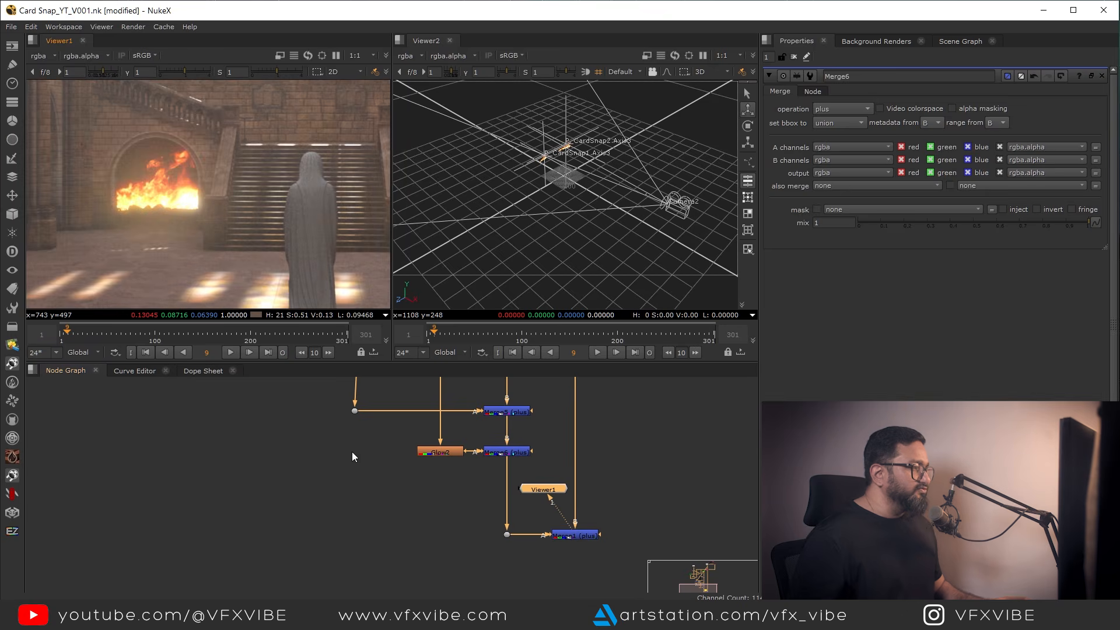
Reduce the glow strength by setting the mix to 0.275 on Merge6 and 0.535 on Merge5
middle_drag(352, 453, 323, 464)
click(476, 461)
drag(1076, 221, 920, 241)
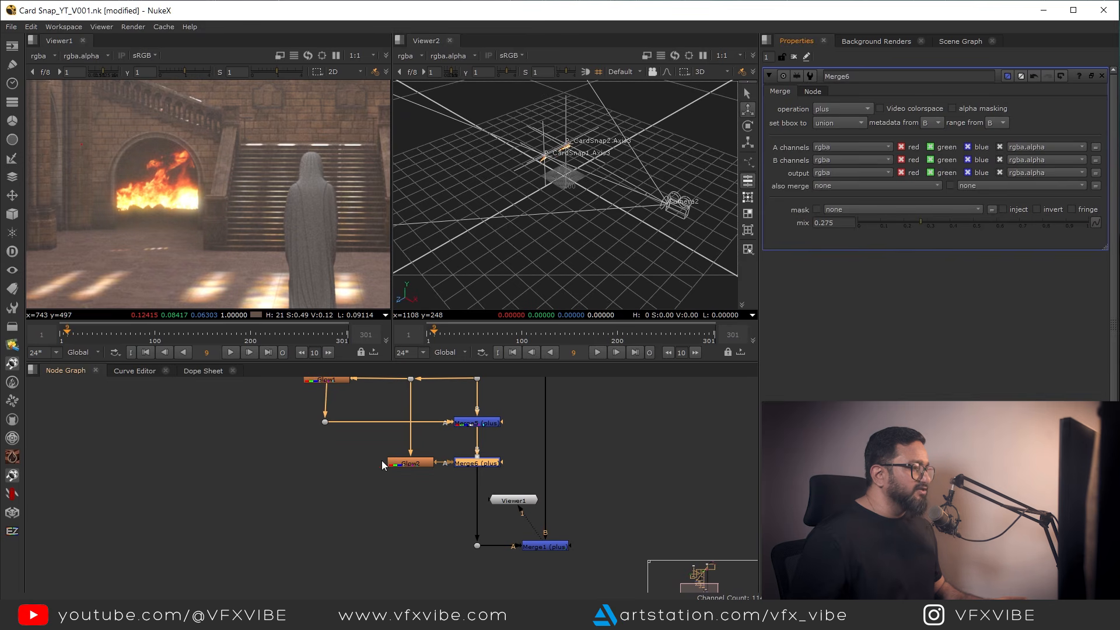
click(474, 423)
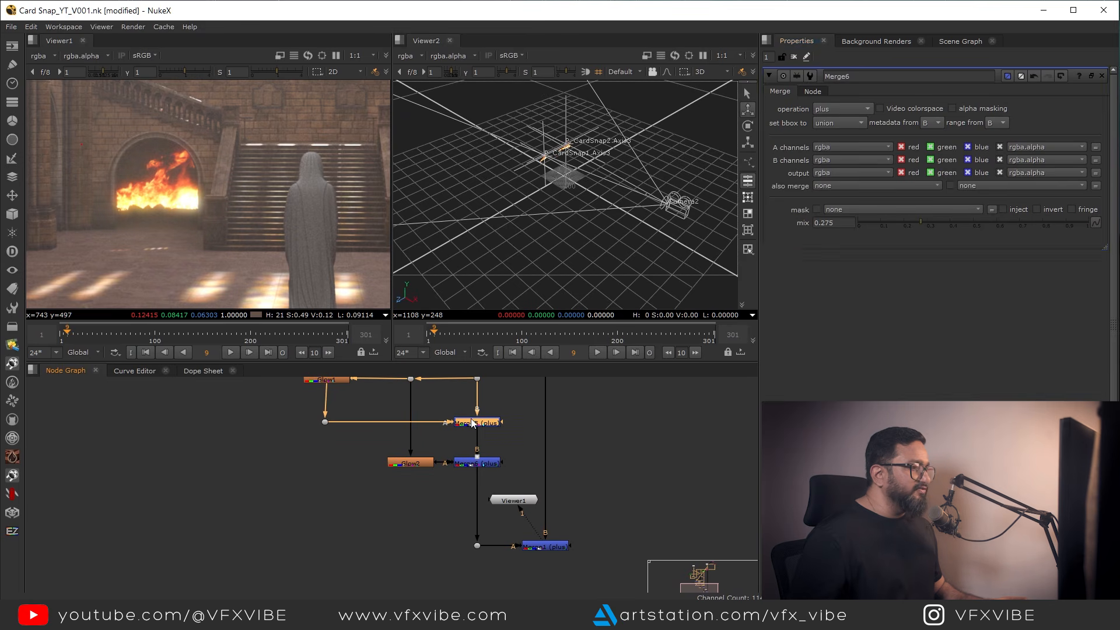
click(1052, 224)
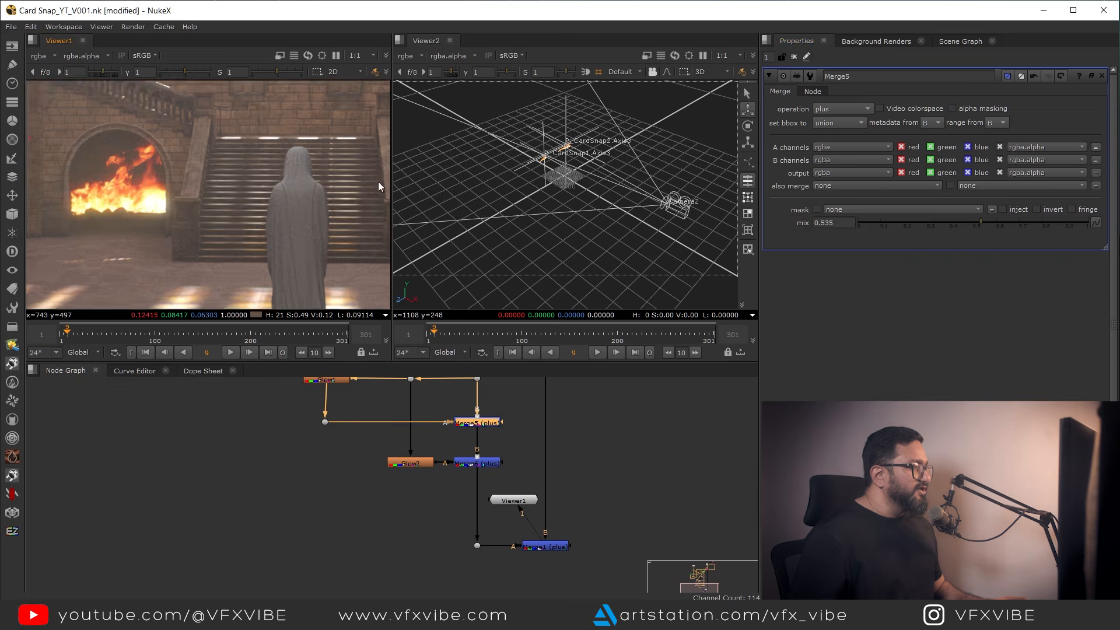
Maximize Viewer1 and play the composite to check the glowing fire in both arches
key(space)
scroll(317, 266, up, 4)
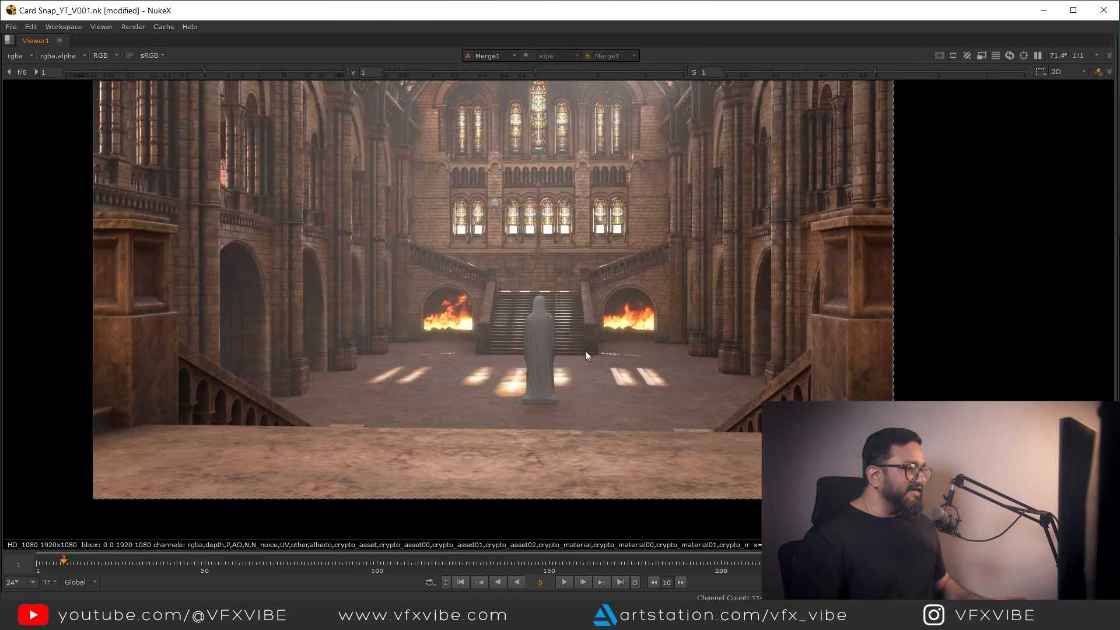
key(l)
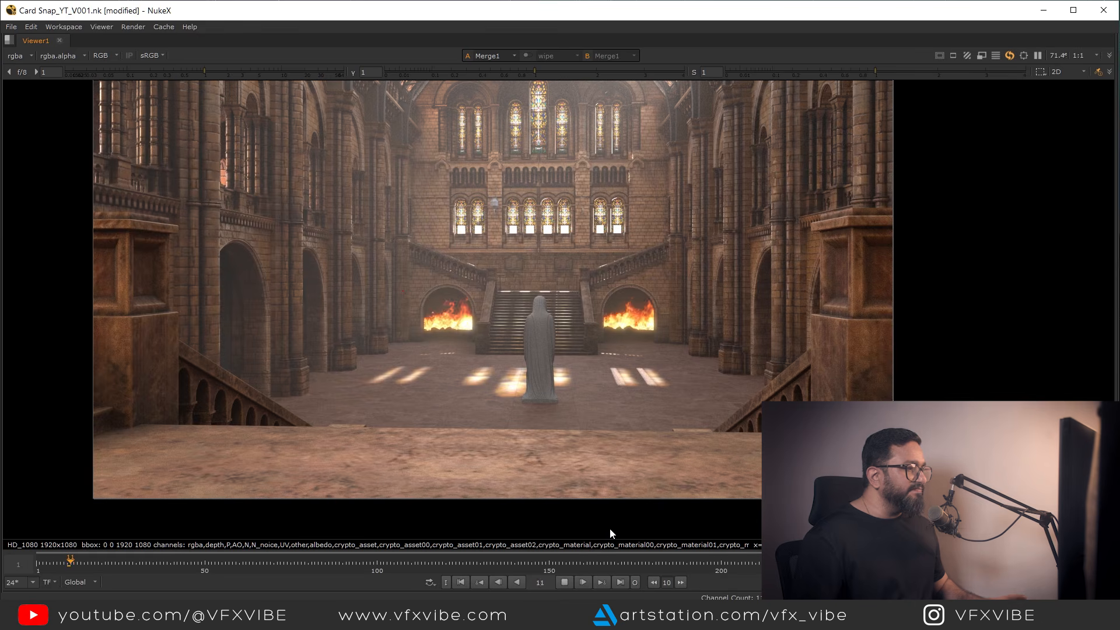